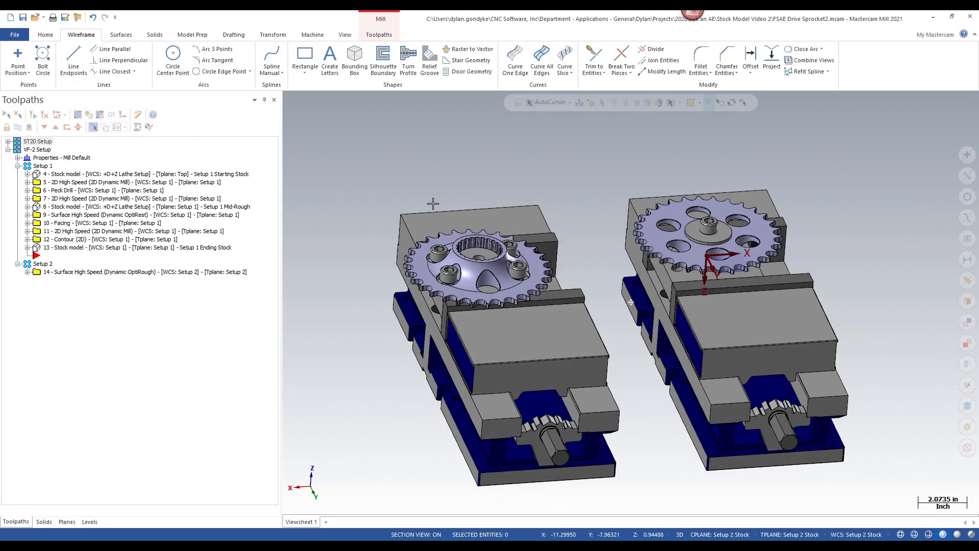
# Examine the sprocket and vise fixture of both setups from several angles.
pyautogui.scroll(-2, 433, 244)
pyautogui.scroll(2, 449, 259)
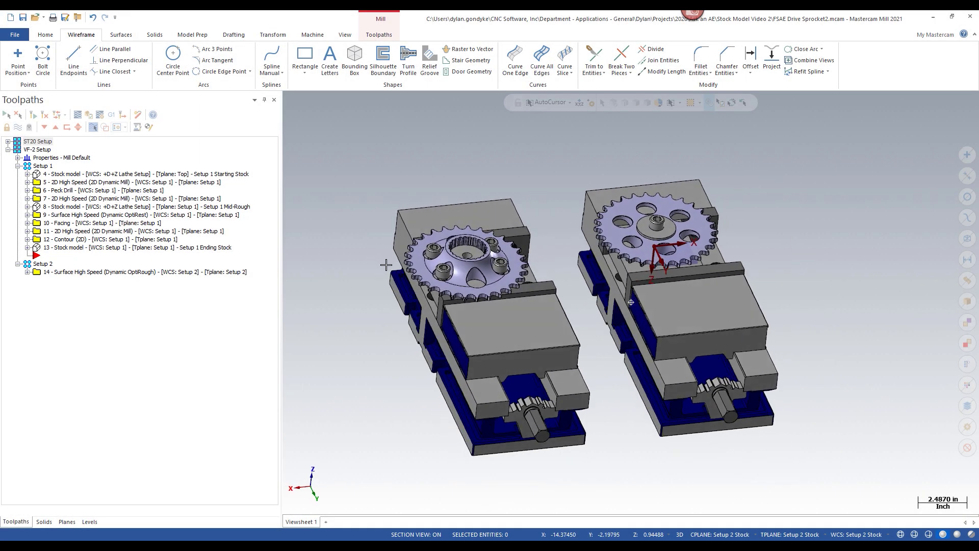
pyautogui.scroll(3, 480, 284)
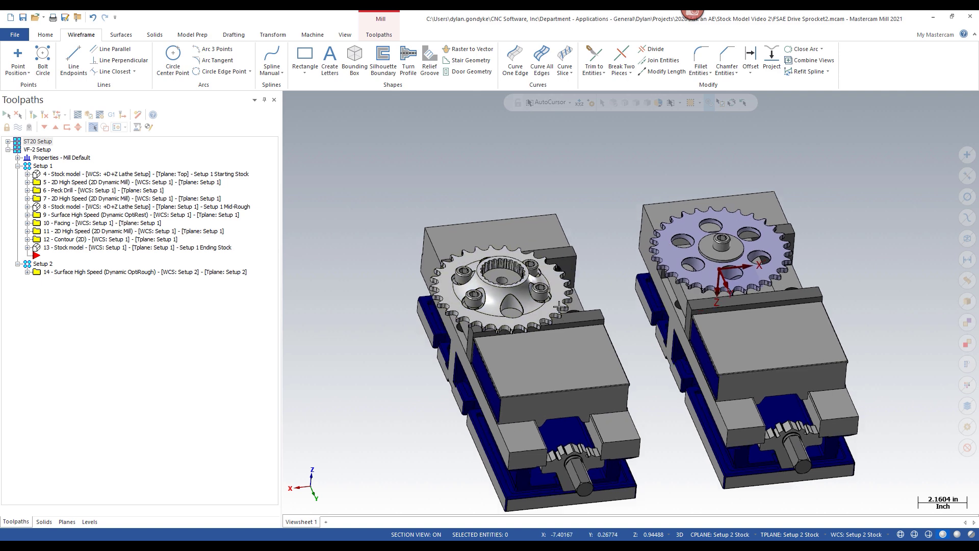
pyautogui.moveTo(516, 306); pyautogui.dragTo(527, 245, button='middle')
pyautogui.scroll(-2, 526, 246)
pyautogui.moveTo(601, 340); pyautogui.dragTo(583, 249, button='middle')
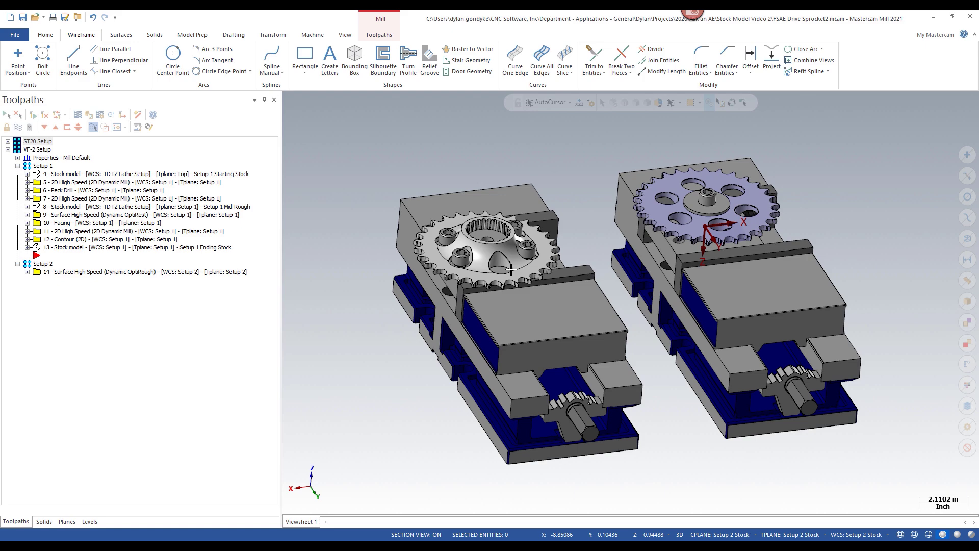
pyautogui.moveTo(527, 281); pyautogui.dragTo(445, 273, button='middle')
pyautogui.scroll(2, 394, 274)
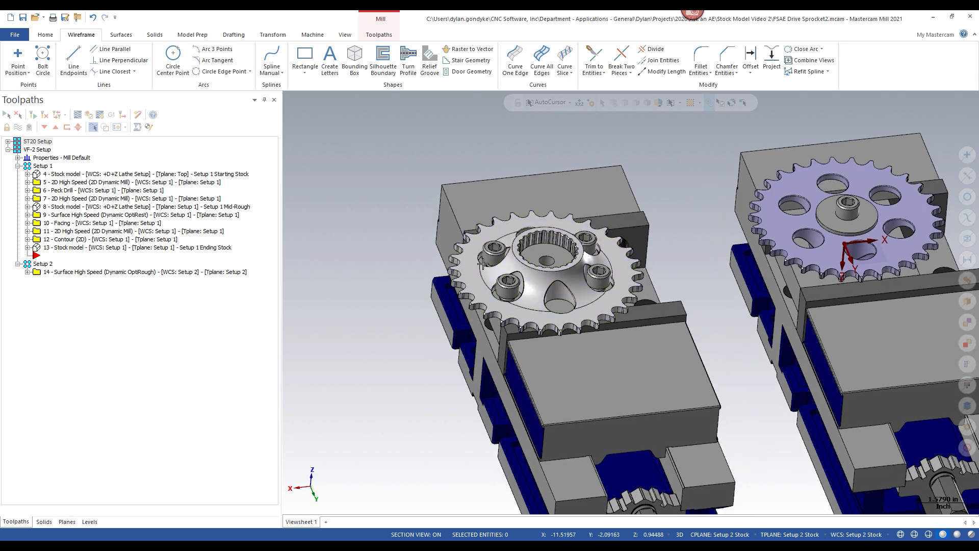
pyautogui.scroll(-2, 482, 264)
pyautogui.moveTo(483, 264); pyautogui.dragTo(511, 272, button='middle')
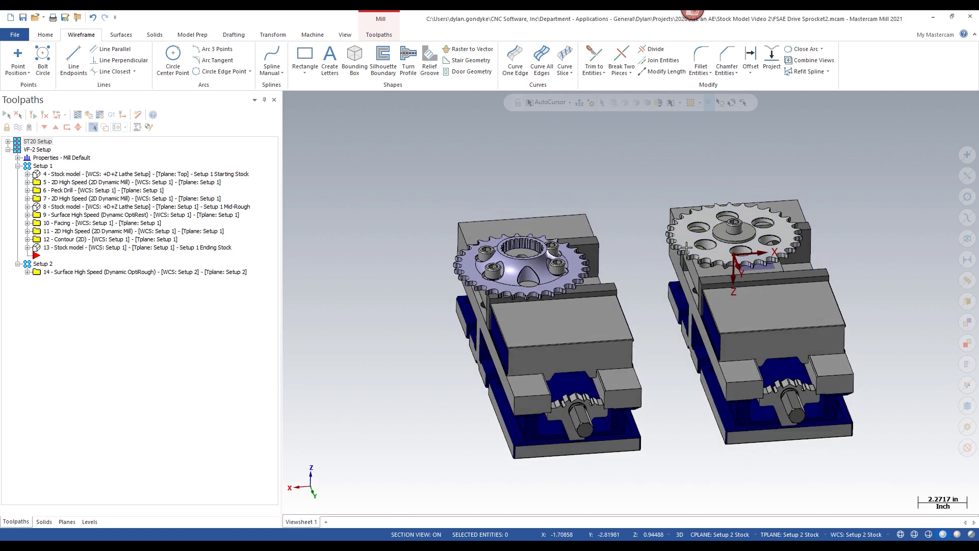
pyautogui.moveTo(687, 248); pyautogui.dragTo(694, 262, button='middle')
pyautogui.scroll(2, 503, 224)
pyautogui.scroll(-2, 521, 181)
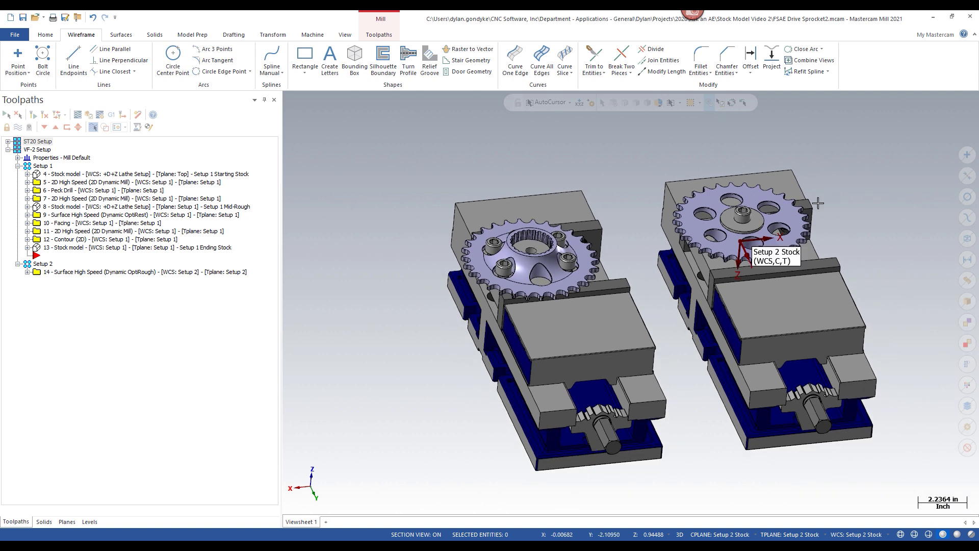
pyautogui.moveTo(799, 185); pyautogui.dragTo(556, 203, button='middle')
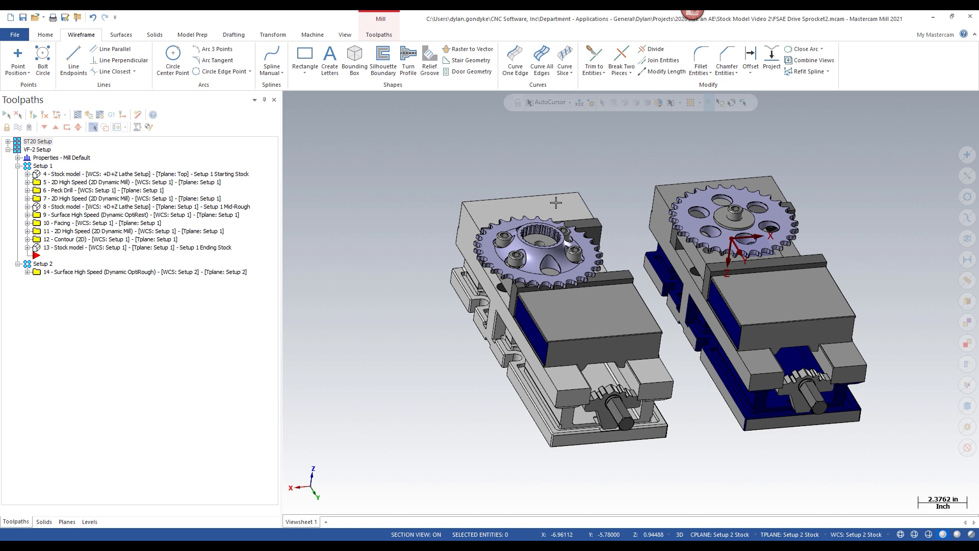
pyautogui.scroll(1, 572, 250)
pyautogui.scroll(1, 460, 273)
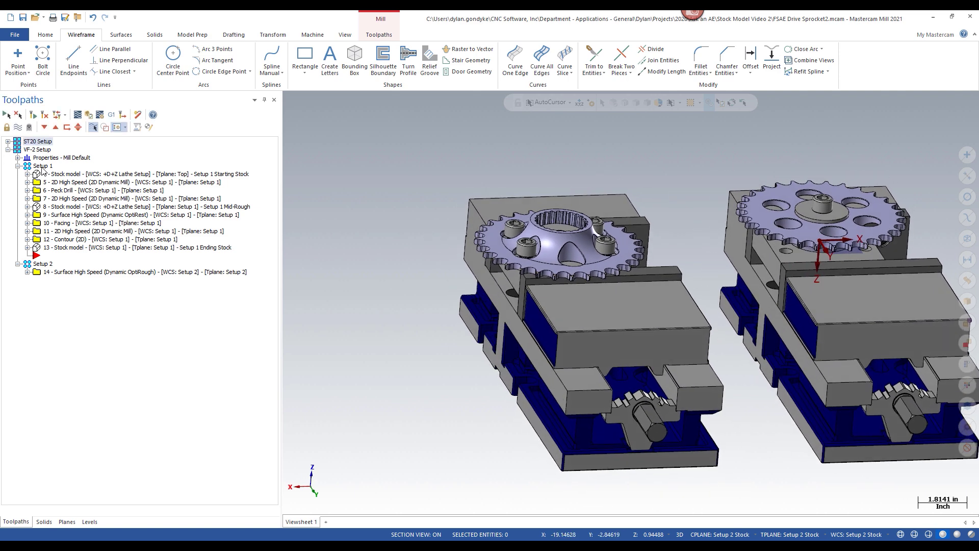
# Display the Setup 1 Starting Stock model and turn on visibility of the Stock level.
pyautogui.click(42, 166)
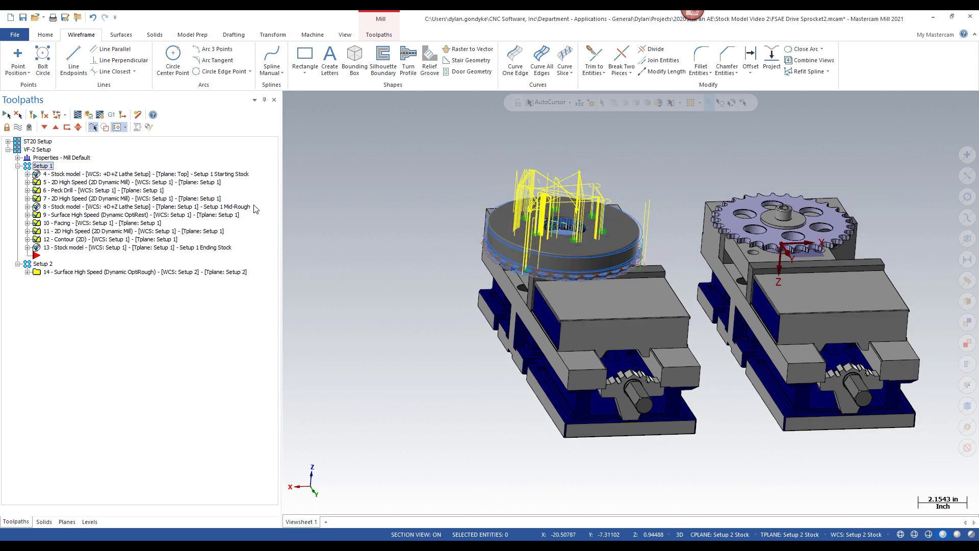
pyautogui.click(93, 174)
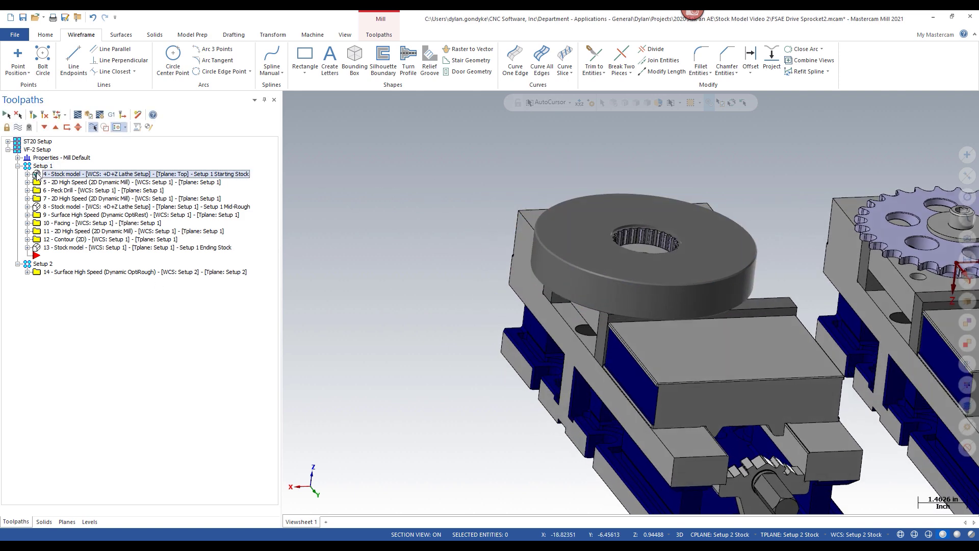
pyautogui.click(66, 521)
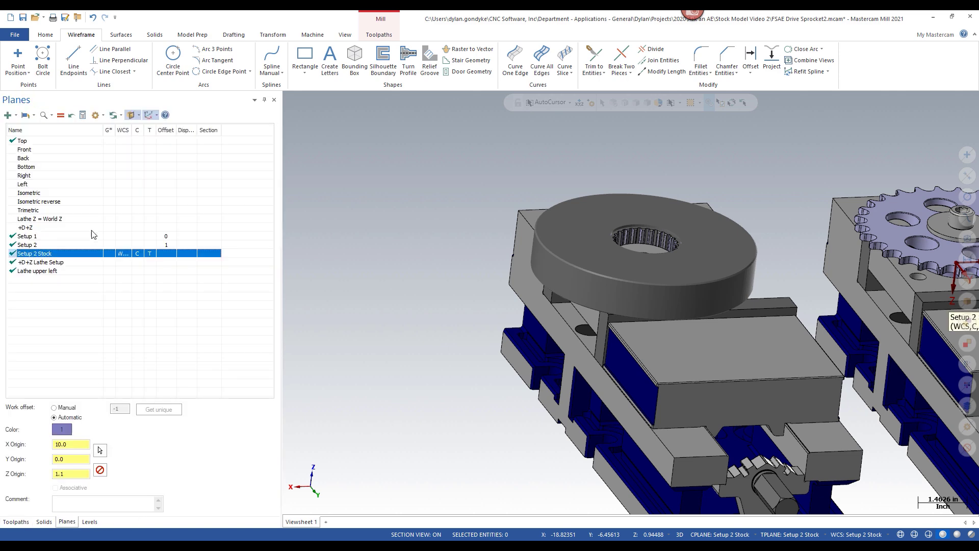
pyautogui.click(90, 522)
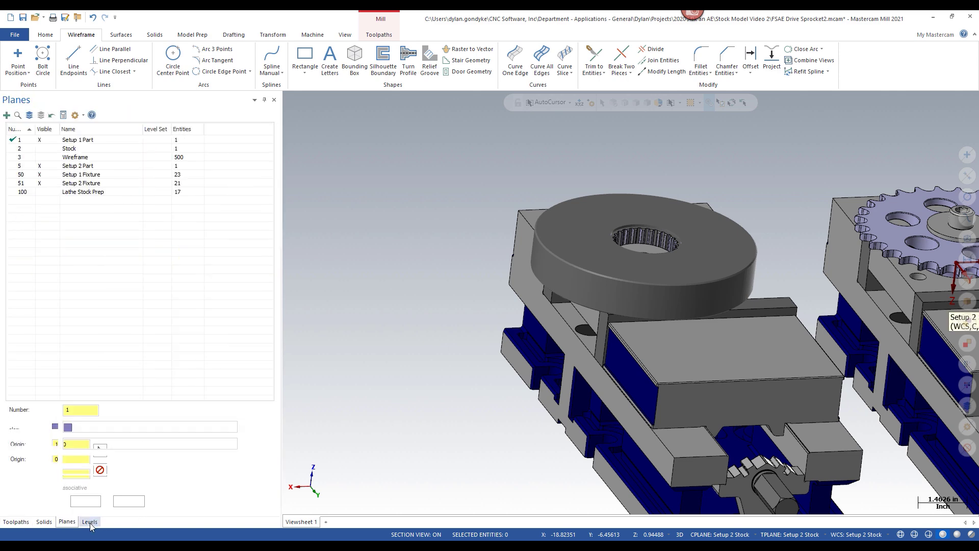
pyautogui.click(47, 149)
pyautogui.click(19, 521)
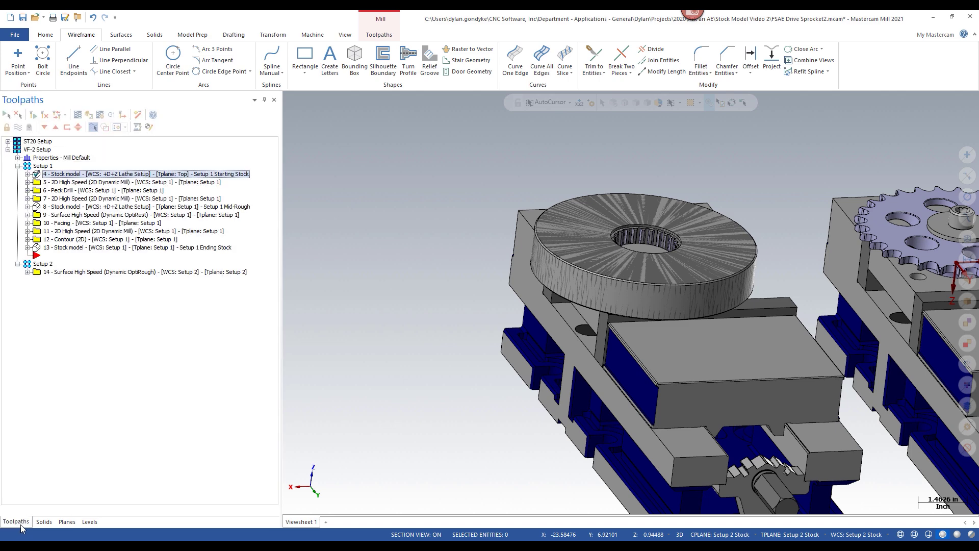
# Deselect the stock model operation and inspect the starting stock solid, including its splined center bore.
pyautogui.click(46, 159)
pyautogui.scroll(5, 612, 239)
pyautogui.moveTo(592, 258); pyautogui.dragTo(553, 275, button='middle')
pyautogui.scroll(2, 557, 292)
pyautogui.scroll(2, 637, 275)
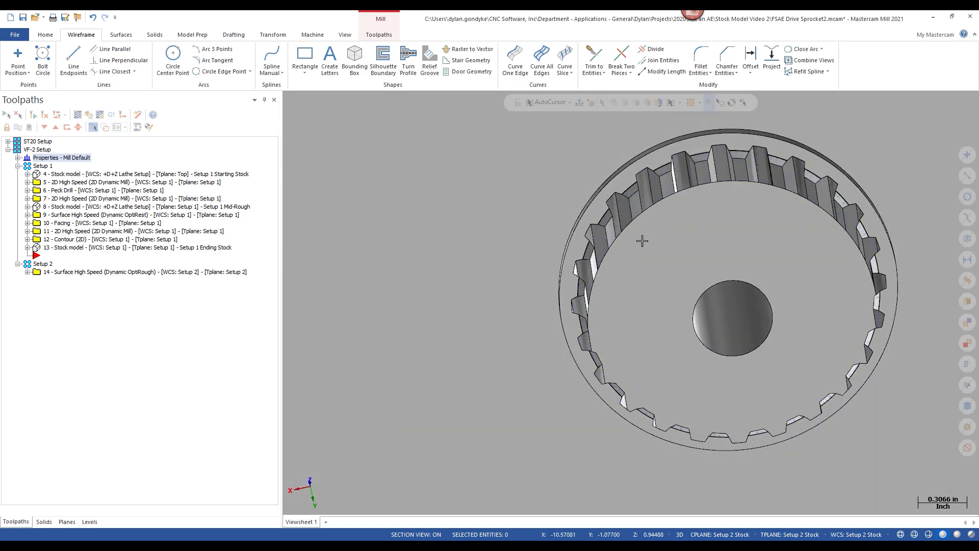
pyautogui.scroll(-4, 638, 245)
pyautogui.scroll(-3, 602, 207)
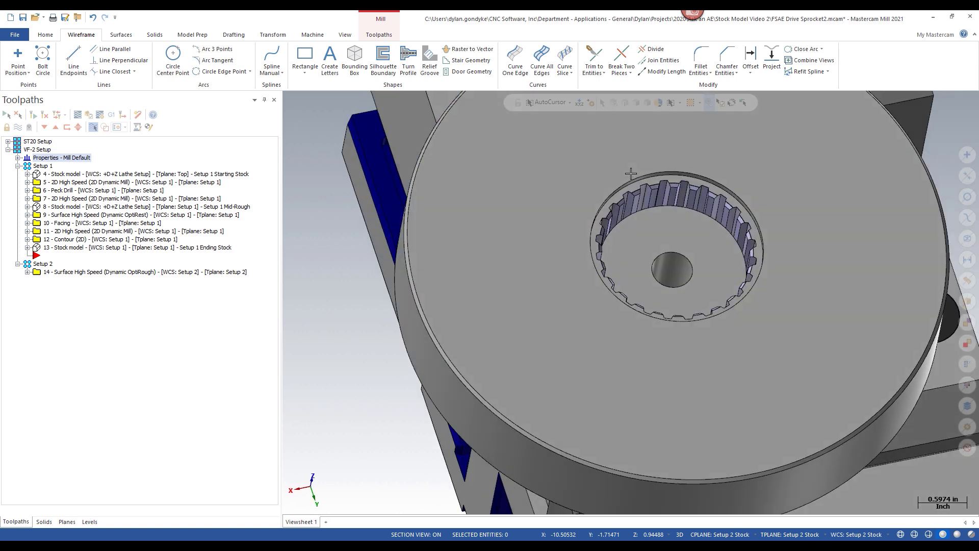
pyautogui.moveTo(602, 207); pyautogui.dragTo(387, 384, button='middle')
pyautogui.scroll(-4, 505, 253)
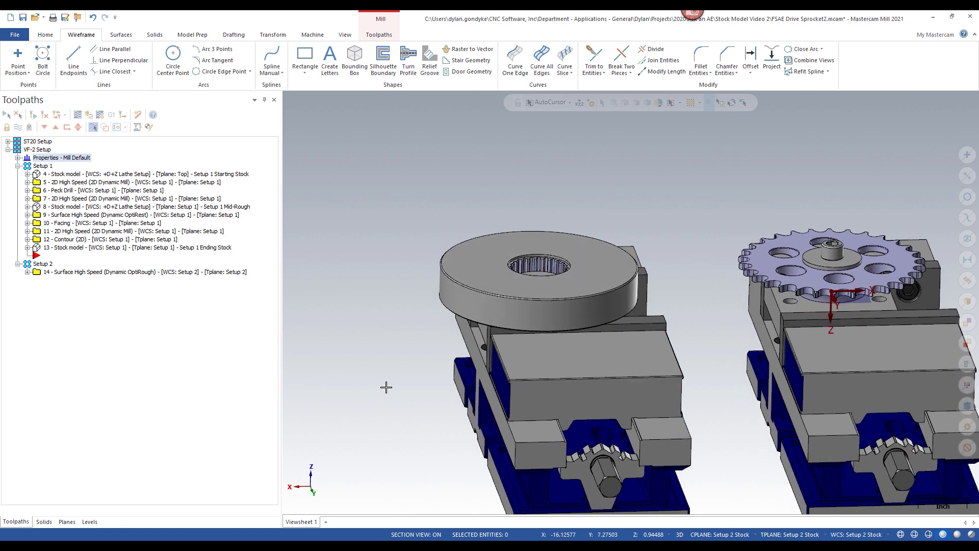
# Review the stock definition of the Setup 1 Starting Stock model and close it without changes.
pyautogui.click(27, 174)
pyautogui.click(67, 182)
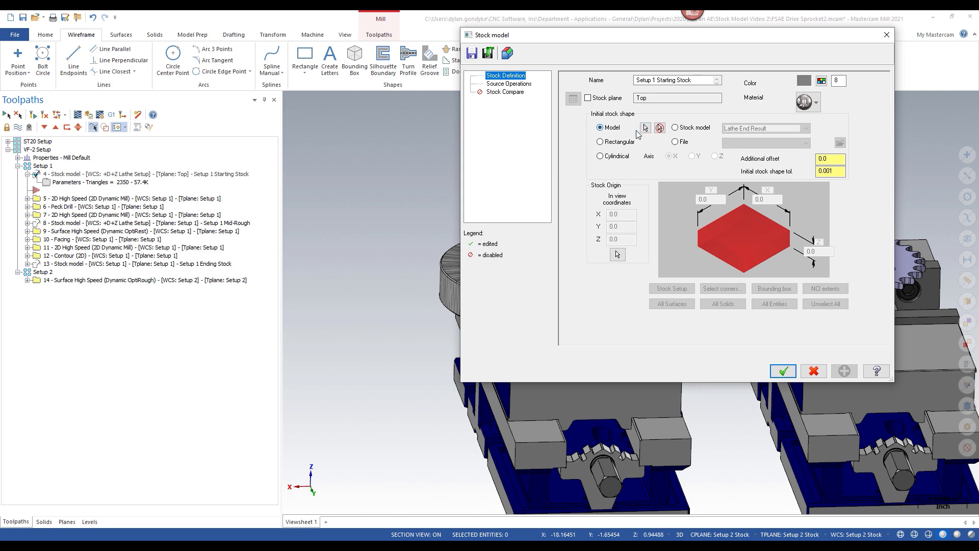
pyautogui.click(887, 34)
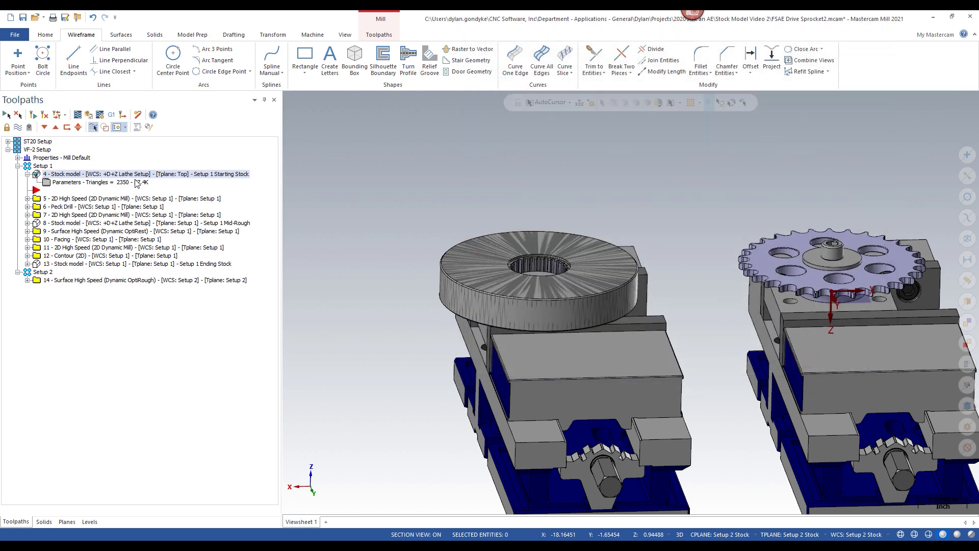
pyautogui.click(28, 175)
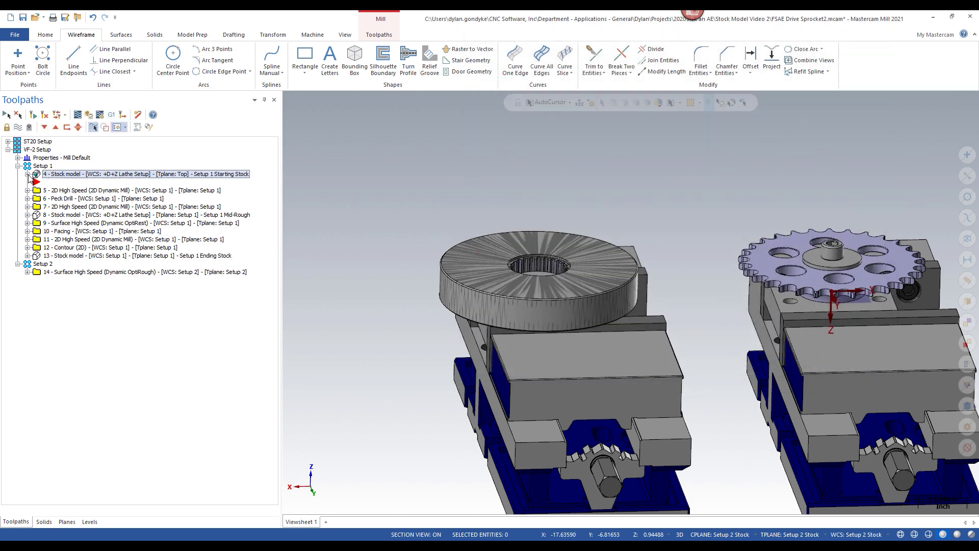
# Preview the toolpaths of operations 6 and 7 in Setup 1, and hide the Stock level.
pyautogui.click(59, 198)
pyautogui.click(69, 207)
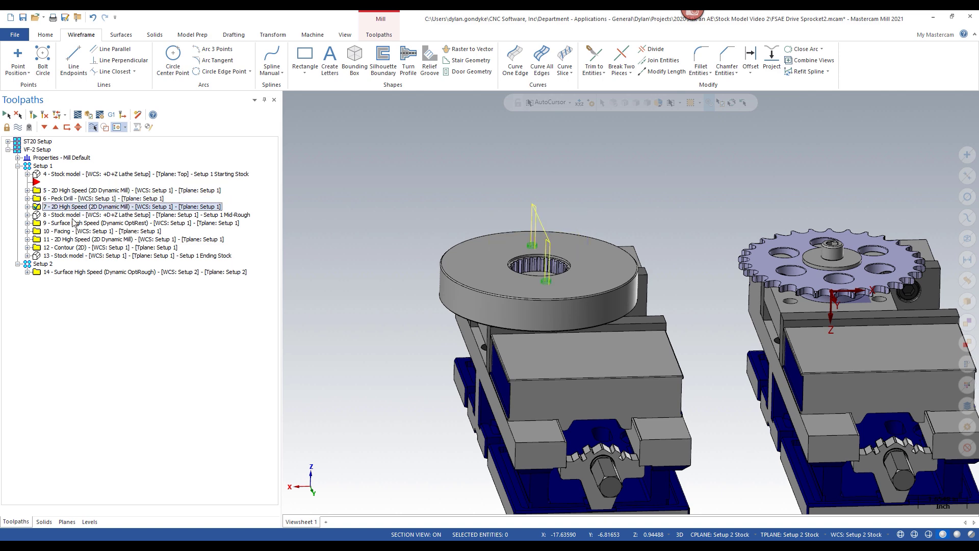
pyautogui.scroll(1, 362, 263)
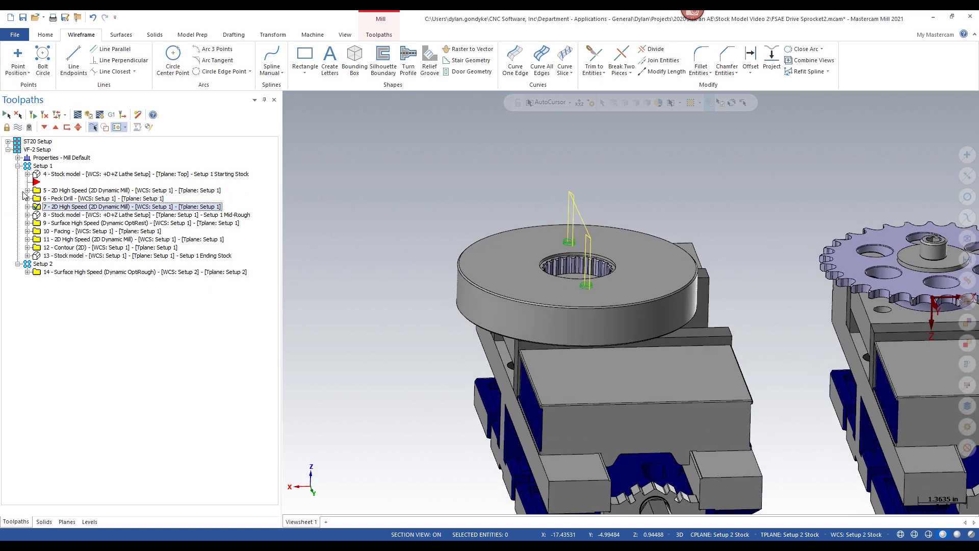
pyautogui.click(87, 522)
pyautogui.click(16, 522)
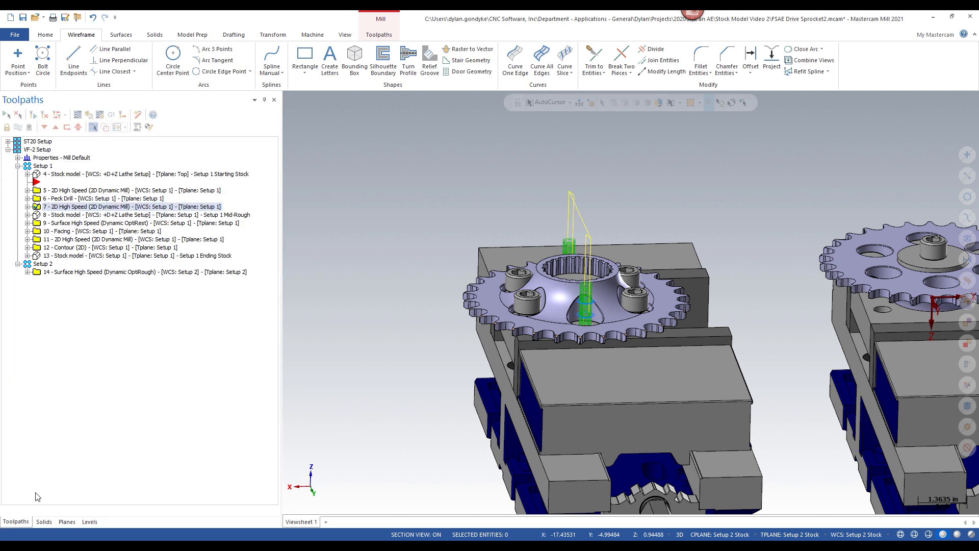
# Preview the Setup 1 Mid-Rough stock model and the toolpaths of operations 9 through 12.
pyautogui.click(75, 216)
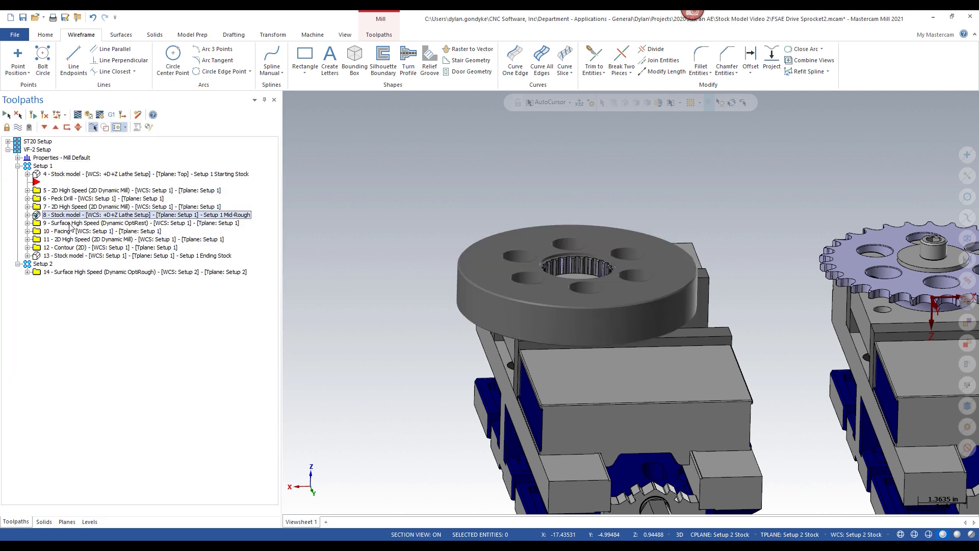
pyautogui.press('Down')
pyautogui.press('Down')
pyautogui.press('Down')
pyautogui.press('Down')
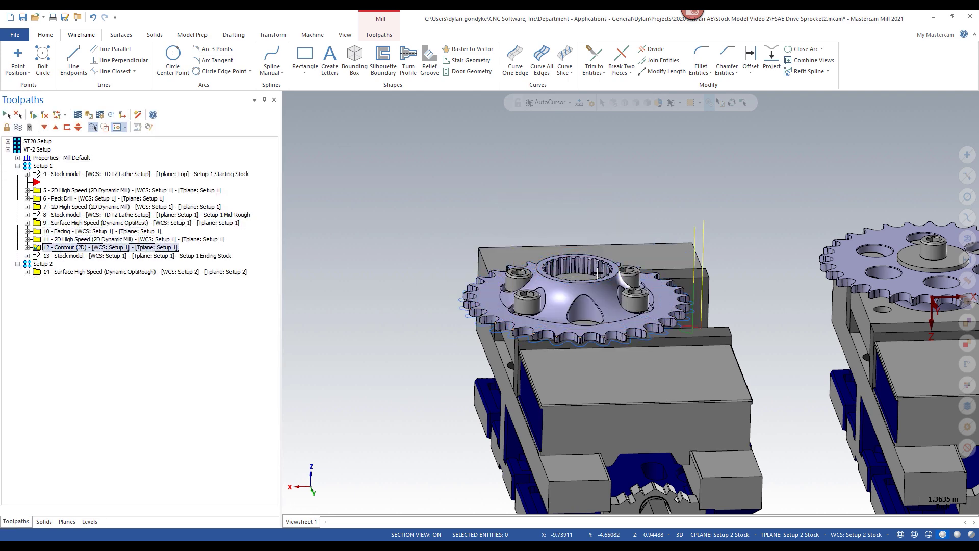
pyautogui.scroll(-1, 415, 221)
pyautogui.scroll(2, 520, 311)
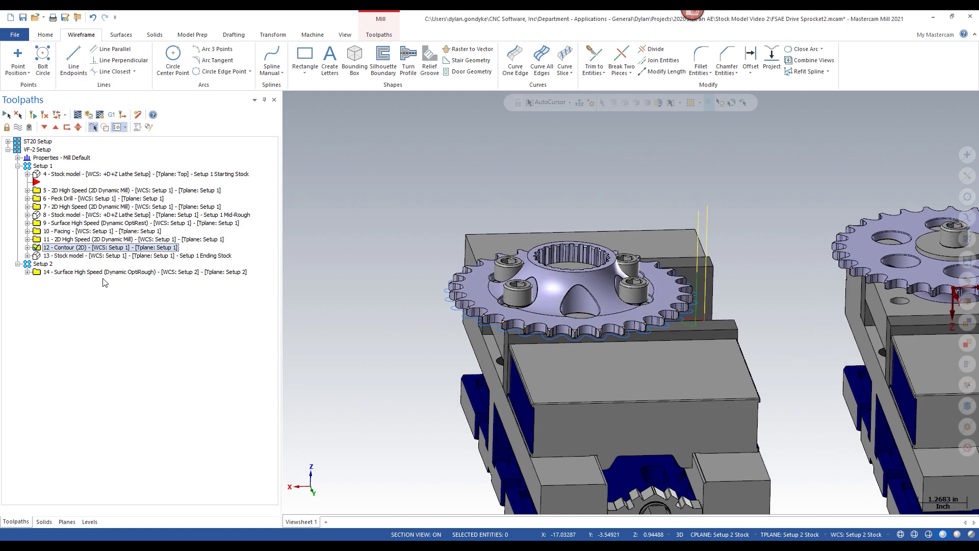
# Display the Setup 1 Ending Stock model and inspect its machined surface against the Setup 2 part.
pyautogui.click(98, 258)
pyautogui.moveTo(482, 214); pyautogui.dragTo(518, 339, button='middle')
pyautogui.scroll(1, 500, 265)
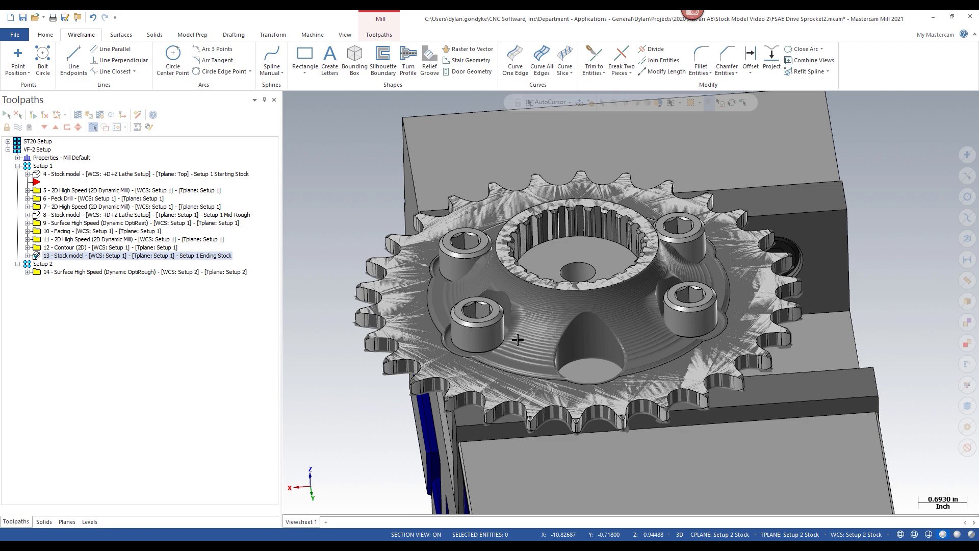
pyautogui.scroll(-6, 518, 340)
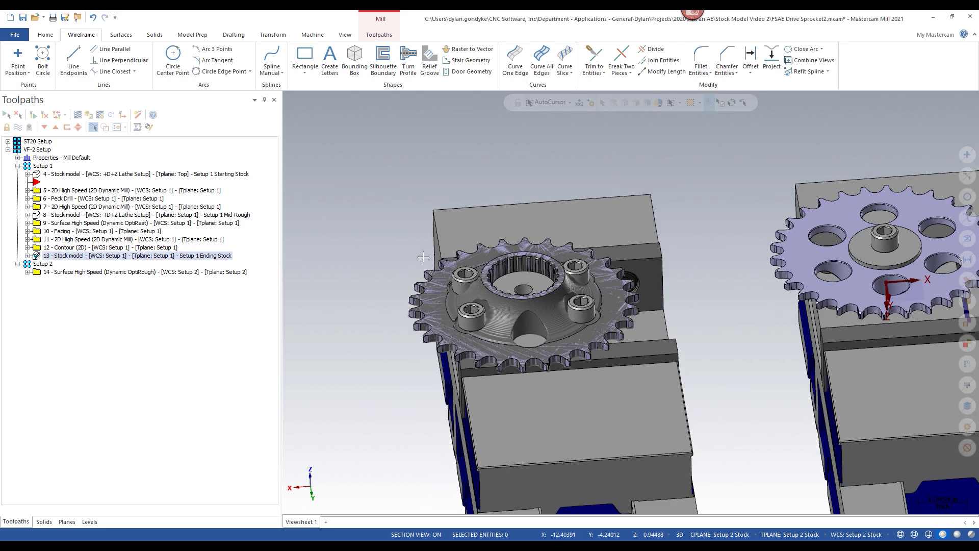
pyautogui.scroll(3, 675, 235)
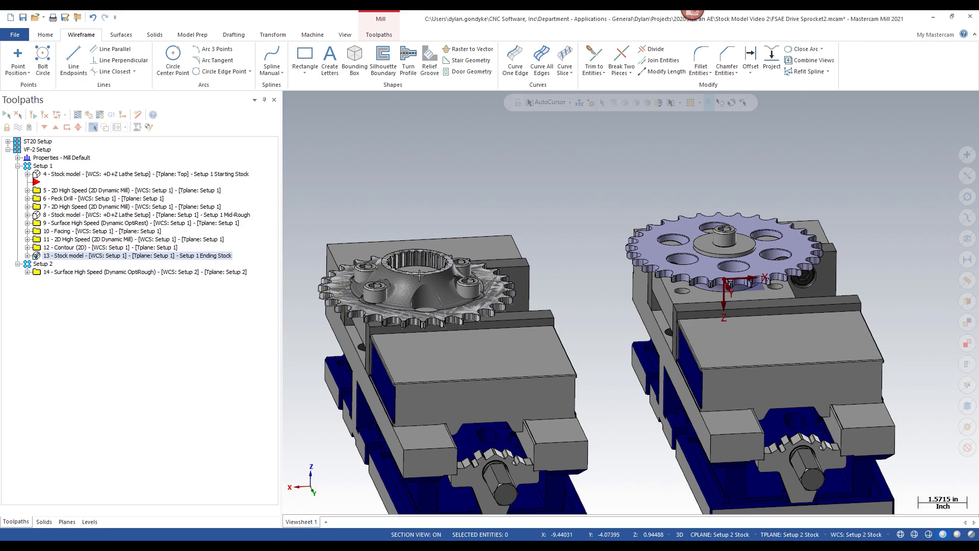
pyautogui.scroll(2, 761, 219)
pyautogui.scroll(1, 760, 220)
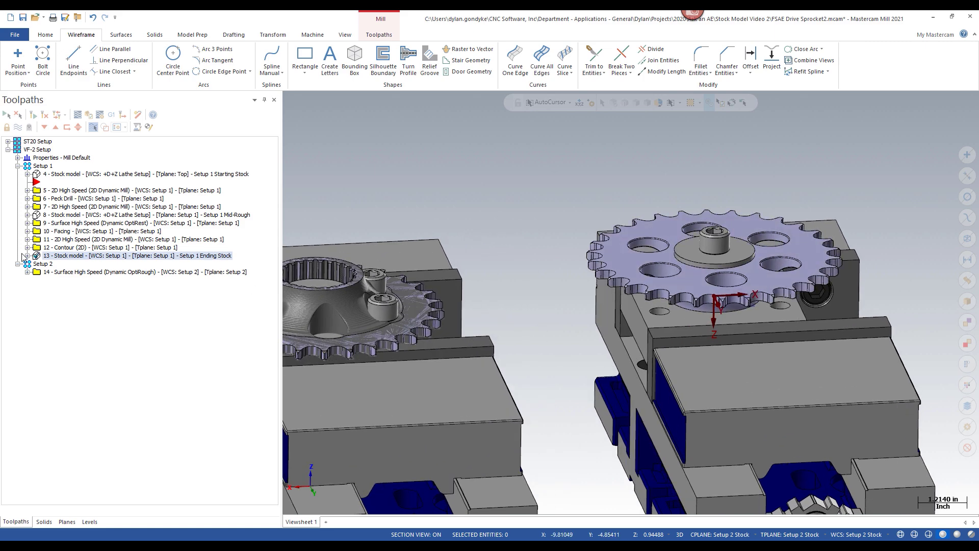
# Preview the Dynamic OptiRough toolpath of Setup 2 around the second sprocket.
pyautogui.click(82, 273)
pyautogui.scroll(3, 656, 227)
pyautogui.moveTo(626, 241); pyautogui.dragTo(630, 265, button='middle')
pyautogui.scroll(-3, 877, 173)
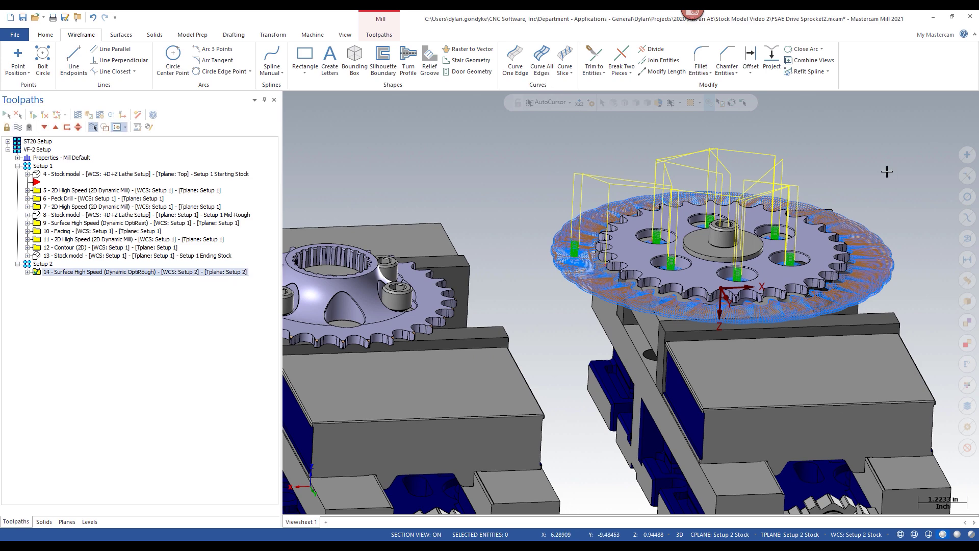
pyautogui.scroll(1, 739, 254)
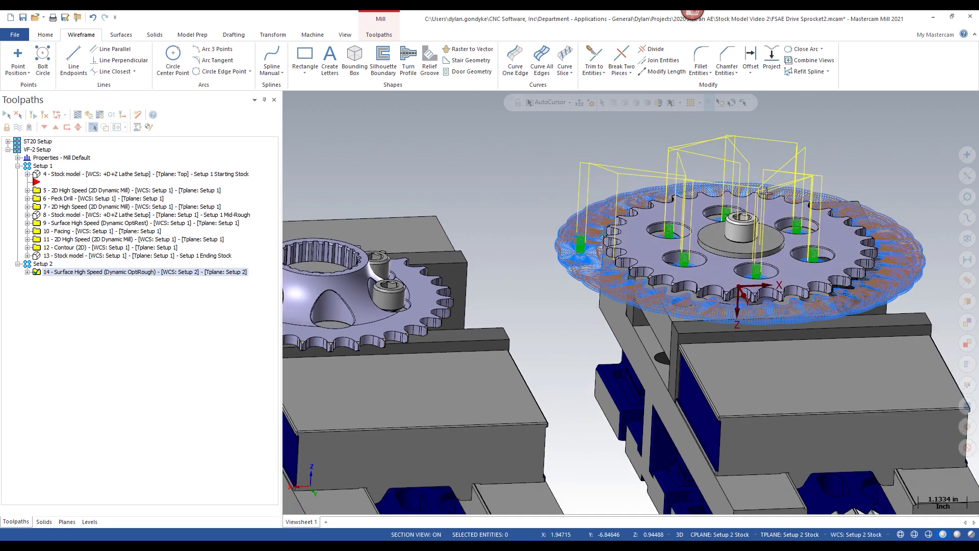
pyautogui.scroll(-1, 748, 236)
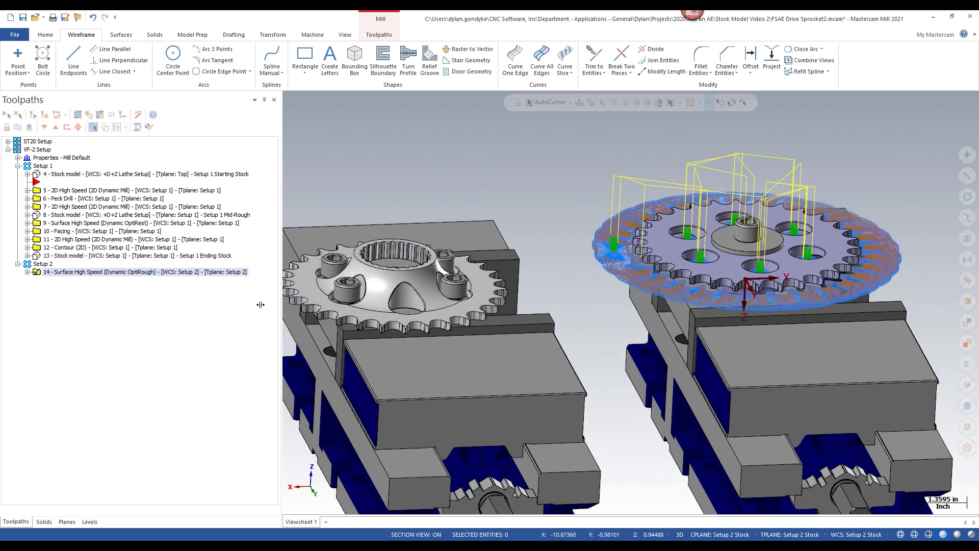
# Display the Setup 1 Ending Stock model again and expand its operation to show the parameters entry.
pyautogui.click(70, 255)
pyautogui.scroll(-1, 289, 309)
pyautogui.scroll(2, 289, 309)
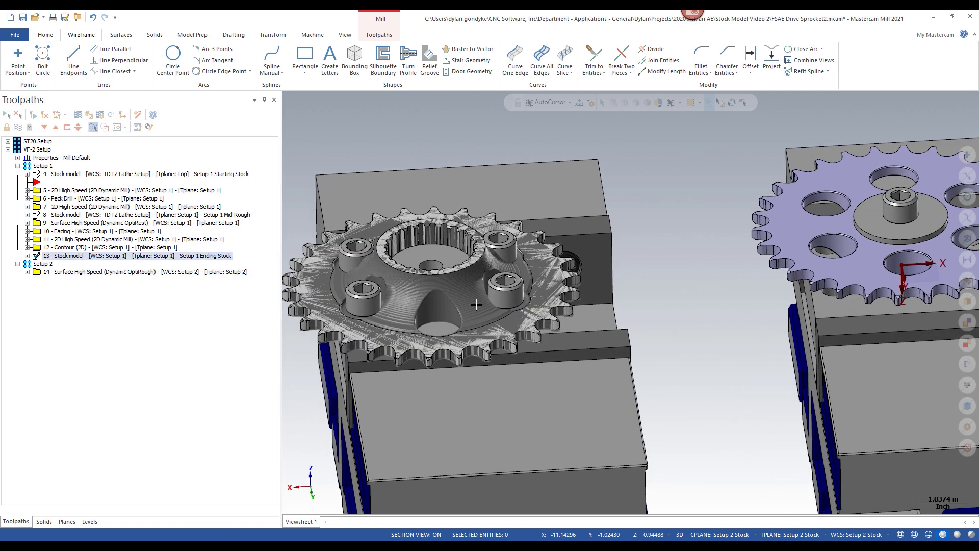
pyautogui.click(172, 257)
pyautogui.click(141, 258)
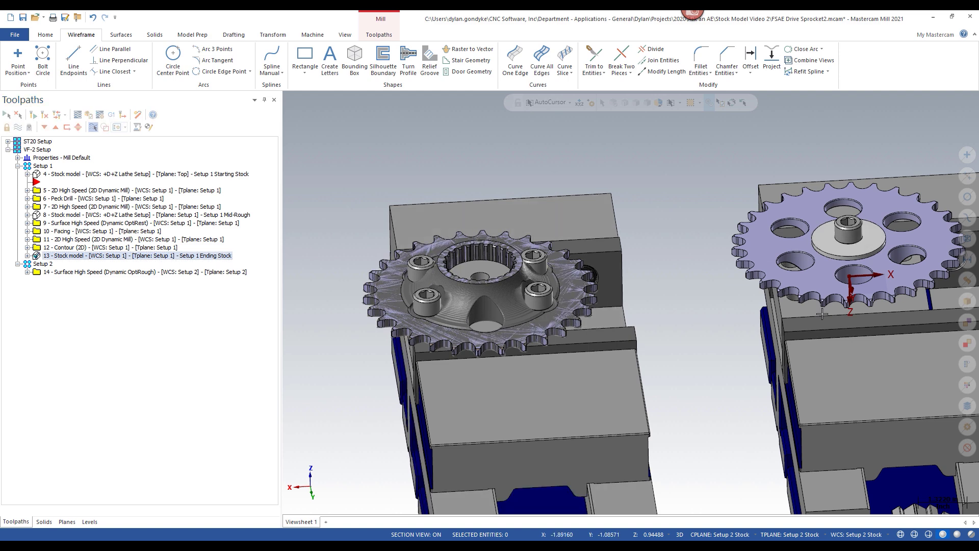
pyautogui.click(27, 255)
pyautogui.scroll(-1, 351, 288)
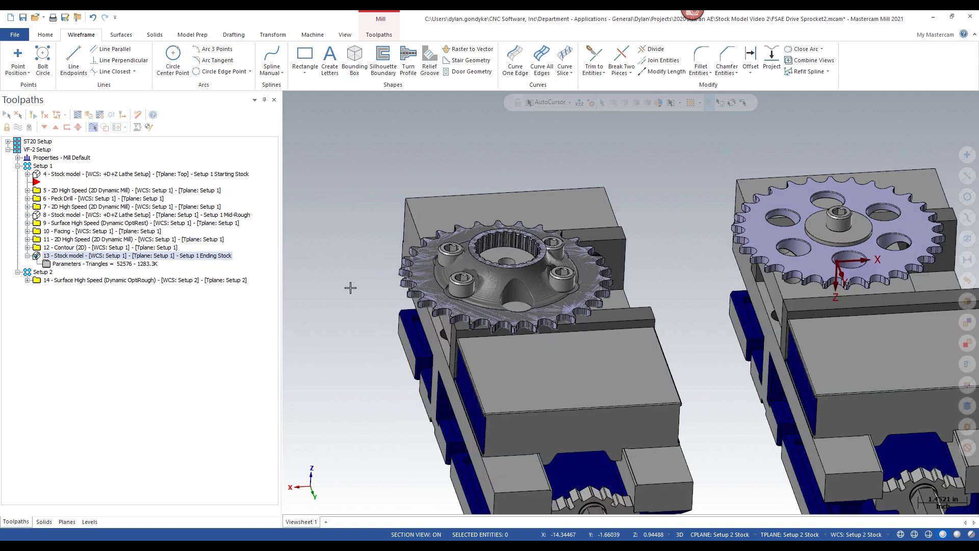
# Check the stock plane and initial stock shape in the Setup 1 Ending Stock parameters, close them, and compare both fixtures.
pyautogui.click(104, 263)
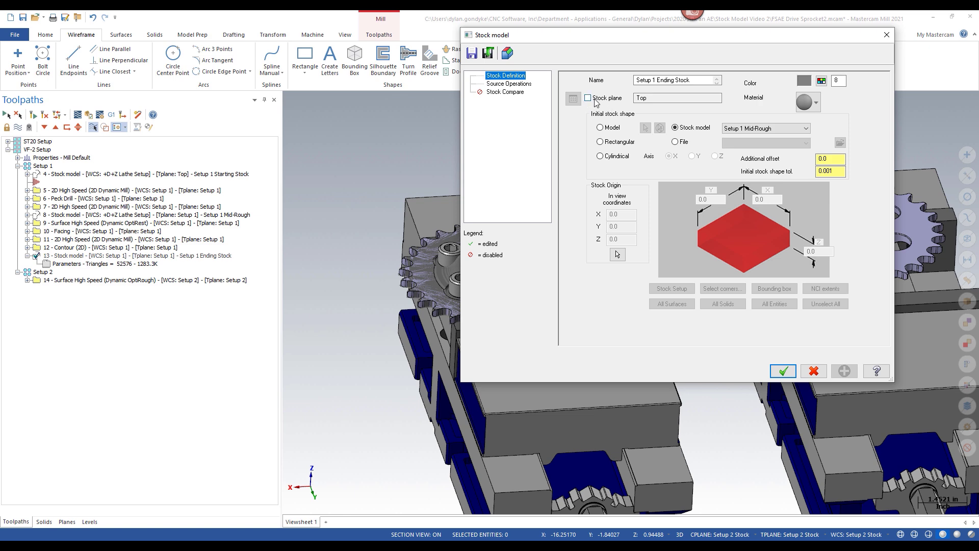
pyautogui.click(786, 372)
pyautogui.scroll(4, 519, 273)
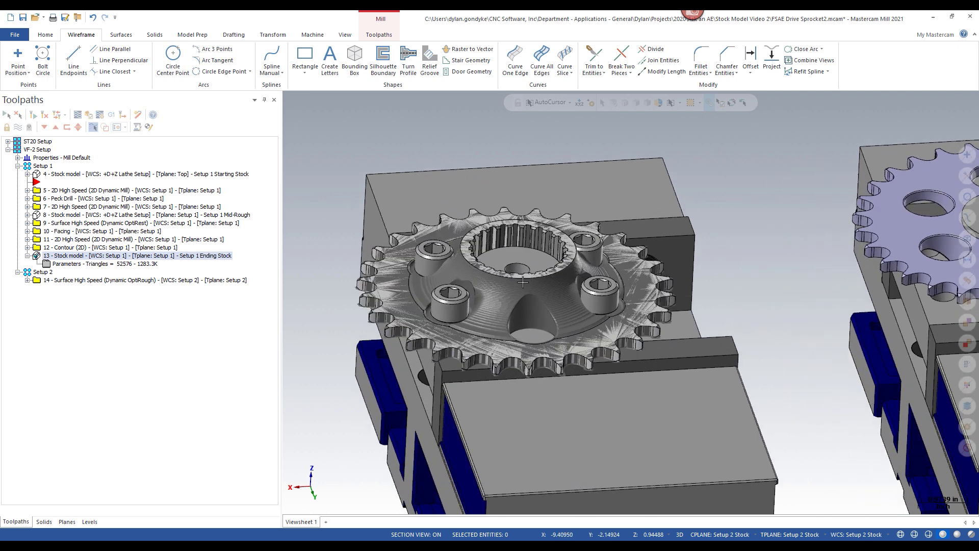
pyautogui.scroll(-1, 436, 268)
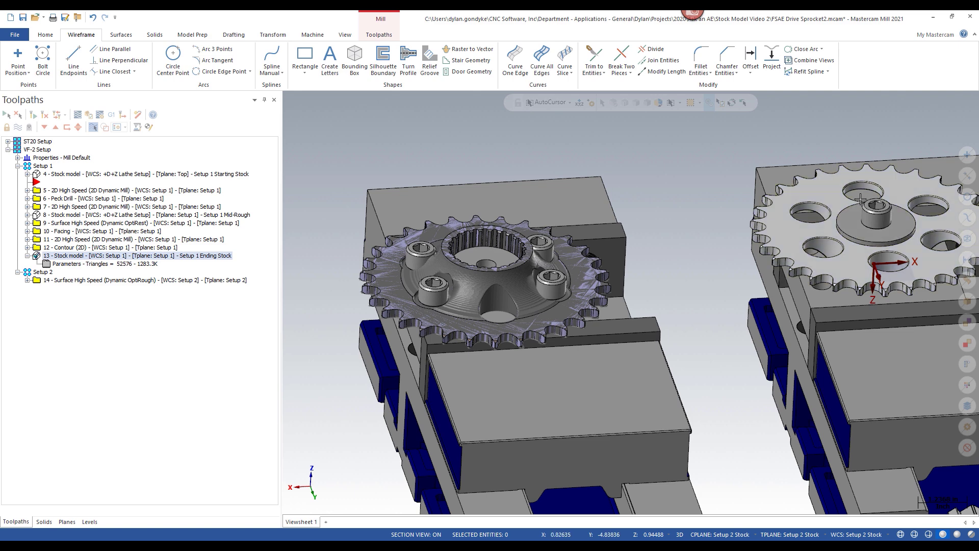
pyautogui.scroll(-3, 513, 326)
pyautogui.scroll(1, 516, 411)
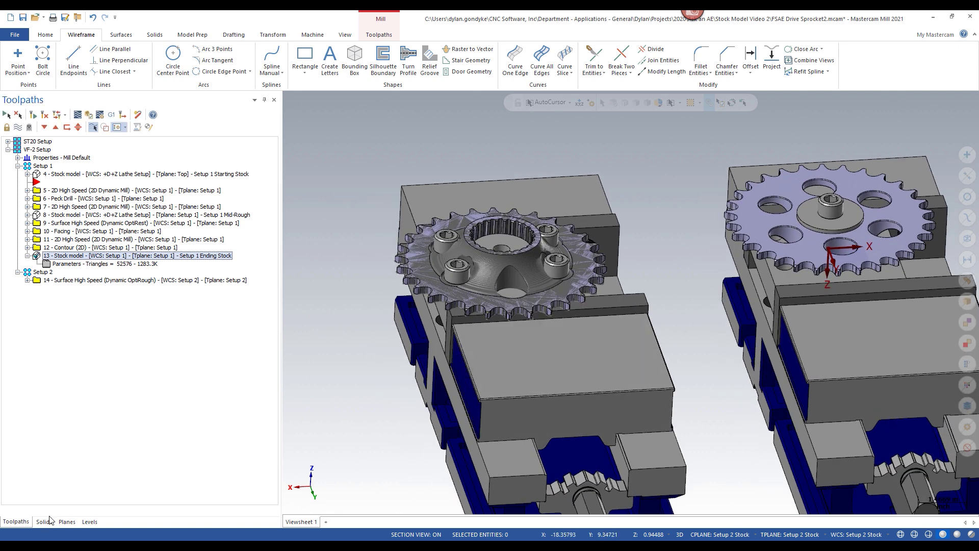
# Show the list of planes and highlight the Setup 1 plane to inspect its origin on the first sprocket.
pyautogui.click(67, 521)
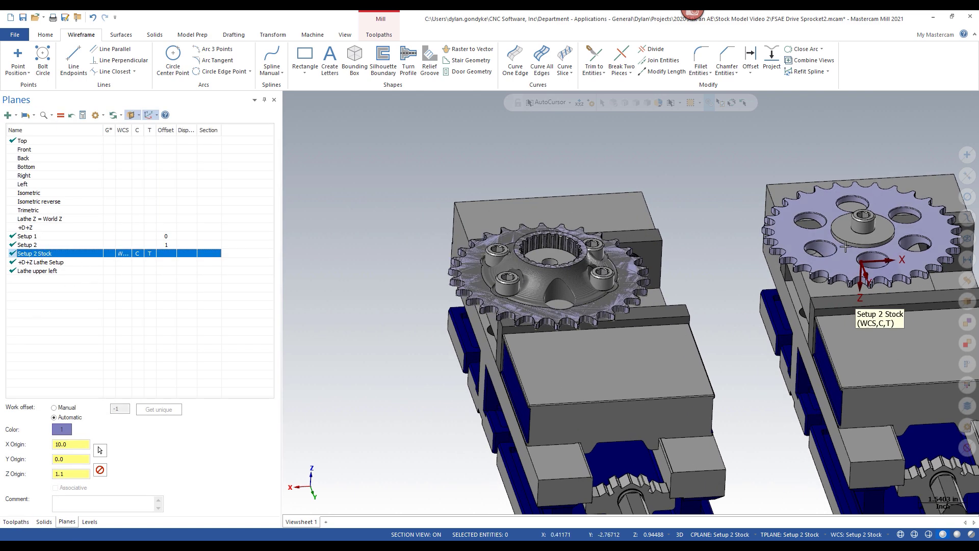
pyautogui.scroll(2, 311, 212)
pyautogui.scroll(3, 311, 213)
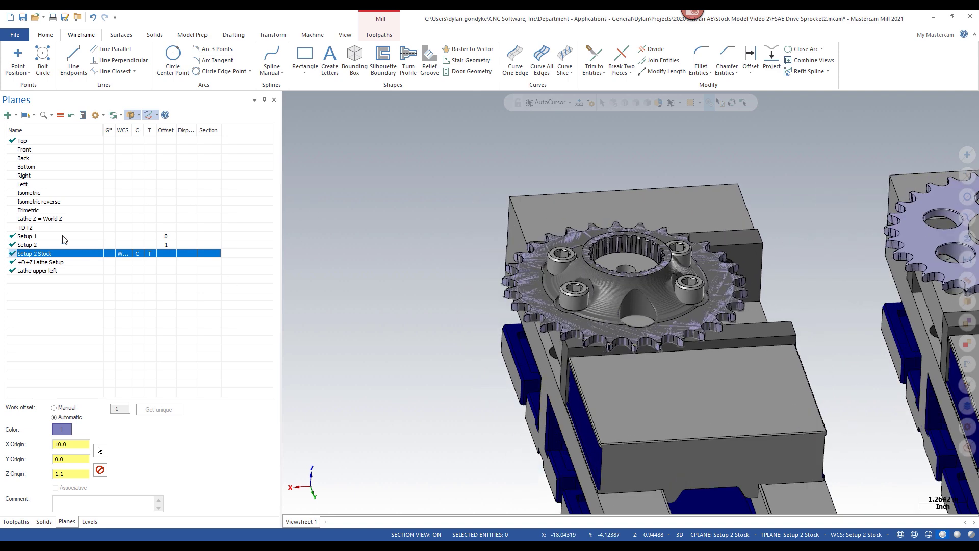
pyautogui.click(63, 236)
pyautogui.scroll(5, 563, 234)
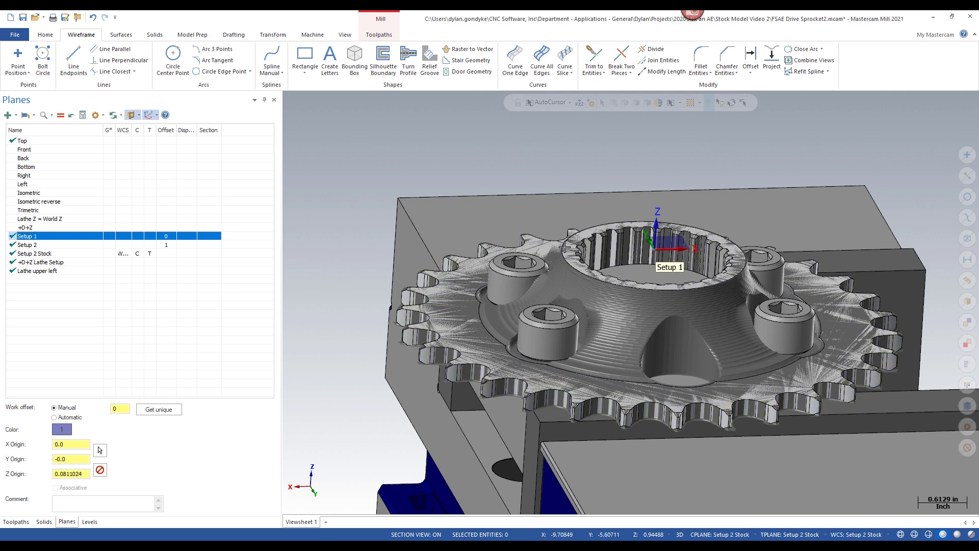
pyautogui.scroll(-6, 557, 210)
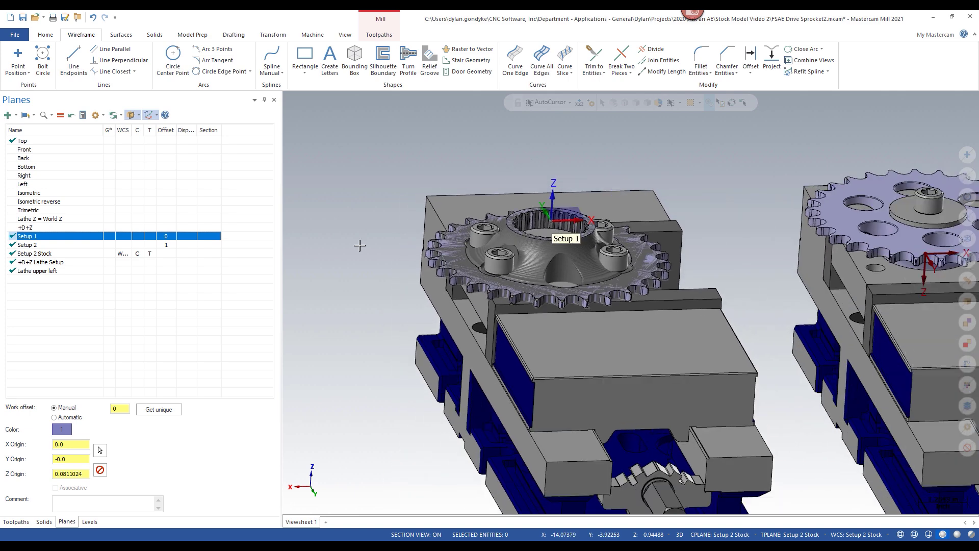
# Highlight the Setup 2 and Setup 2 Stock planes in turn to compare their origins and orientations on the second sprocket.
pyautogui.click(47, 245)
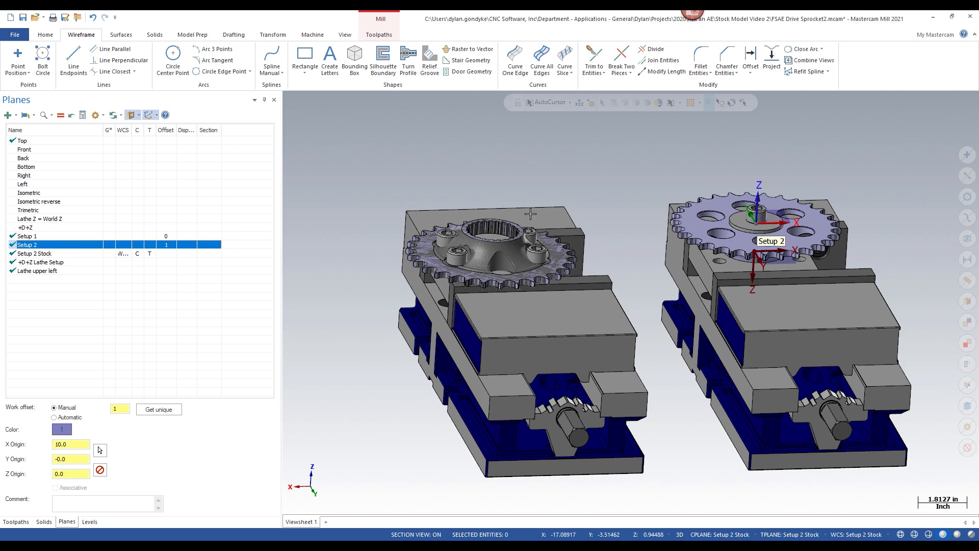
pyautogui.scroll(3, 715, 194)
pyautogui.moveTo(715, 191); pyautogui.dragTo(579, 245, button='middle')
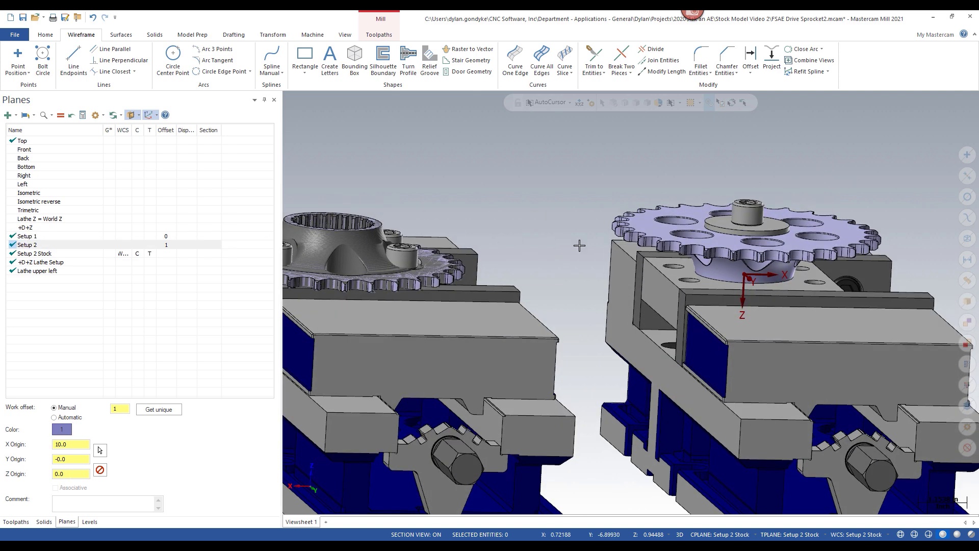
pyautogui.click(86, 253)
pyautogui.click(166, 245)
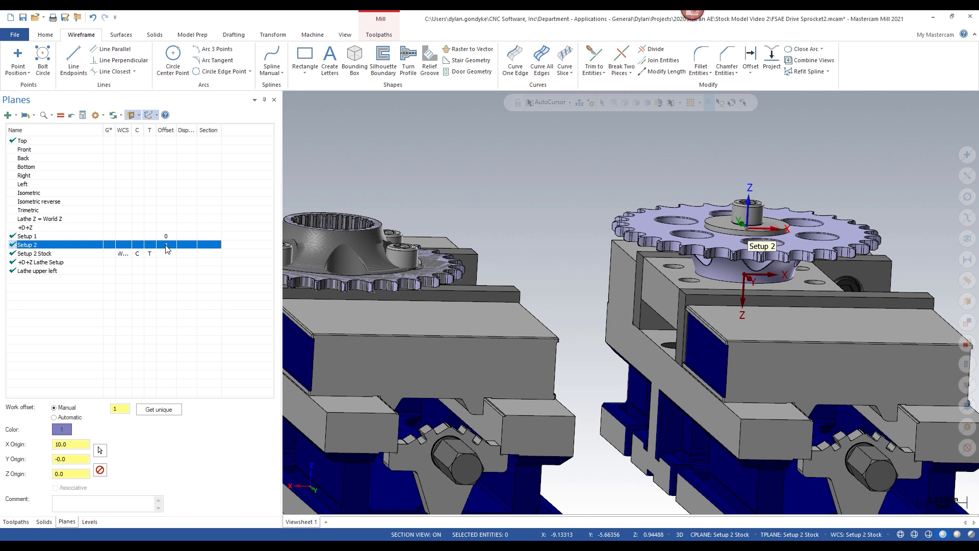
pyautogui.click(38, 254)
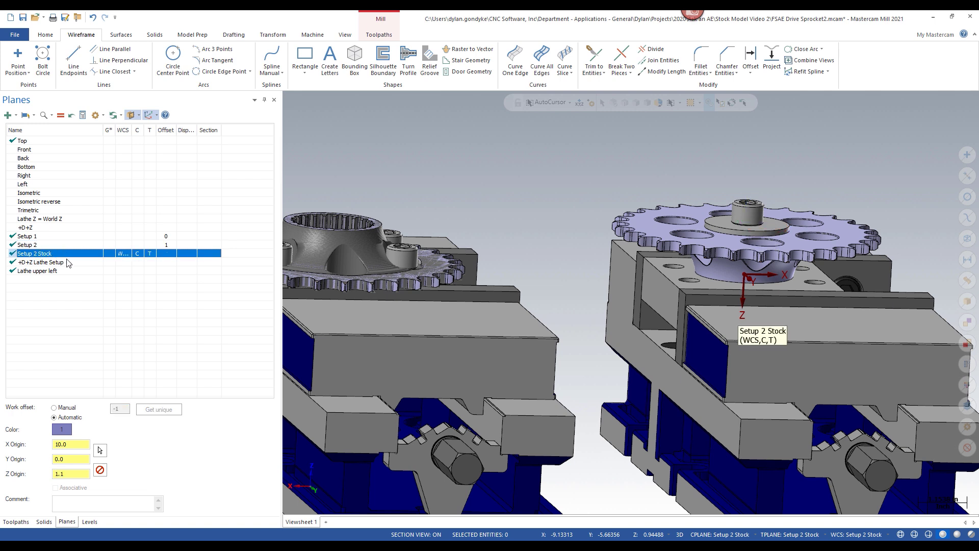
# Examine where the Setup 2 Stock plane sits beneath the second sprocket and how its axes relate to the first fixture.
pyautogui.scroll(3, 634, 284)
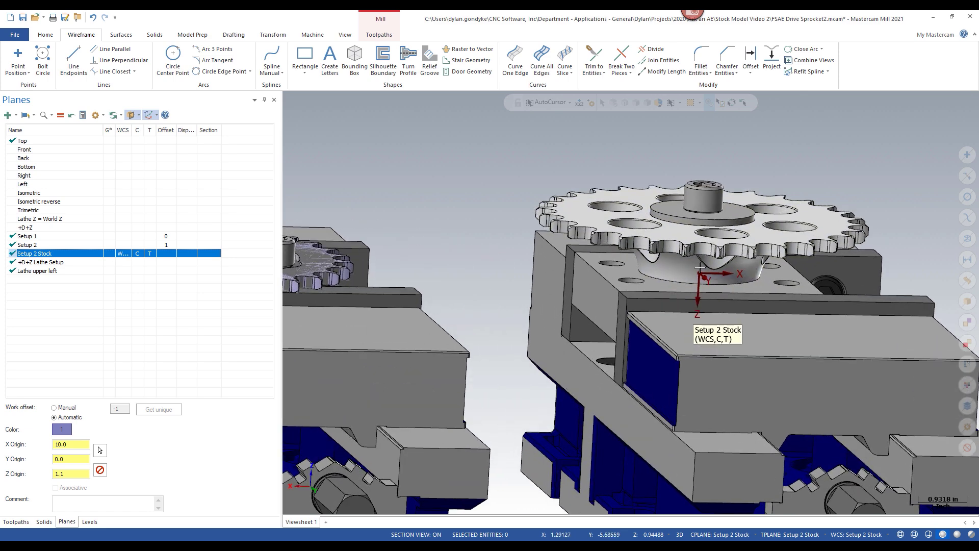
pyautogui.scroll(1, 691, 281)
pyautogui.scroll(-3, 745, 263)
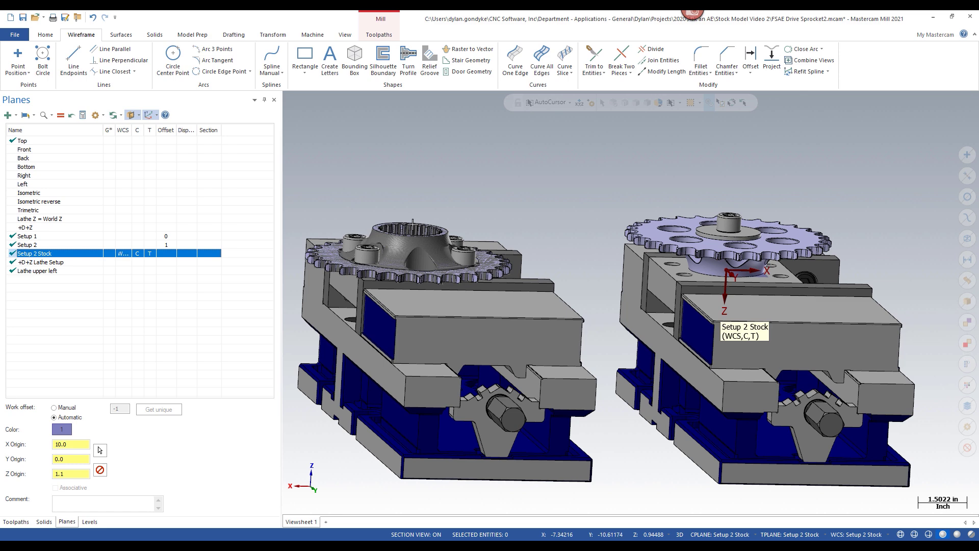
pyautogui.scroll(2, 716, 269)
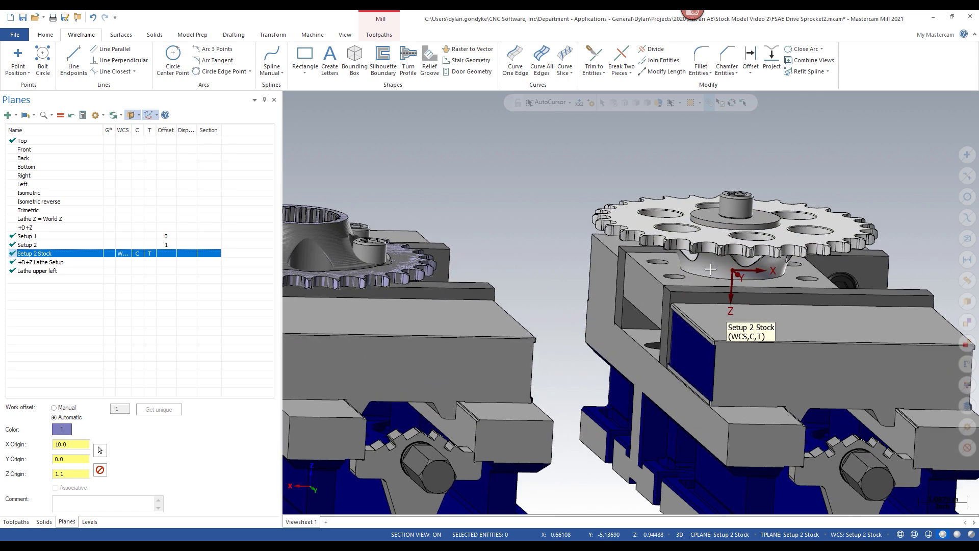
pyautogui.scroll(-2, 717, 269)
pyautogui.scroll(3, 732, 274)
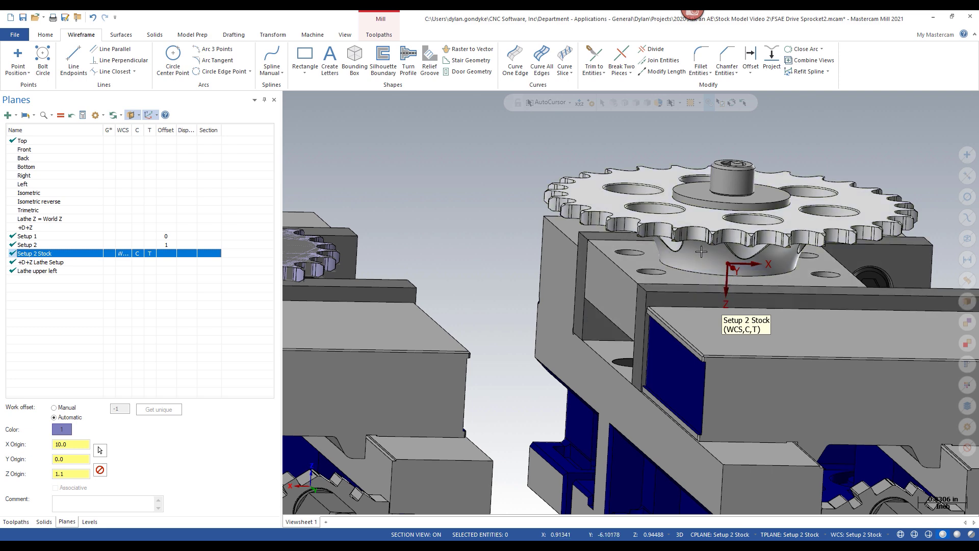
pyautogui.scroll(-2, 707, 260)
pyautogui.scroll(-2, 781, 206)
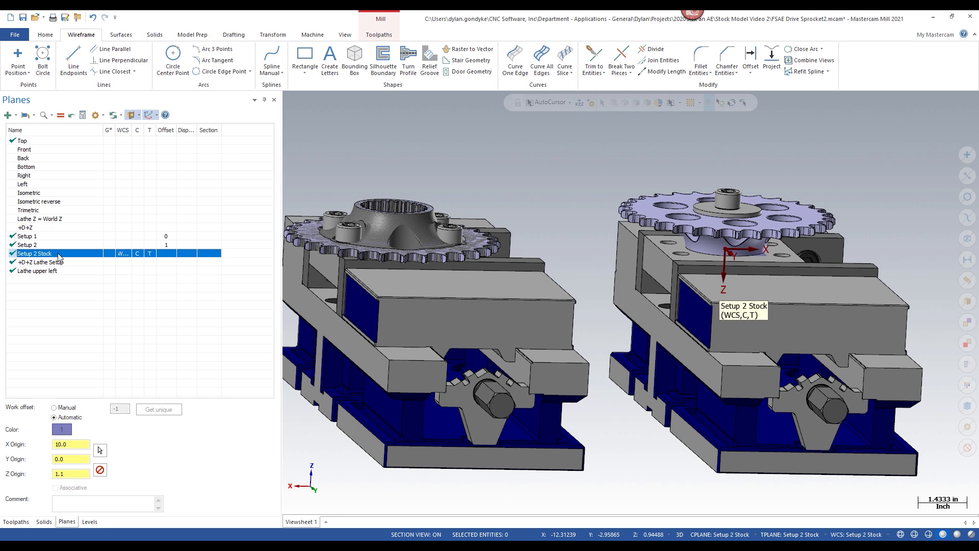
pyautogui.scroll(2, 419, 224)
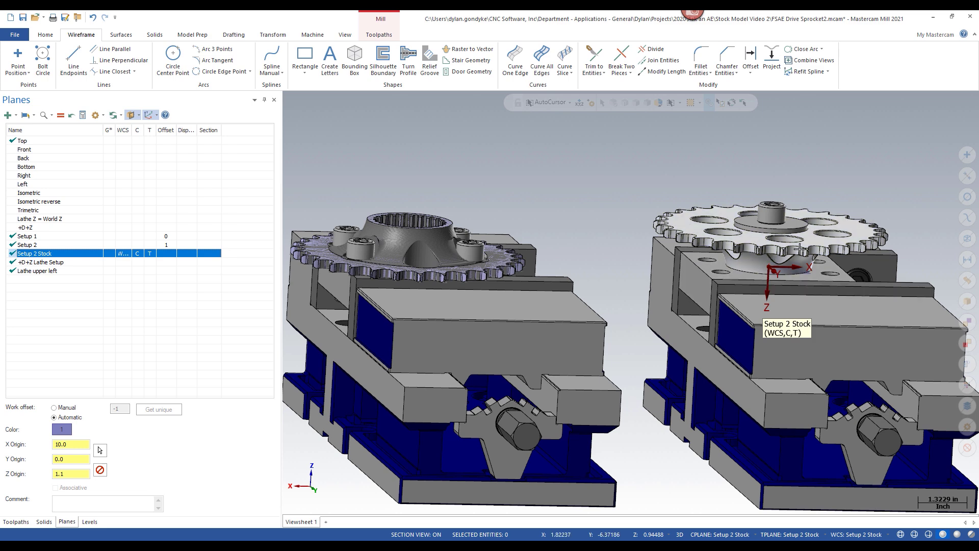
pyautogui.scroll(-5, 754, 276)
# Move the operation insert point directly under the Setup 2 group and start a new stock model there.
pyautogui.click(17, 521)
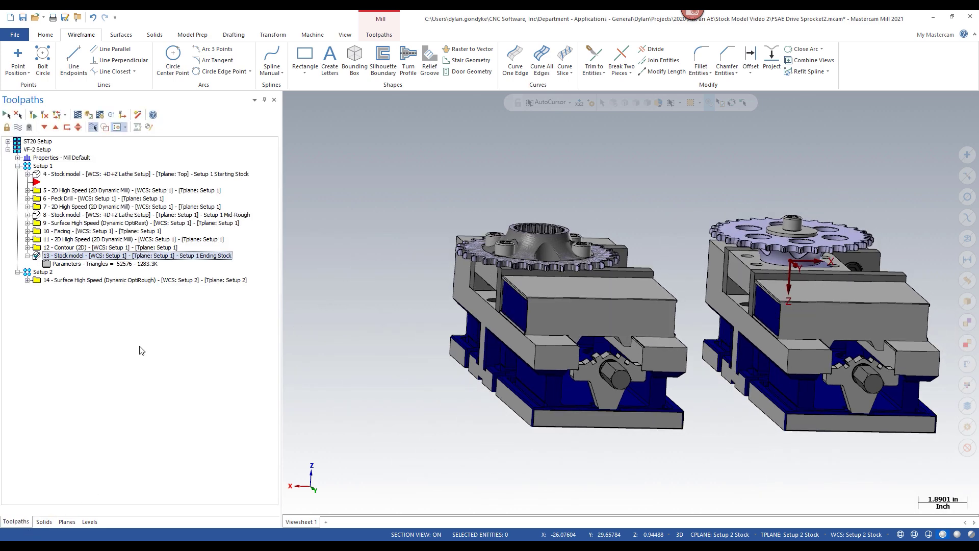
pyautogui.moveTo(38, 182); pyautogui.dragTo(51, 279)
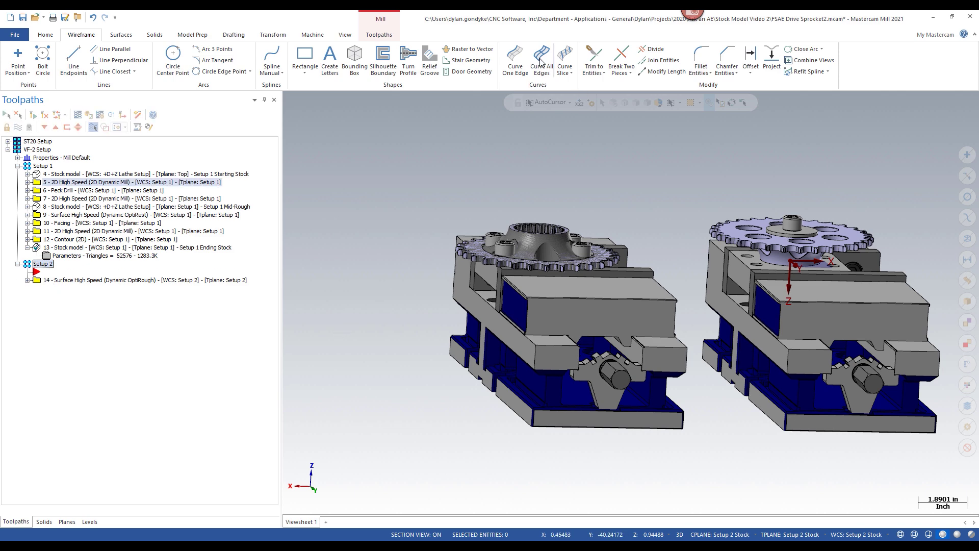
pyautogui.click(378, 35)
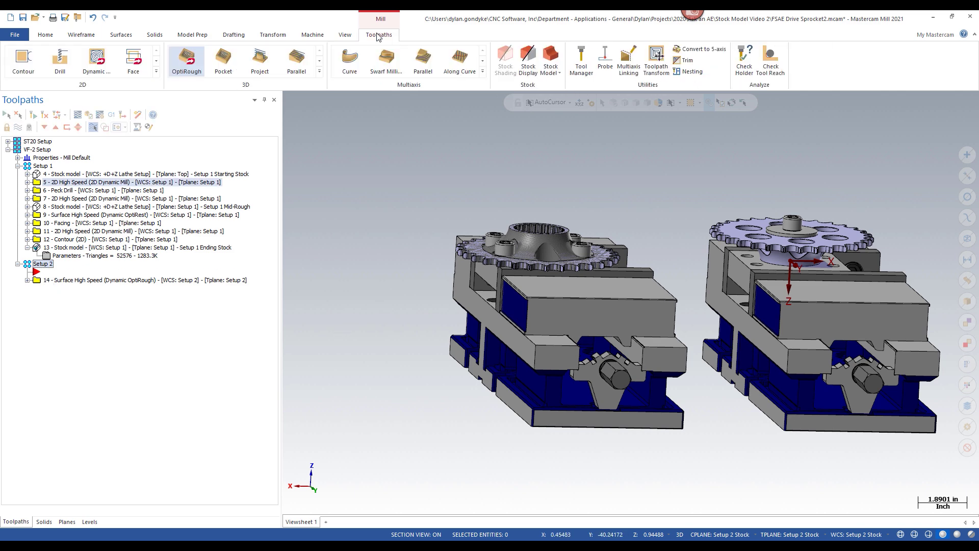
pyautogui.click(551, 61)
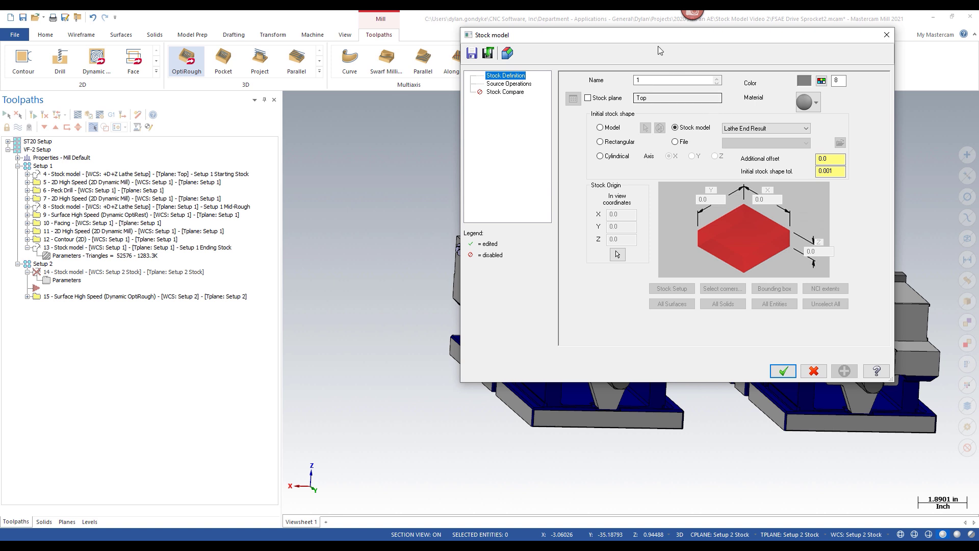
# Base the new stock model on Setup 1 Ending Stock and name it Setup 2 Starting Stock.
pyautogui.click(645, 168)
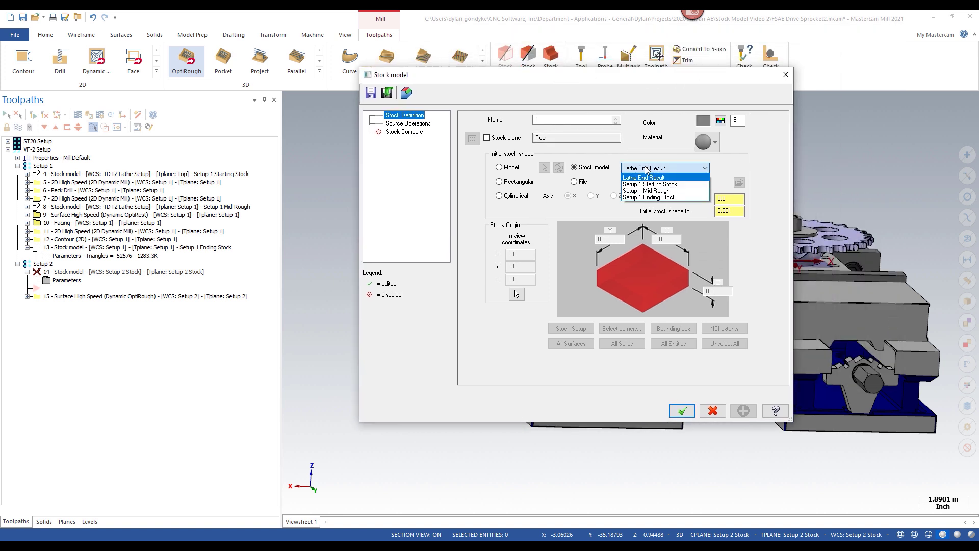
pyautogui.click(641, 197)
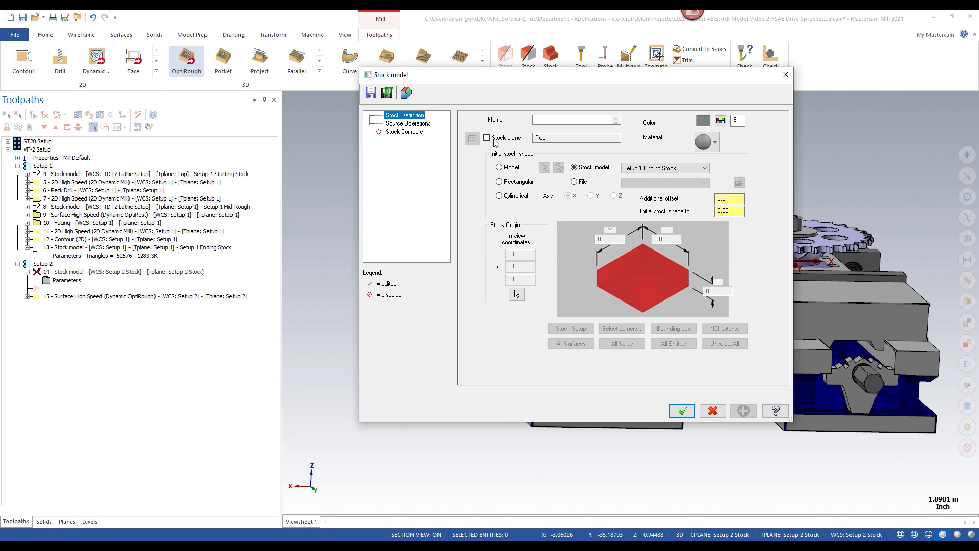
pyautogui.click(532, 125)
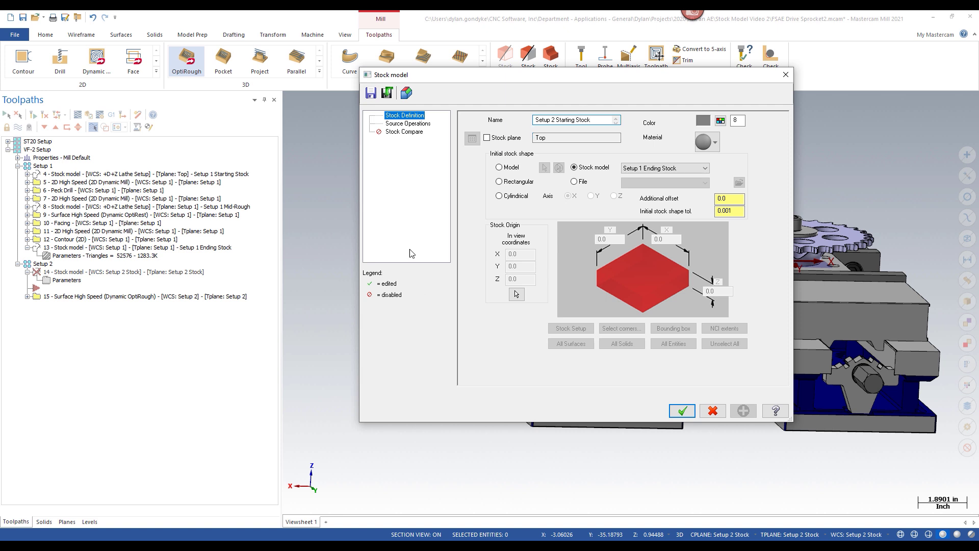
# Enable the stock plane option with the Setup 2 Stock plane and generate the stock model.
pyautogui.click(487, 138)
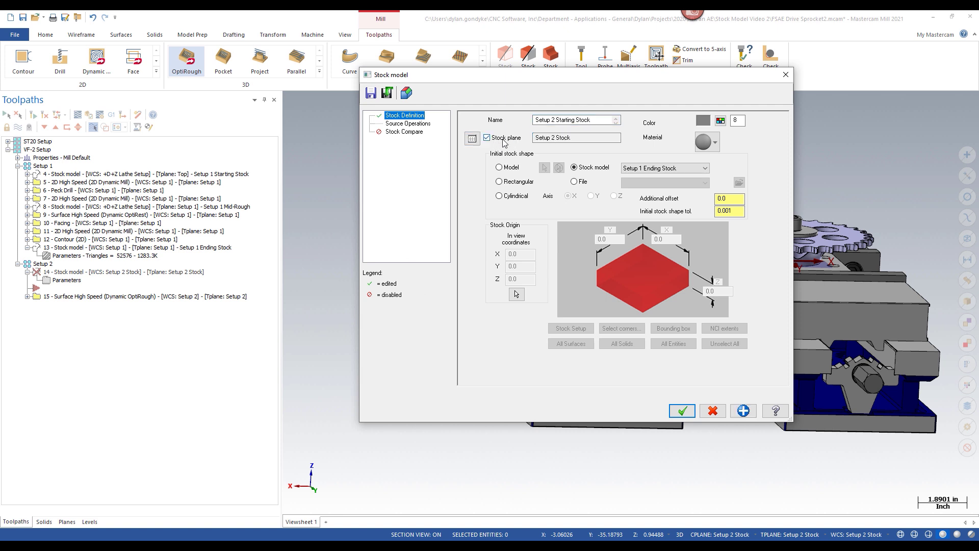
pyautogui.click(473, 139)
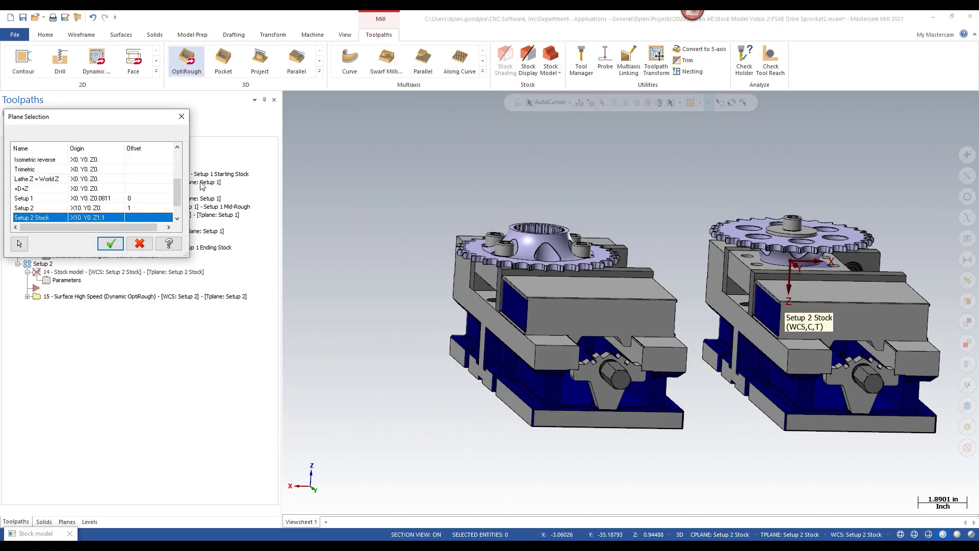
pyautogui.moveTo(179, 190)
pyautogui.mouseDown()
pyautogui.moveTo(178, 158)
pyautogui.moveTo(178, 197)
pyautogui.mouseUp()
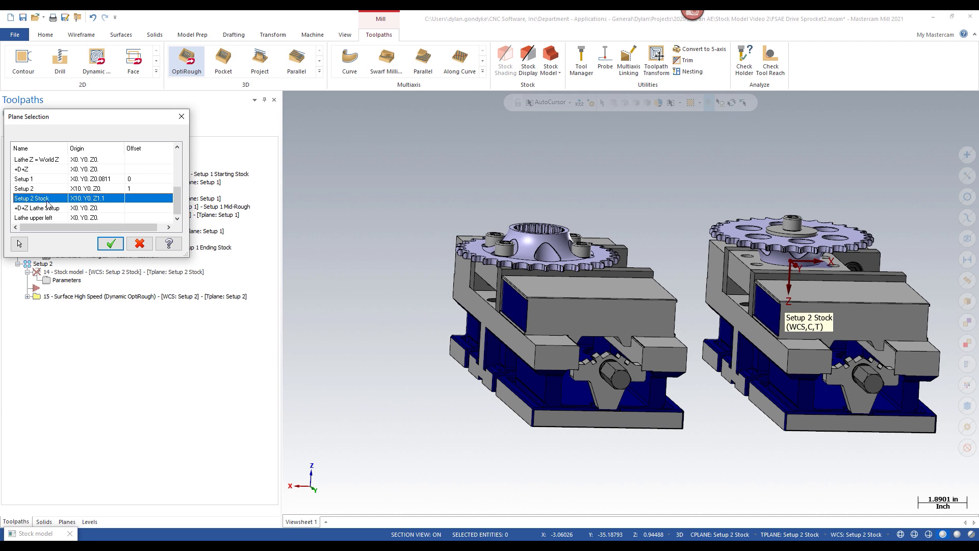
pyautogui.click(111, 243)
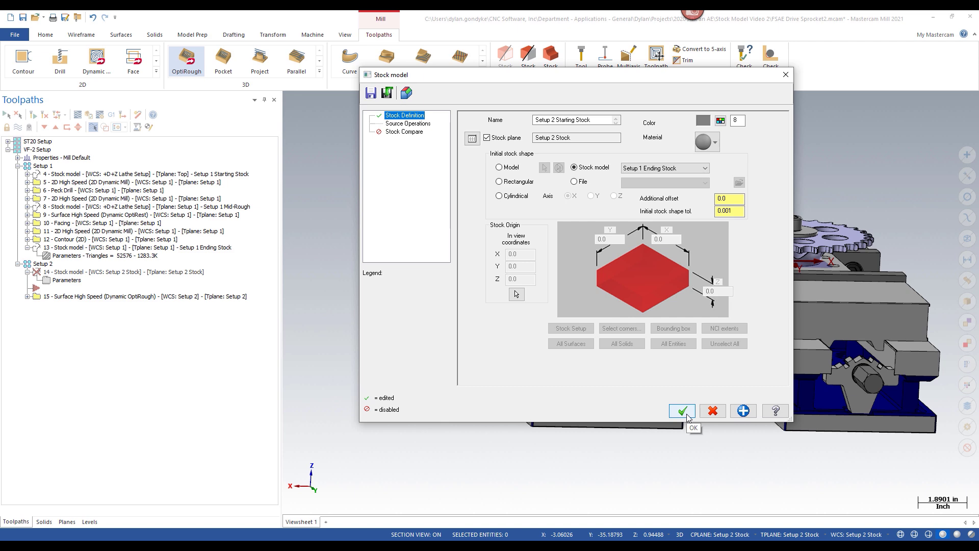
pyautogui.click(687, 417)
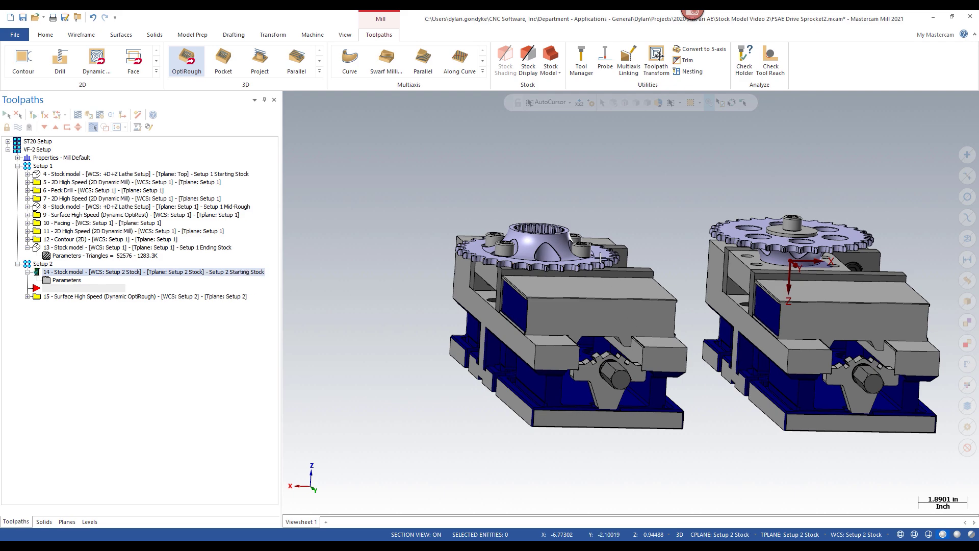
# Inspect the Setup 2 Starting Stock model on the second fixture, including its flipped orientation, tooth edges and underside.
pyautogui.scroll(5, 769, 239)
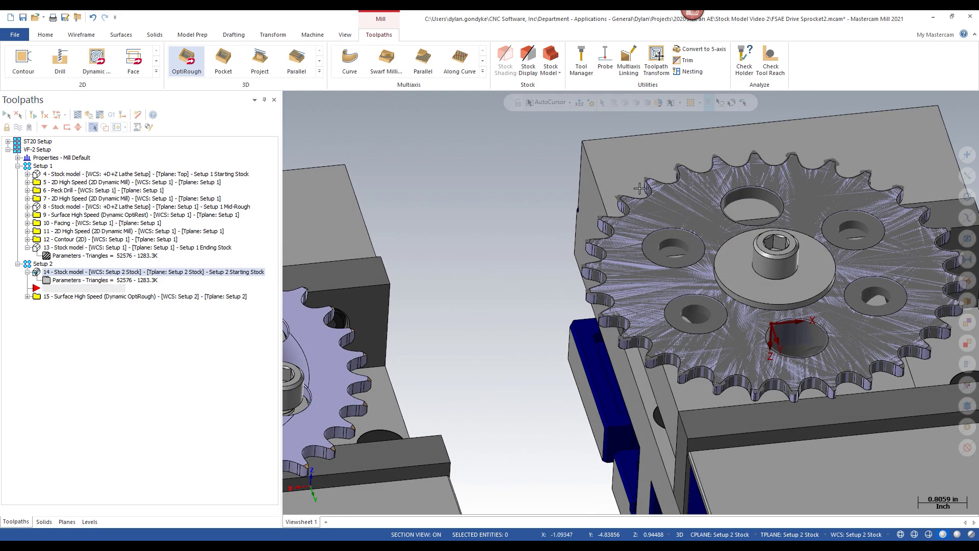
pyautogui.moveTo(639, 188); pyautogui.dragTo(747, 225, button='middle')
pyautogui.scroll(-3, 339, 204)
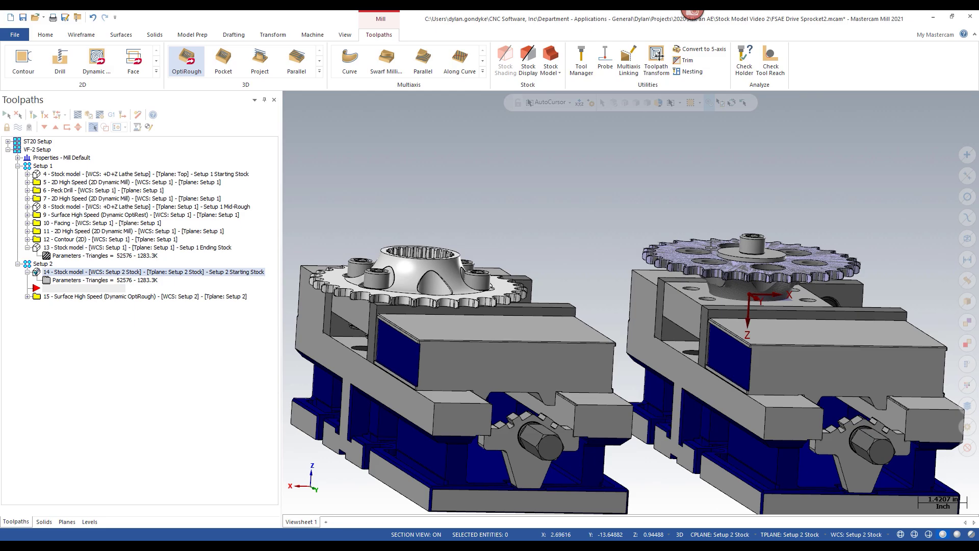
pyautogui.moveTo(716, 273)
pyautogui.mouseDown(button='middle')
pyautogui.moveTo(730, 259)
pyautogui.moveTo(716, 293)
pyautogui.moveTo(780, 252)
pyautogui.moveTo(680, 250)
pyautogui.moveTo(666, 240)
pyautogui.mouseUp(button='middle')
pyautogui.scroll(7, 729, 259)
pyautogui.scroll(-3, 678, 250)
pyautogui.moveTo(525, 265); pyautogui.dragTo(673, 206, button='middle')
pyautogui.scroll(5, 562, 289)
pyautogui.scroll(5, 672, 207)
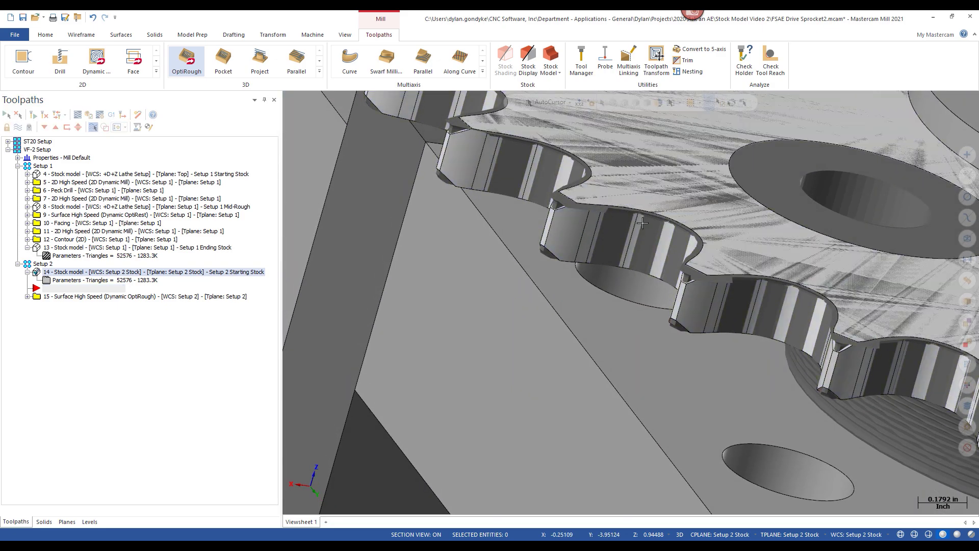
pyautogui.moveTo(717, 271); pyautogui.dragTo(601, 230, button='middle')
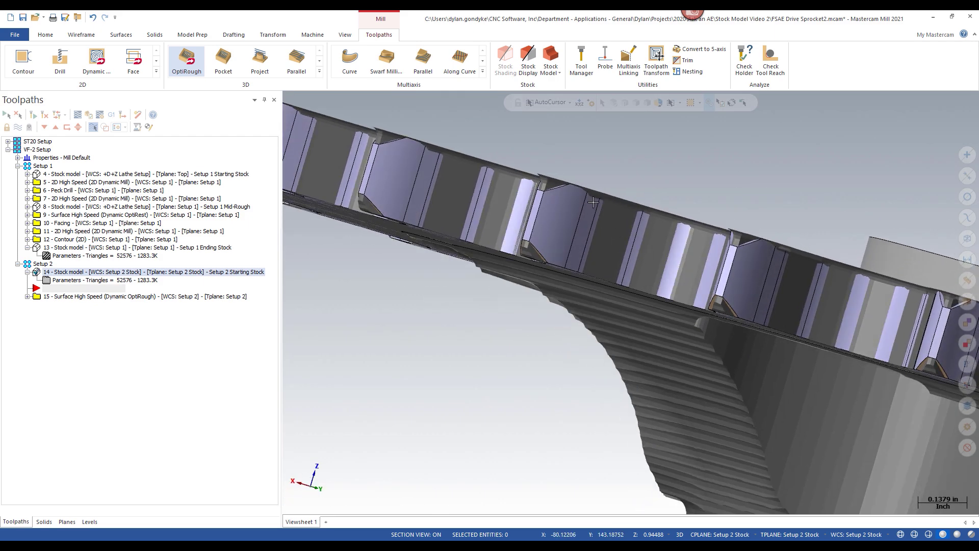
pyautogui.scroll(-1, 531, 194)
pyautogui.scroll(-10, 531, 194)
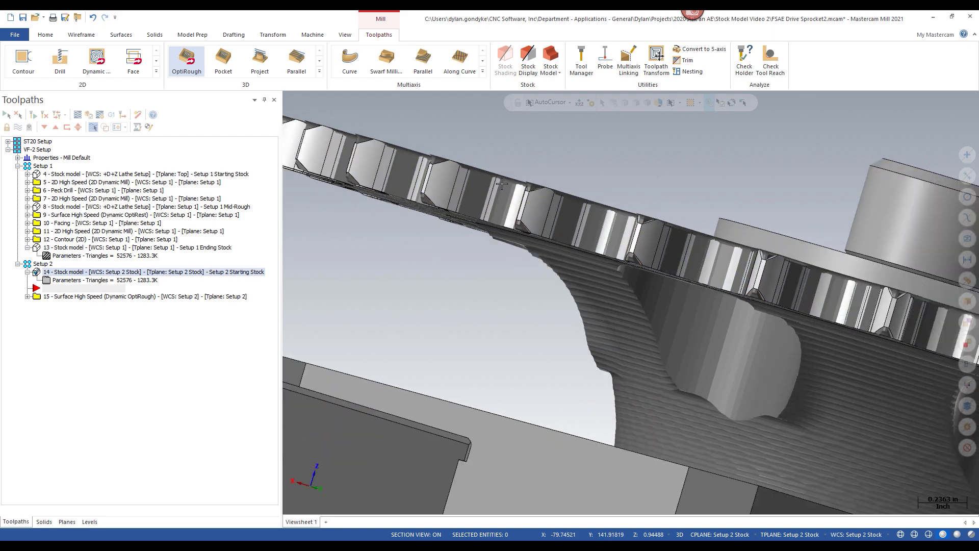
# Open the Setup 2 Dynamic OptiRough toolpath's stock settings and enable rest material.
pyautogui.moveTo(647, 186); pyautogui.dragTo(463, 303, button='middle')
pyautogui.scroll(-2, 463, 303)
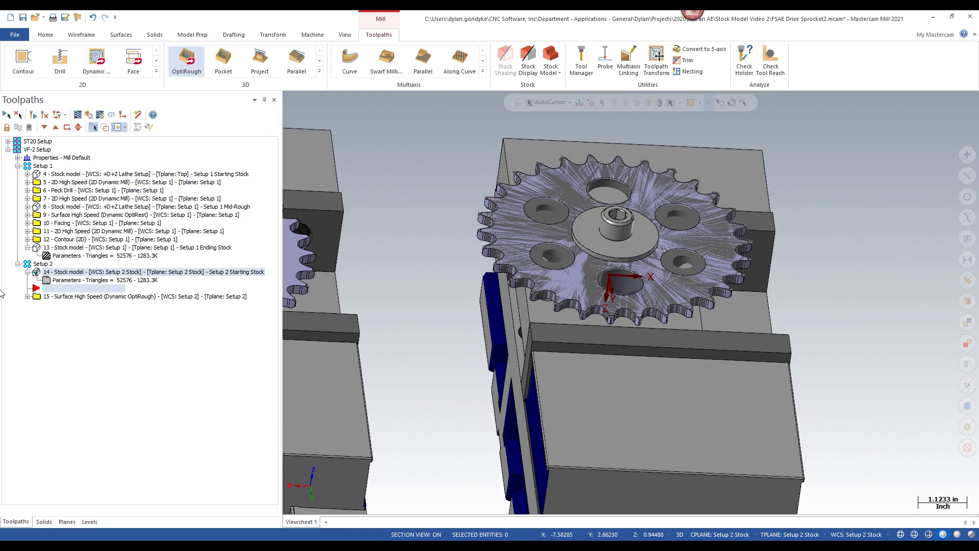
pyautogui.click(48, 298)
pyautogui.click(28, 296)
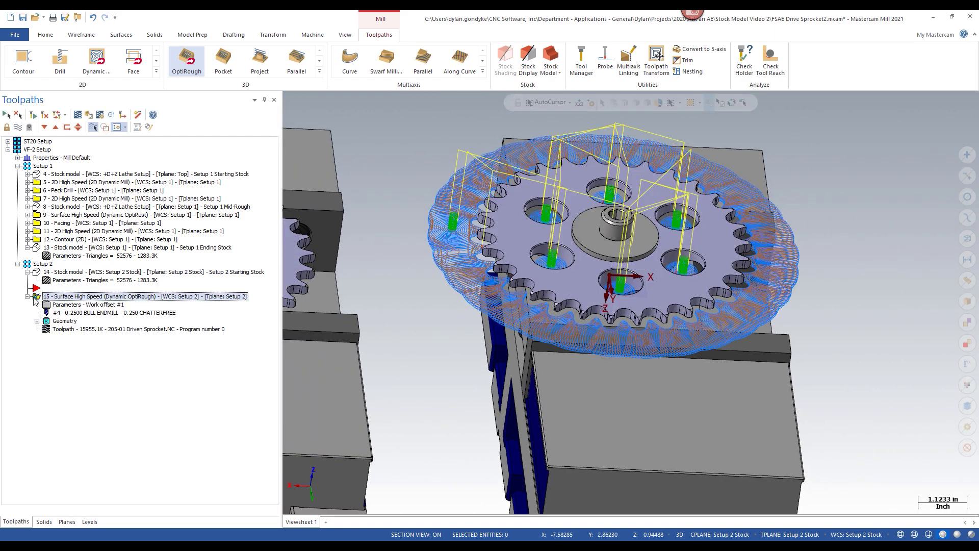
pyautogui.click(60, 305)
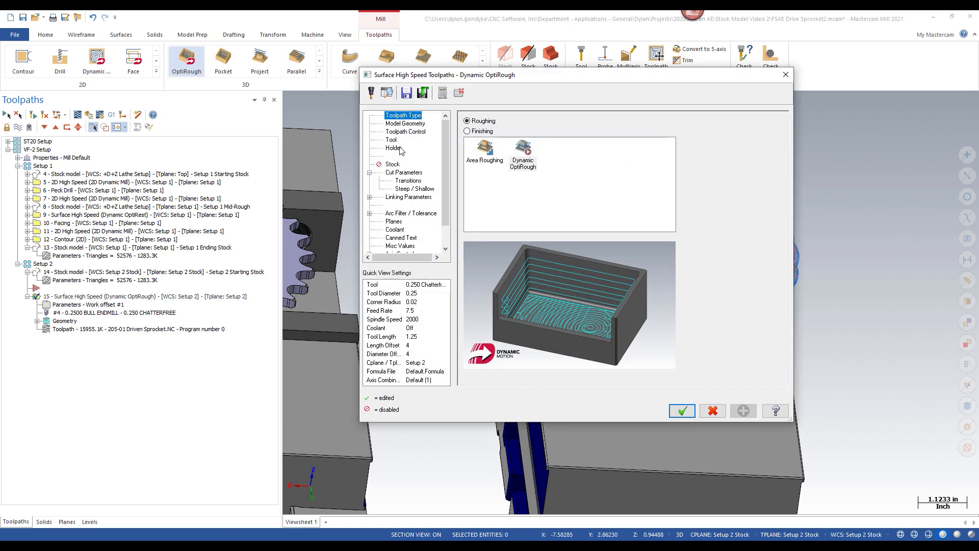
pyautogui.click(393, 165)
pyautogui.click(484, 121)
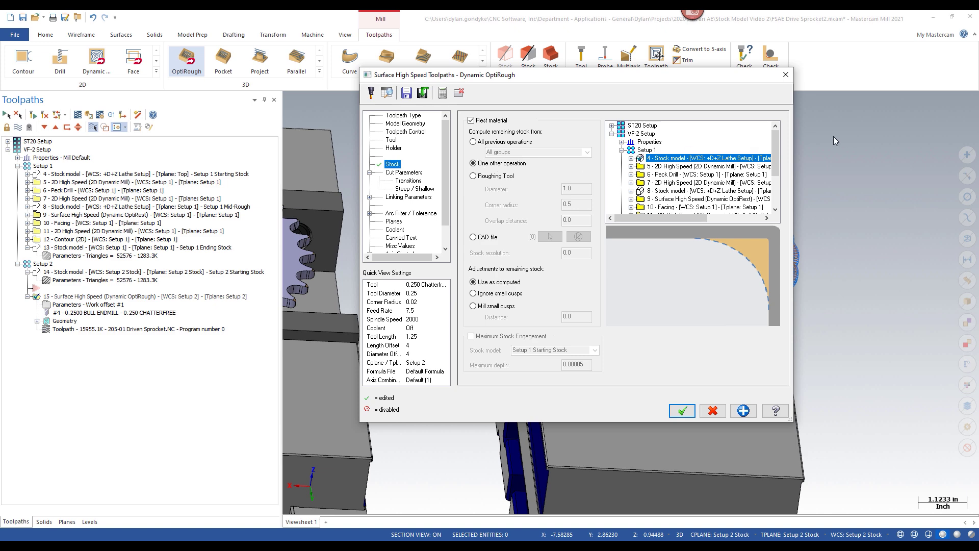
# Compute the remaining stock from operation 14, the Setup 2 starting stock model, and regenerate the toolpath.
pyautogui.moveTo(776, 152); pyautogui.dragTo(776, 183)
pyautogui.click(709, 199)
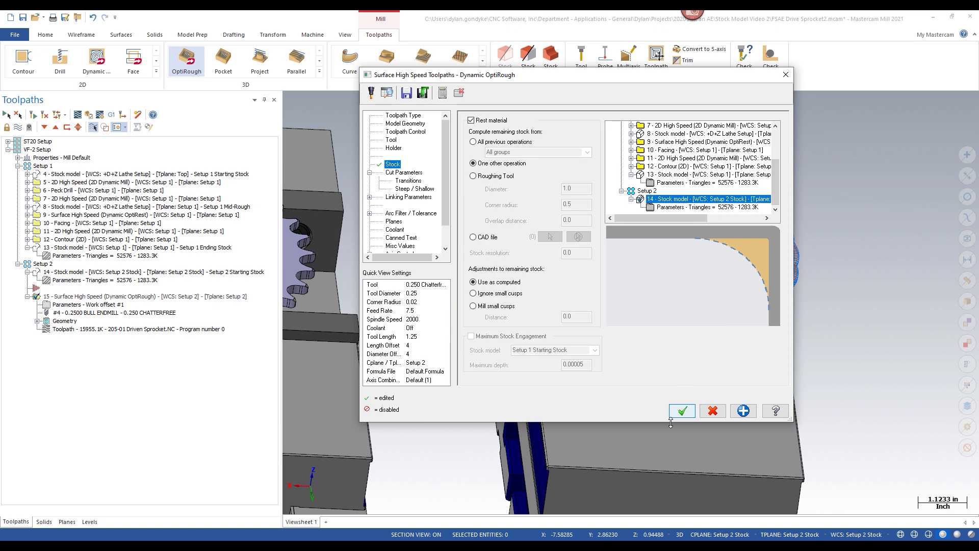
pyautogui.click(683, 411)
pyautogui.click(27, 297)
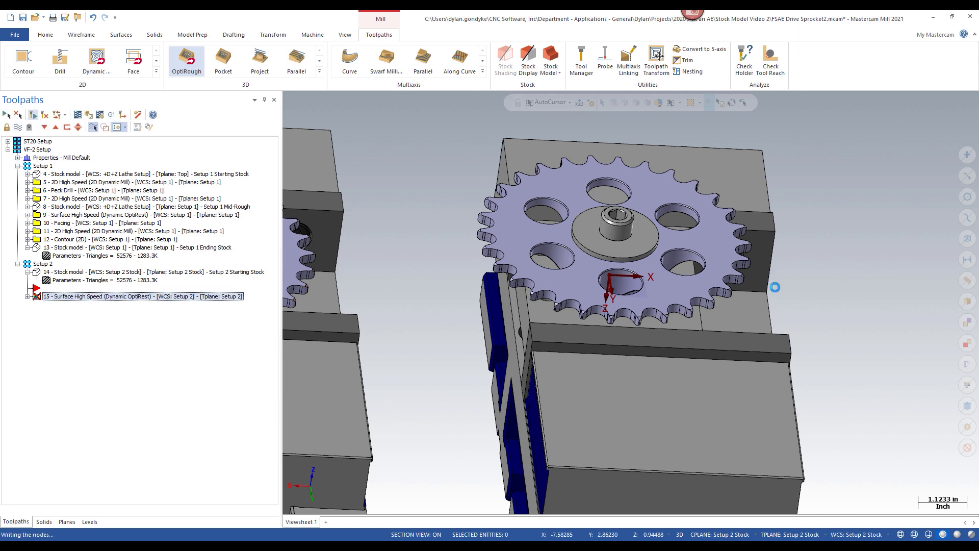
# Examine the regenerated OptiRest toolpath around the teeth and holes of the Setup 2 sprocket.
pyautogui.scroll(-1, 835, 253)
pyautogui.scroll(-2, 663, 253)
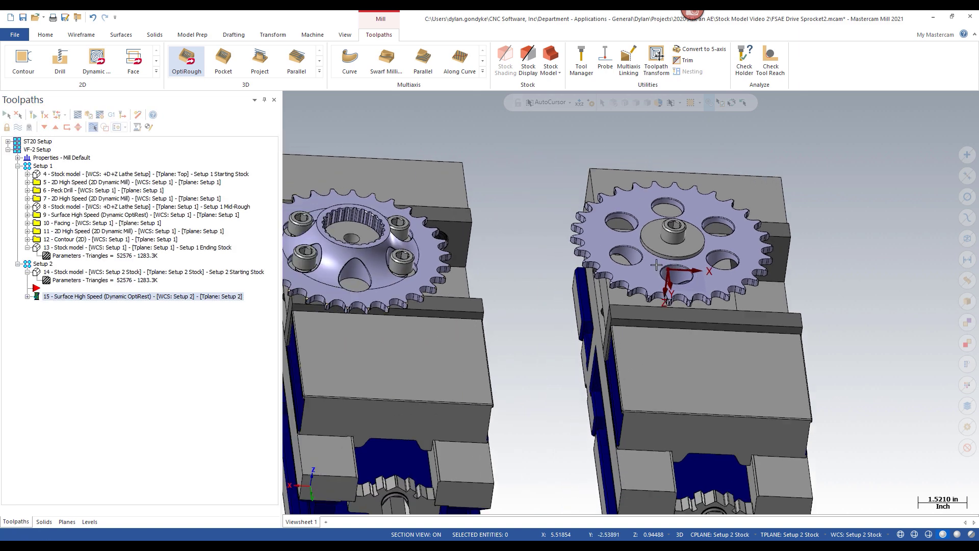
pyautogui.scroll(-1, 583, 237)
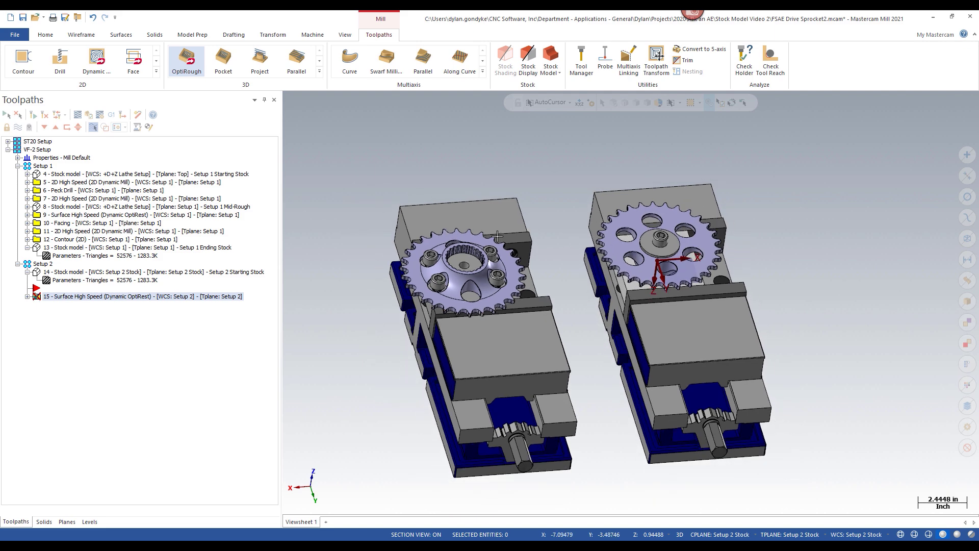
pyautogui.scroll(3, 515, 235)
pyautogui.moveTo(645, 286)
pyautogui.mouseDown(button='middle')
pyautogui.moveTo(622, 352)
pyautogui.moveTo(714, 291)
pyautogui.moveTo(658, 270)
pyautogui.moveTo(650, 293)
pyautogui.mouseUp(button='middle')
pyautogui.scroll(3, 740, 281)
pyautogui.scroll(2, 649, 292)
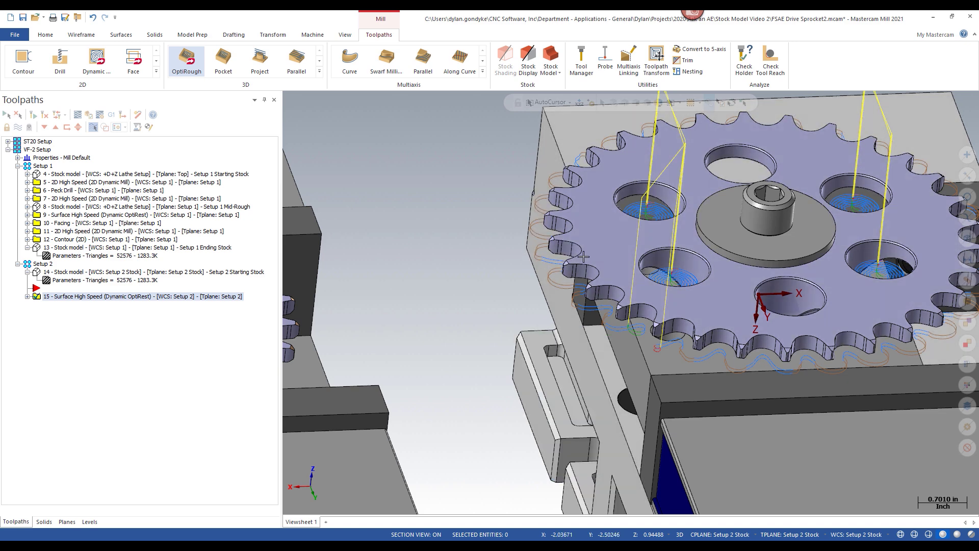
pyautogui.moveTo(576, 244); pyautogui.dragTo(577, 252, button='middle')
pyautogui.scroll(-2, 576, 250)
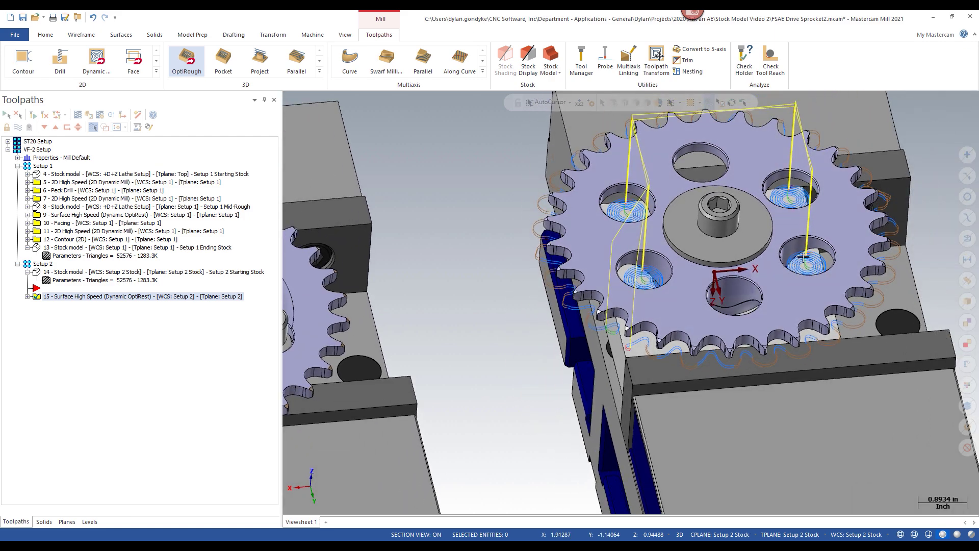
# Compare the Setup 2 Starting Stock model with the OptiRest toolpath at the holes, teeth and underside of the sprocket.
pyautogui.click(61, 273)
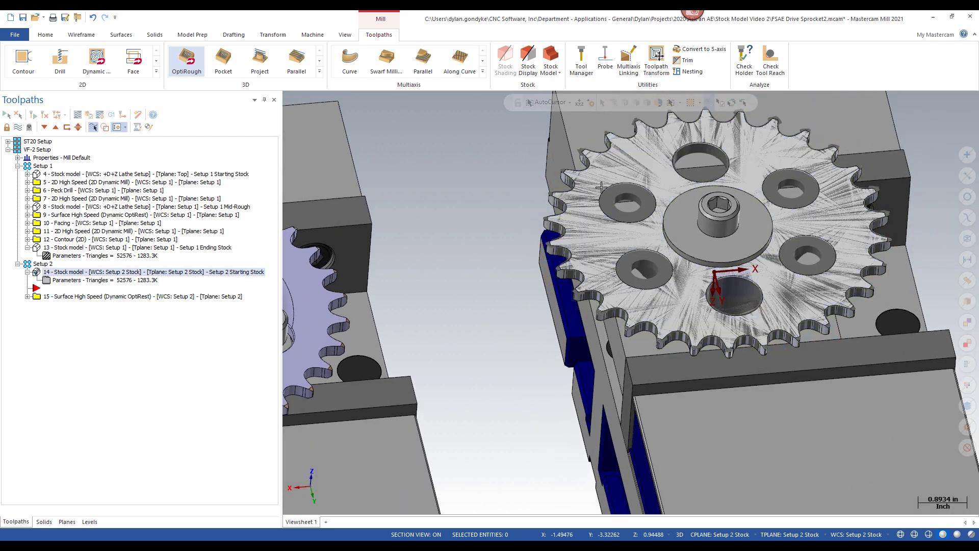
pyautogui.scroll(3, 610, 211)
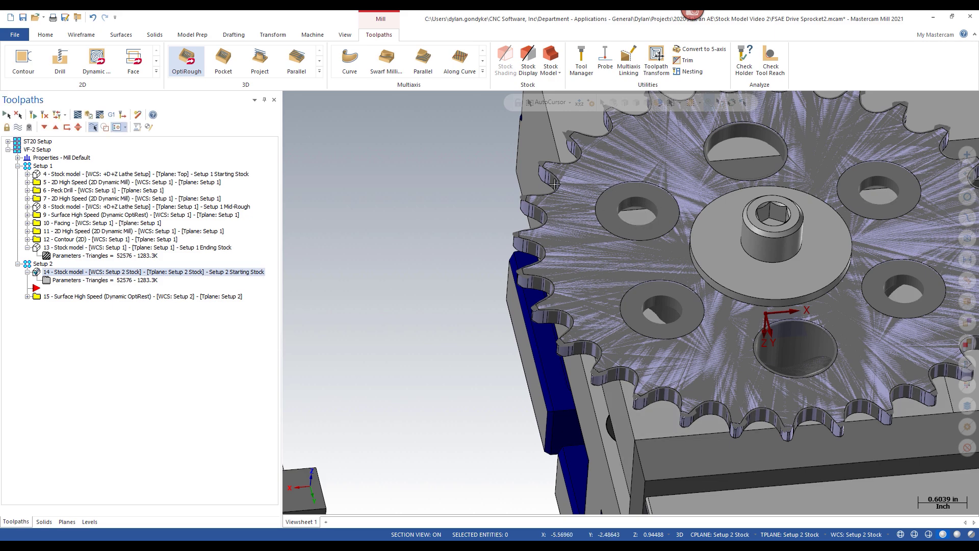
pyautogui.click(64, 297)
pyautogui.scroll(5, 637, 296)
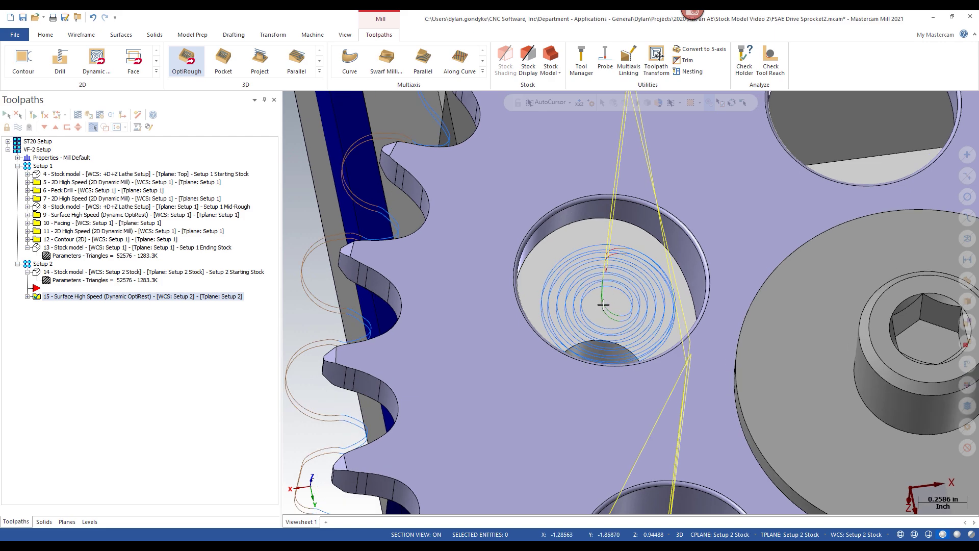
pyautogui.scroll(-6, 637, 296)
pyautogui.moveTo(588, 285); pyautogui.dragTo(612, 335, button='middle')
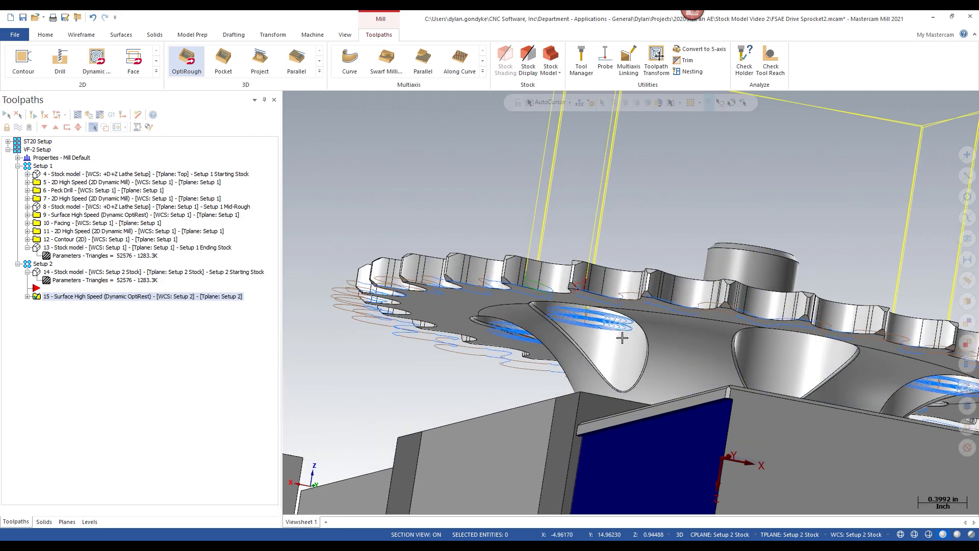
pyautogui.click(54, 271)
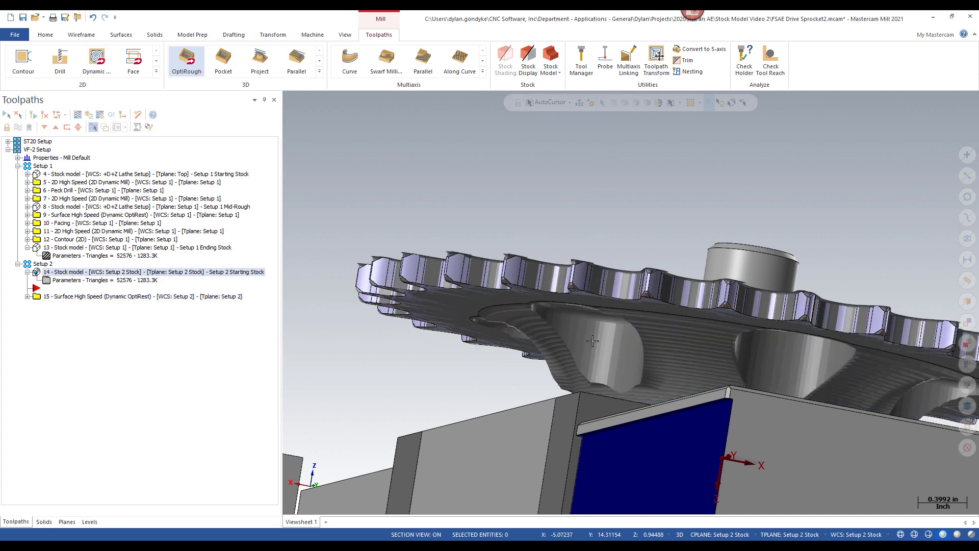
pyautogui.scroll(-4, 601, 223)
pyautogui.moveTo(606, 208); pyautogui.dragTo(623, 245, button='middle')
pyautogui.scroll(-1, 633, 235)
pyautogui.scroll(-1, 633, 235)
# Collapse the Setup 2 Starting Stock operation and move the insert point below the OptiRest toolpath.
pyautogui.click(27, 272)
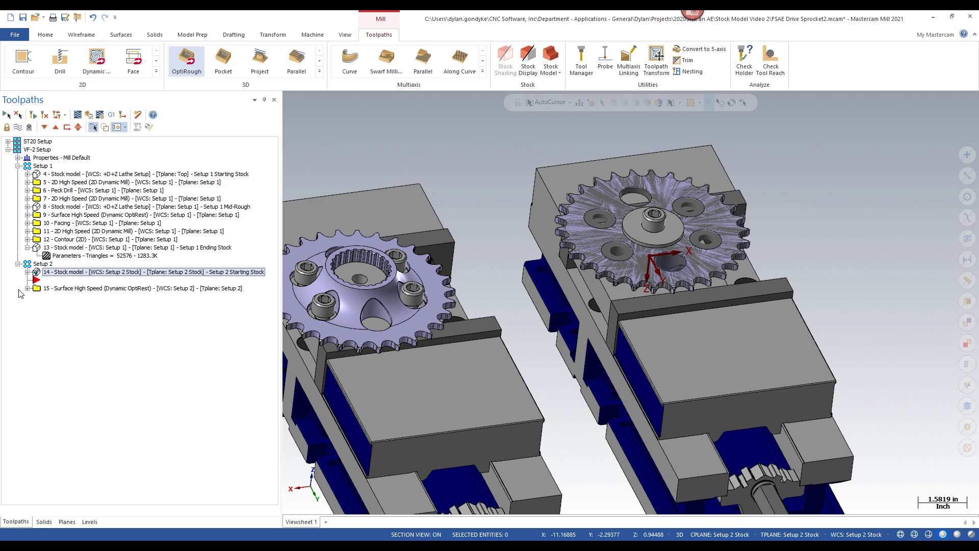
pyautogui.moveTo(36, 280); pyautogui.dragTo(56, 288)
pyautogui.scroll(-3, 899, 259)
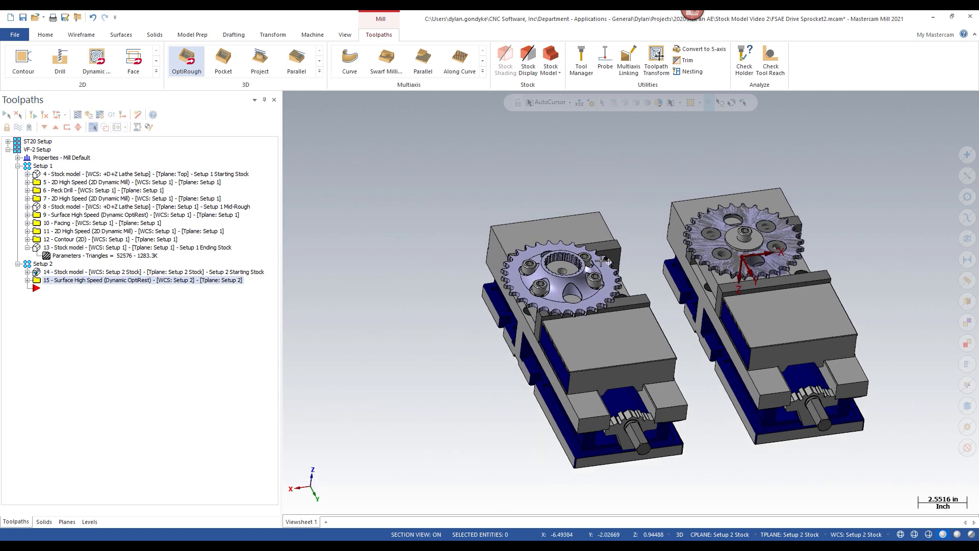
pyautogui.moveTo(594, 263); pyautogui.dragTo(601, 273, button='middle')
pyautogui.scroll(4, 601, 274)
pyautogui.scroll(-3, 518, 268)
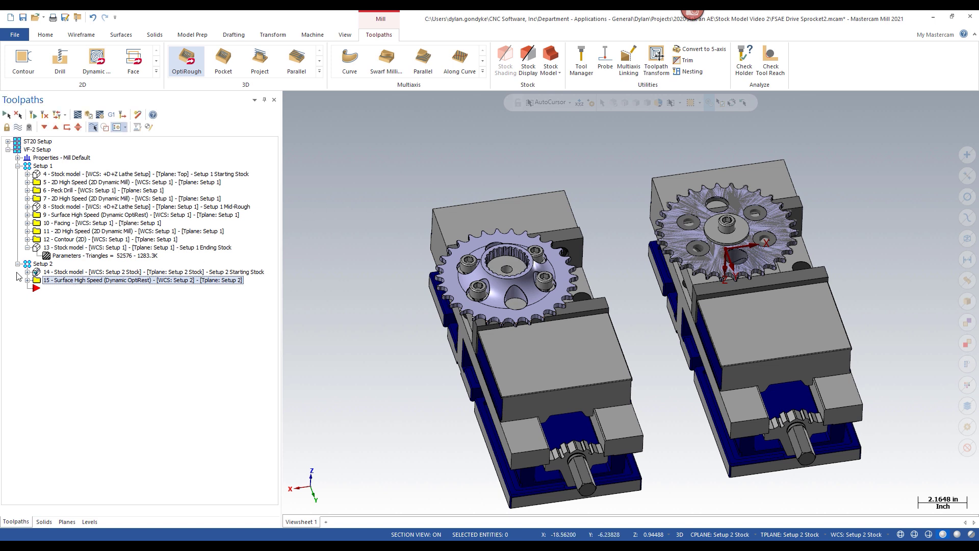
# Show the ST20 Setup operations with Setup 2 collapsed, and hide the Setup 2 Part, Setup 1 Fixture and Setup 2 Fixture levels.
pyautogui.click(17, 264)
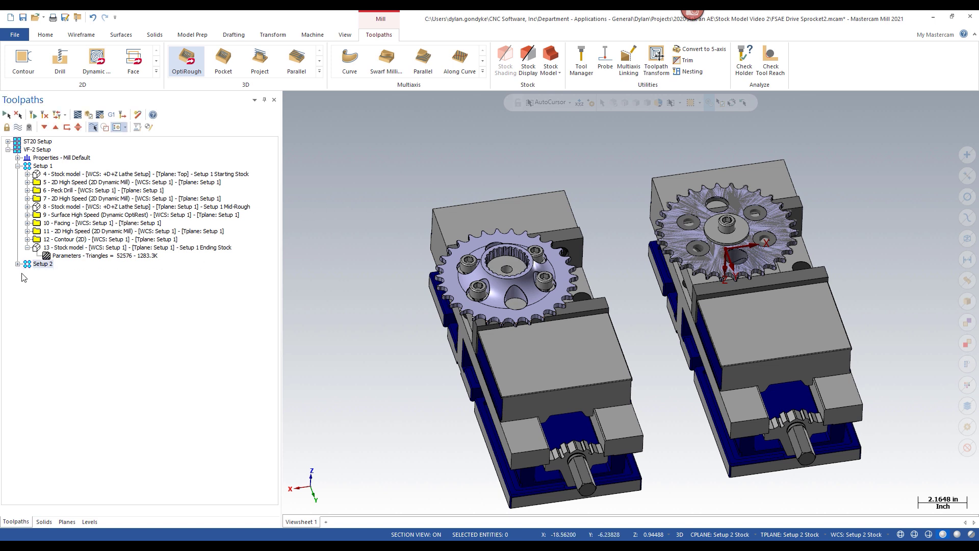
pyautogui.click(8, 142)
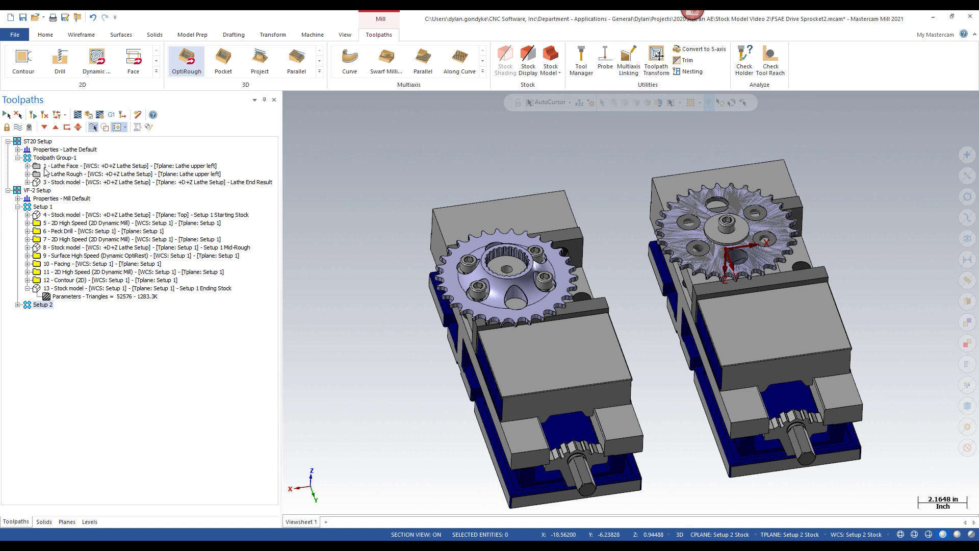
pyautogui.click(89, 522)
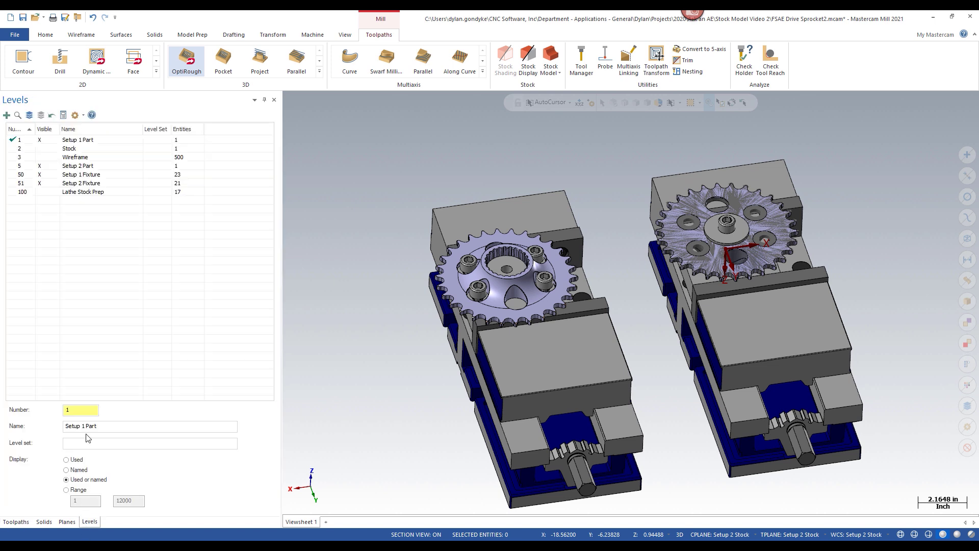
pyautogui.click(40, 166)
pyautogui.click(40, 175)
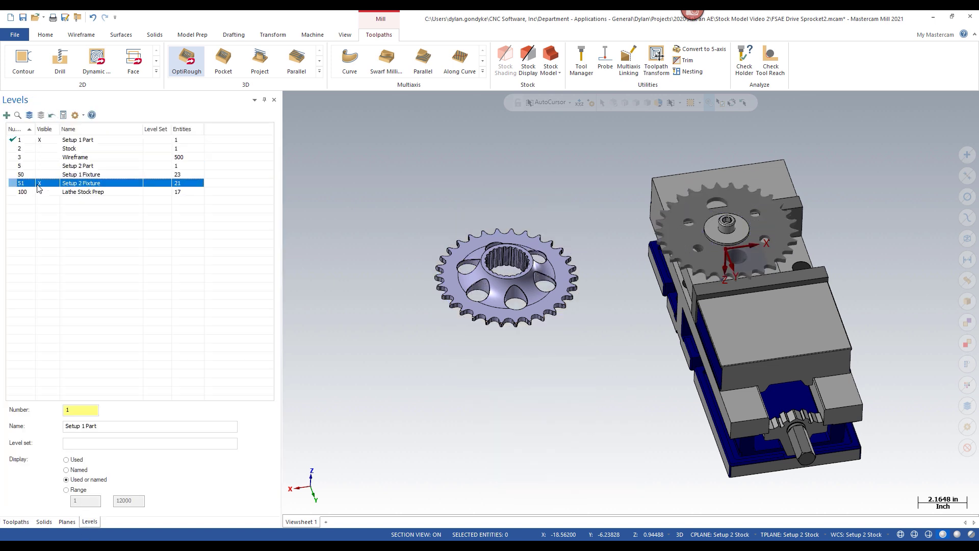
pyautogui.click(40, 183)
pyautogui.click(16, 522)
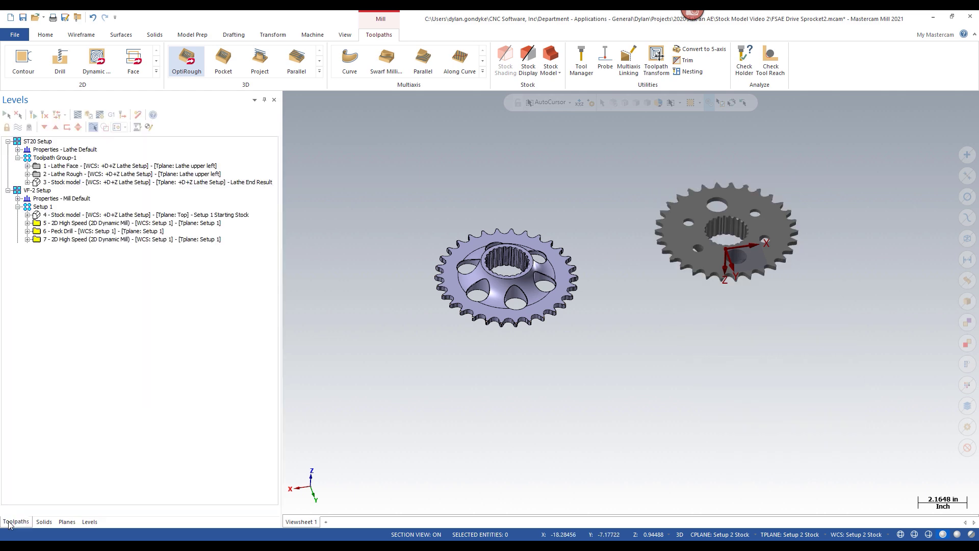
# Turn on stock display and shading for the ST20 lathe setup and move the insert point directly under Toolpath Group-1.
pyautogui.click(55, 150)
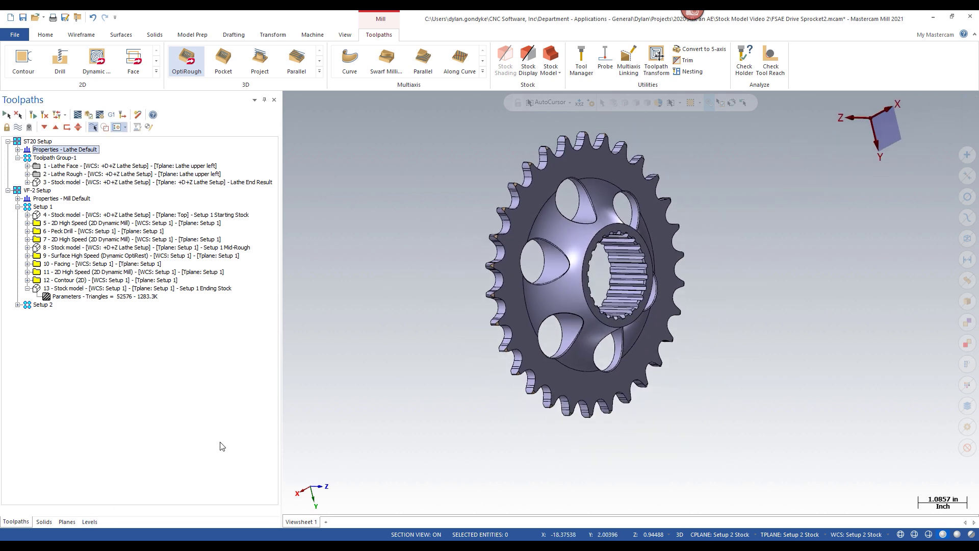
pyautogui.click(524, 60)
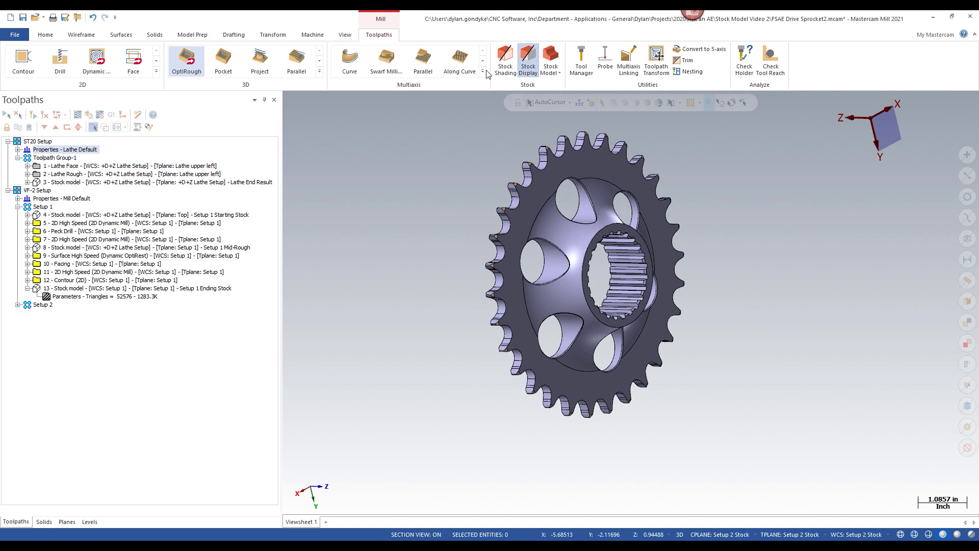
pyautogui.click(61, 158)
pyautogui.click(61, 128)
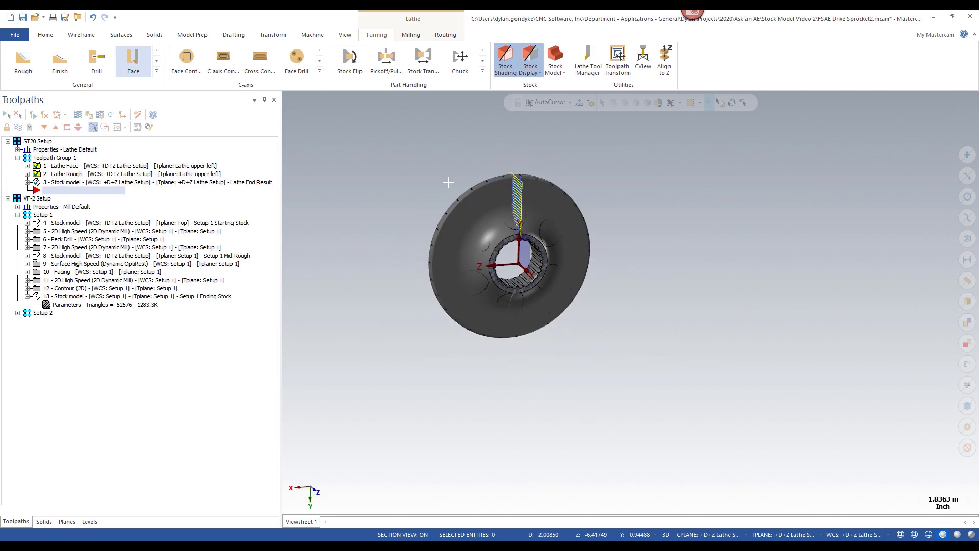
pyautogui.moveTo(33, 193); pyautogui.dragTo(54, 158)
# Examine the lathe face and rough toolpaths against the displayed stock boundary and the turned stock model.
pyautogui.scroll(2, 464, 209)
pyautogui.scroll(1, 464, 209)
pyautogui.scroll(4, 515, 204)
pyautogui.moveTo(545, 204); pyautogui.dragTo(635, 206, button='middle')
pyautogui.scroll(3, 634, 201)
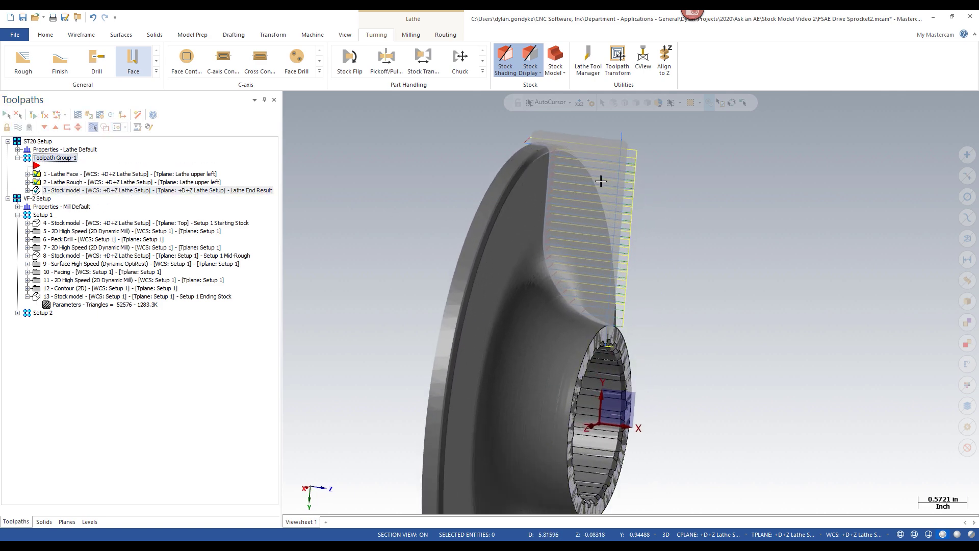
pyautogui.scroll(-2, 593, 153)
pyautogui.scroll(-3, 522, 158)
pyautogui.moveTo(518, 155); pyautogui.dragTo(575, 181, button='middle')
pyautogui.scroll(3, 593, 204)
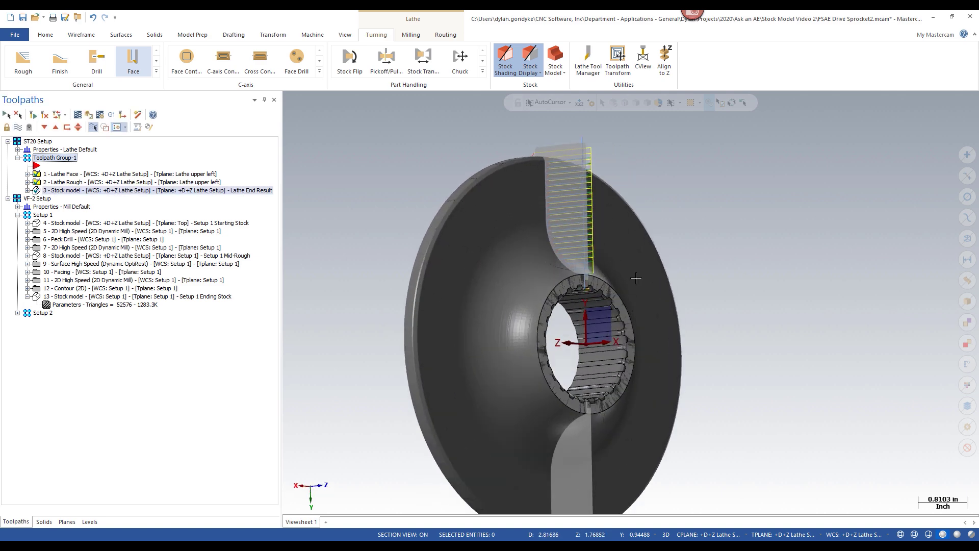
pyautogui.moveTo(645, 315)
pyautogui.mouseDown(button='middle')
pyautogui.moveTo(509, 324)
pyautogui.moveTo(505, 253)
pyautogui.moveTo(581, 252)
pyautogui.moveTo(504, 230)
pyautogui.moveTo(539, 242)
pyautogui.mouseUp(button='middle')
pyautogui.scroll(-6, 548, 307)
pyautogui.scroll(3, 586, 195)
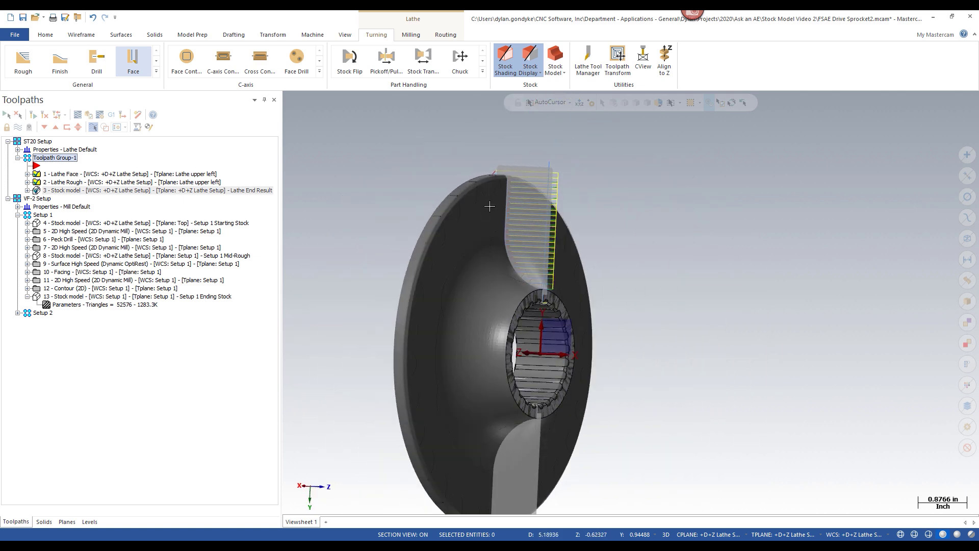
pyautogui.moveTo(458, 197)
pyautogui.mouseDown(button='middle')
pyautogui.moveTo(472, 166)
pyautogui.moveTo(446, 186)
pyautogui.mouseUp(button='middle')
# Show the Lathe Face, Lathe Rough and Lathe End Result operations one at a time.
pyautogui.click(77, 174)
pyautogui.click(77, 182)
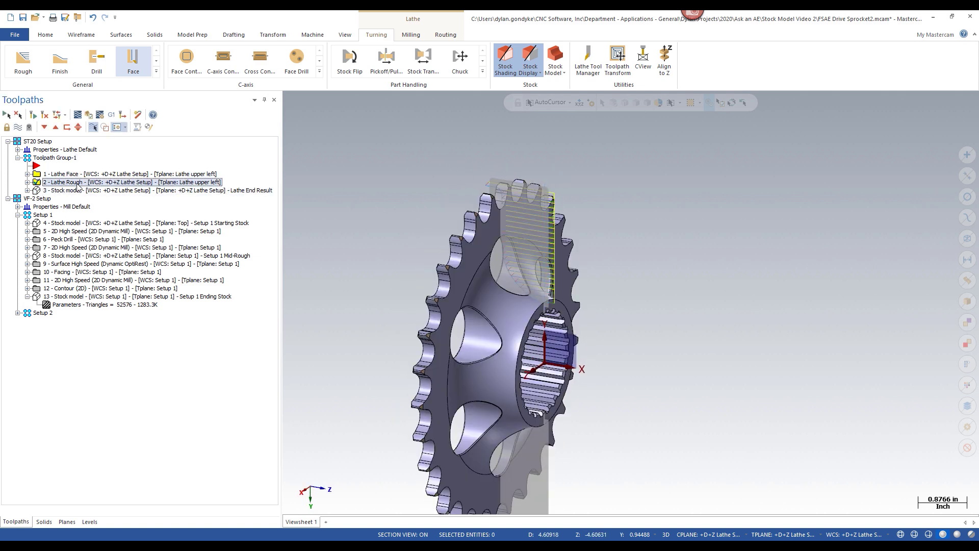
pyautogui.click(62, 191)
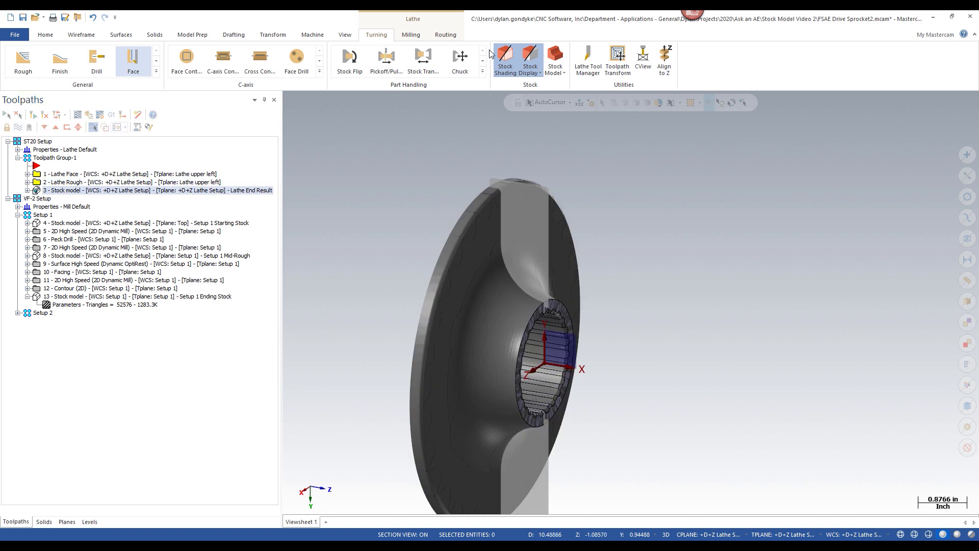
# Turn off the stock display and examine the turned profile and bore of the Lathe End Result stock model.
pyautogui.scroll(-2, 586, 229)
pyautogui.moveTo(586, 229); pyautogui.dragTo(638, 247, button='middle')
pyautogui.scroll(-1, 639, 246)
pyautogui.moveTo(566, 250); pyautogui.dragTo(509, 230, button='middle')
pyautogui.scroll(1, 543, 249)
pyautogui.scroll(1, 543, 249)
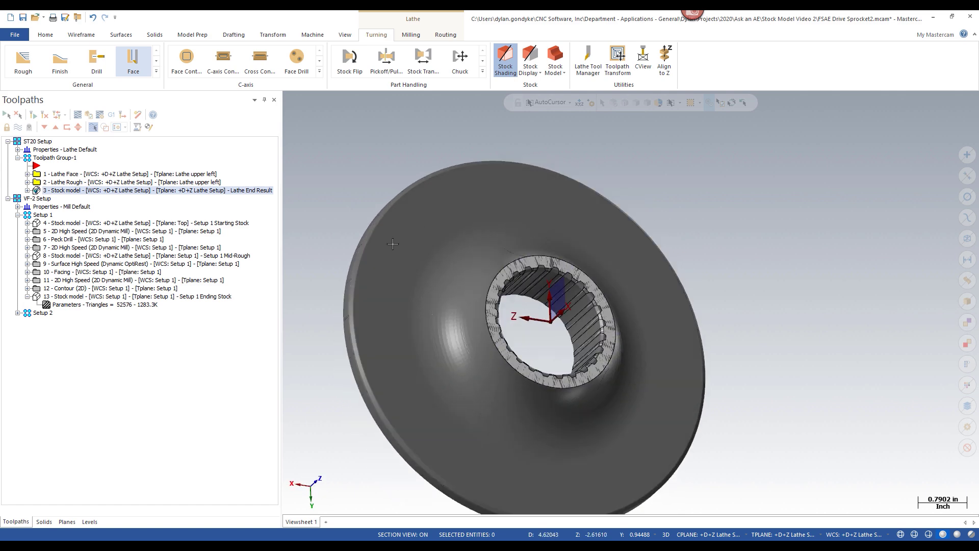
pyautogui.scroll(-5, 417, 393)
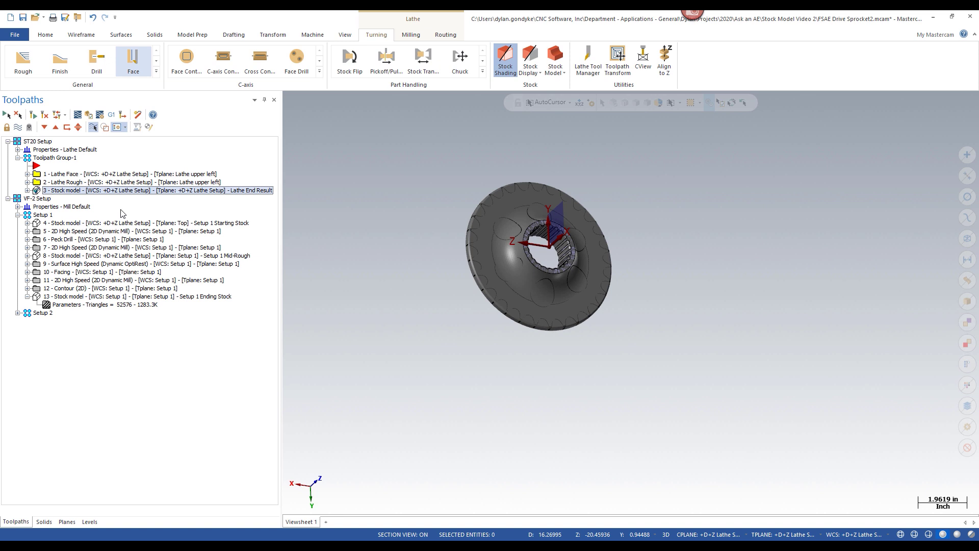
pyautogui.scroll(5, 546, 228)
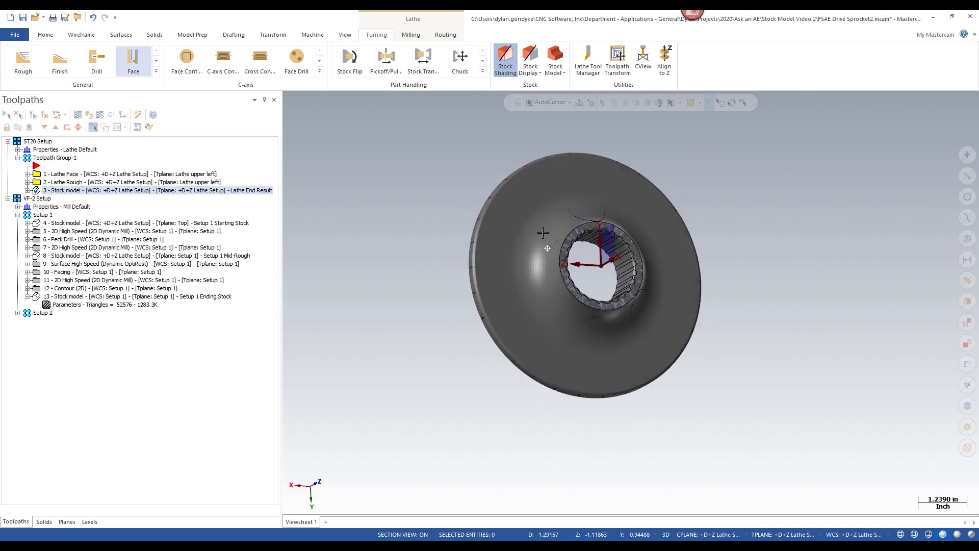
pyautogui.moveTo(546, 228)
pyautogui.mouseDown(button='middle')
pyautogui.moveTo(546, 207)
pyautogui.moveTo(546, 222)
pyautogui.mouseUp(button='middle')
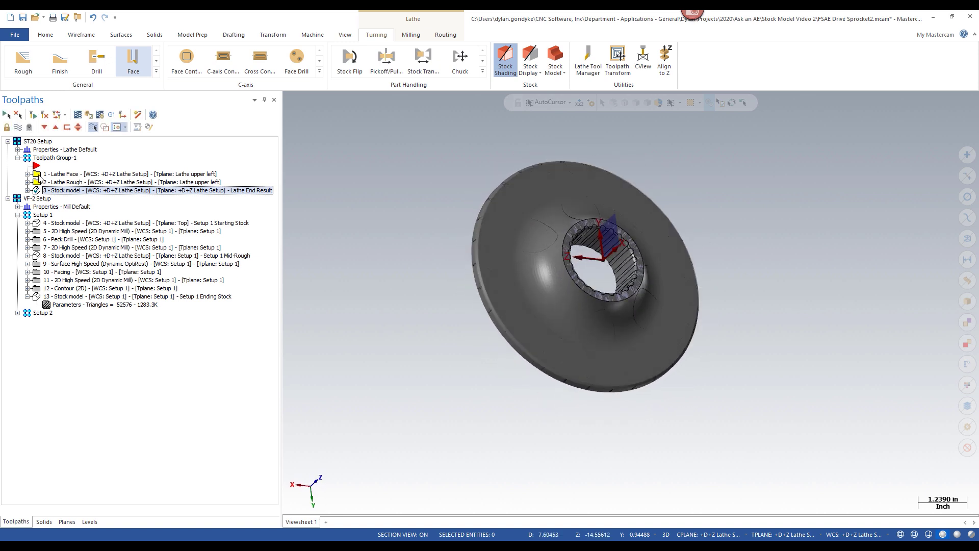
# Move the insert point directly under Setup 1, then show the Setup 1 Starting Stock model and expand its entry.
pyautogui.moveTo(37, 166); pyautogui.dragTo(35, 217)
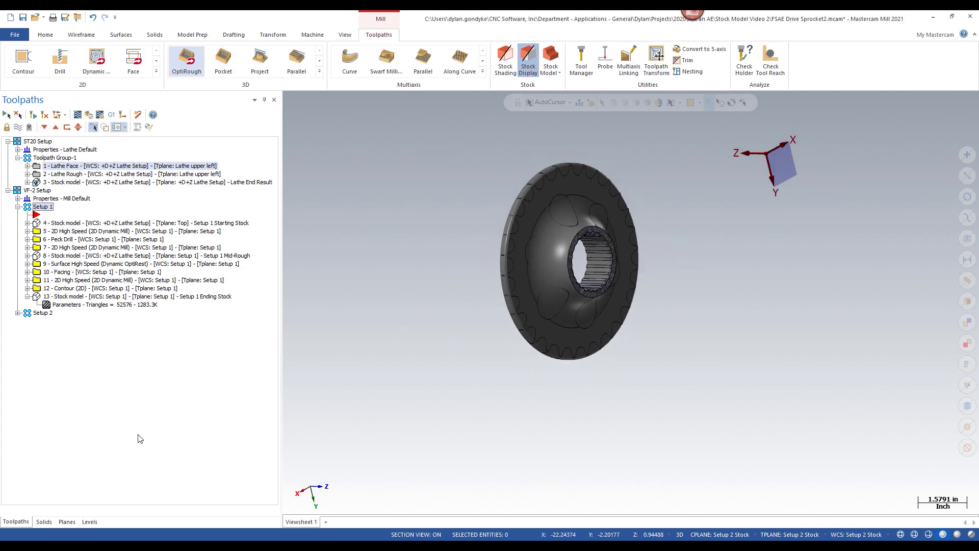
pyautogui.click(53, 224)
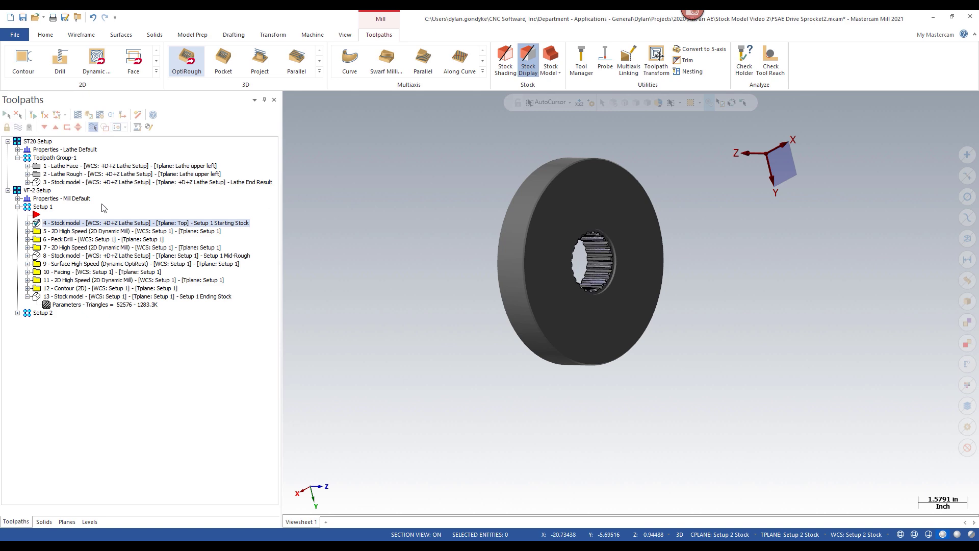
pyautogui.click(28, 223)
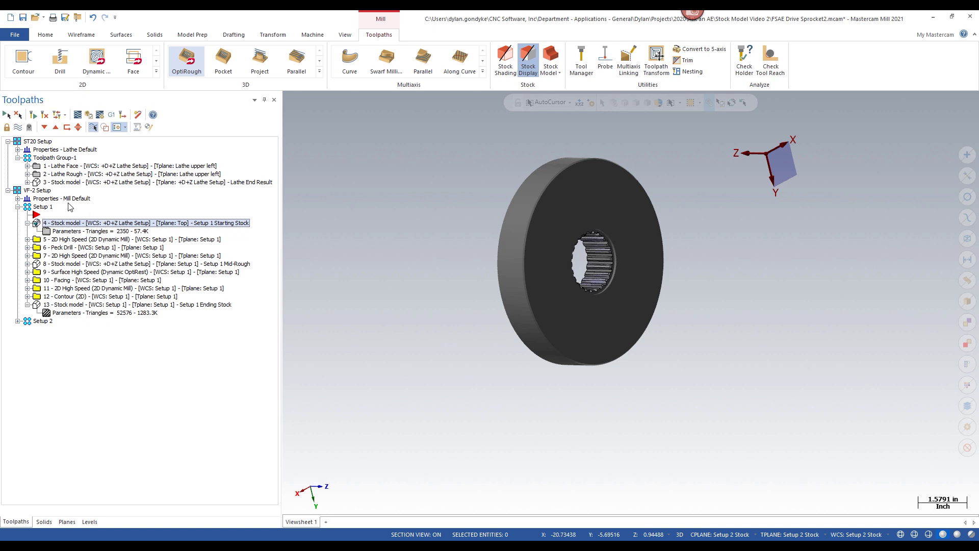
# Define the Setup 1 Starting Stock's initial shape from the Lathe End Result stock model.
pyautogui.click(75, 232)
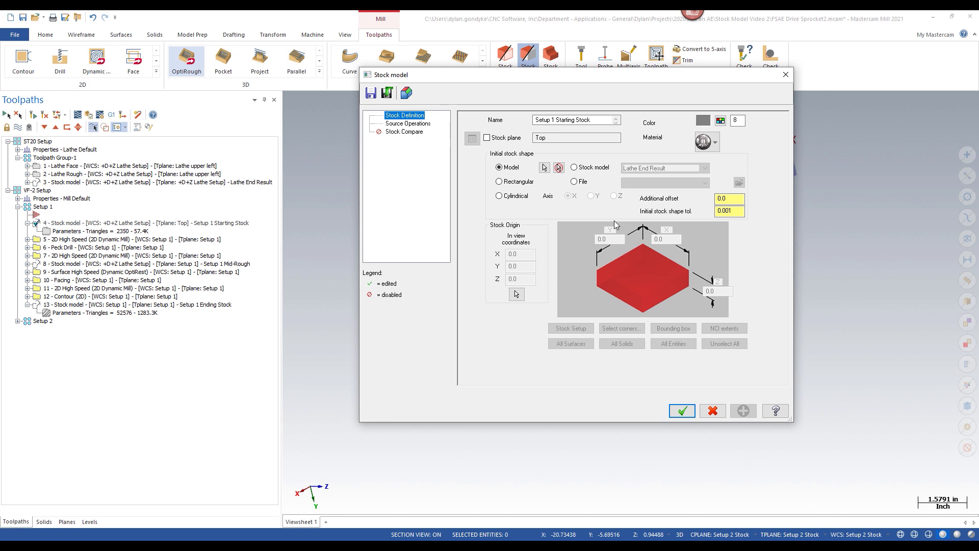
pyautogui.click(591, 169)
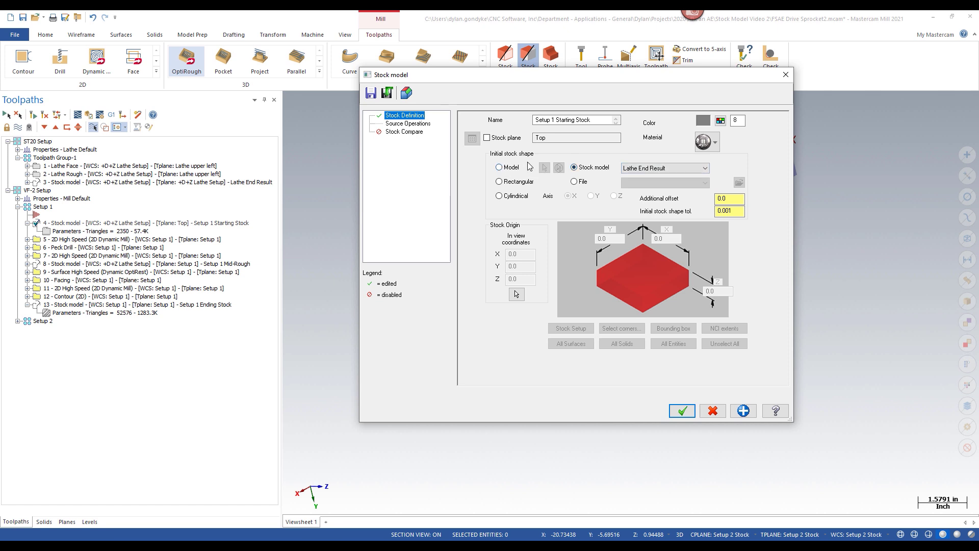
pyautogui.click(628, 168)
pyautogui.click(632, 168)
# Assign +D+Z Lathe Setup as the stock plane of the Setup 1 Starting Stock and accept the stock model settings.
pyautogui.moveTo(500, 82); pyautogui.dragTo(170, 105)
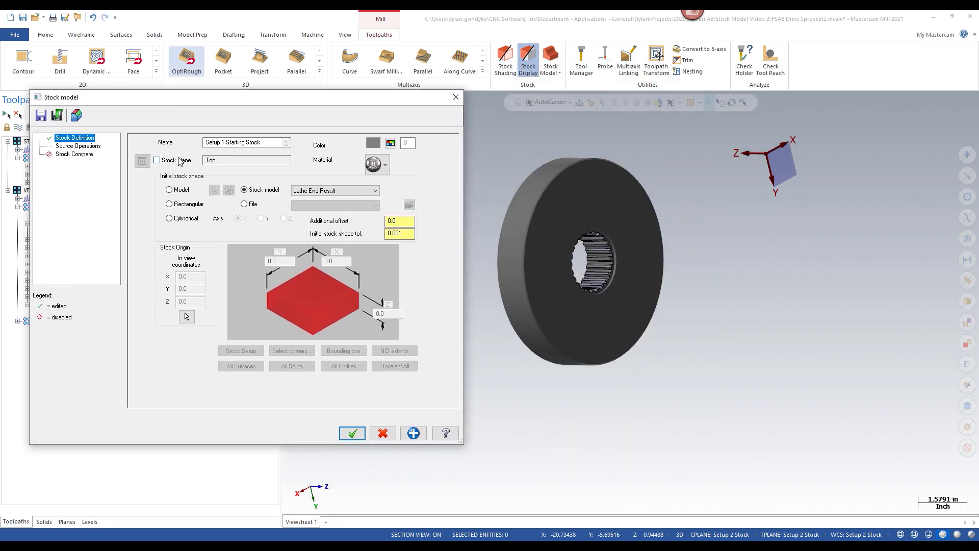
pyautogui.click(157, 160)
pyautogui.click(142, 160)
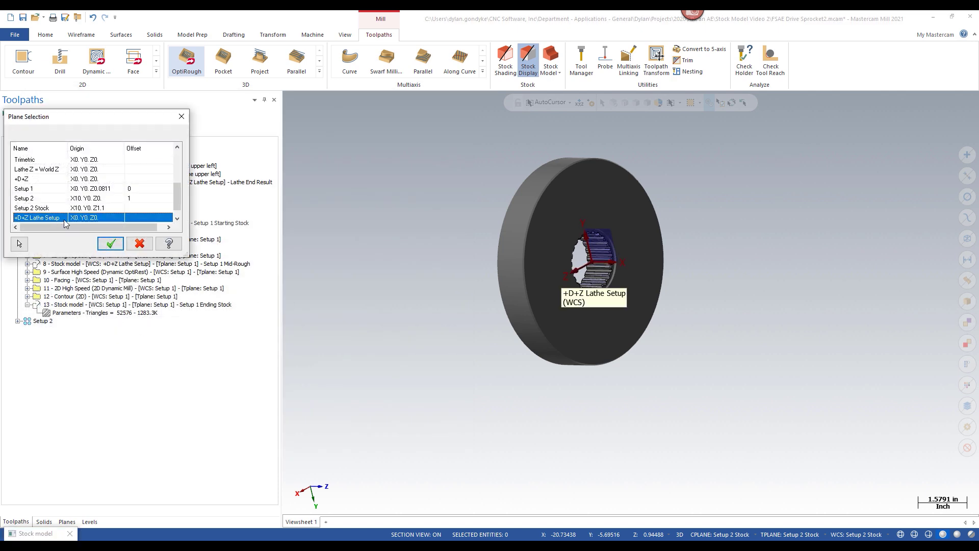
pyautogui.click(111, 243)
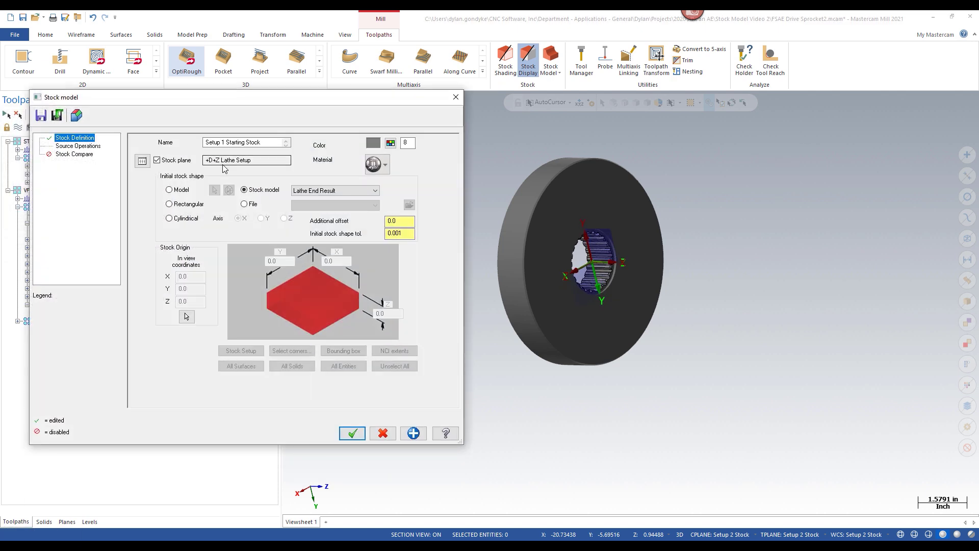
pyautogui.moveTo(200, 103); pyautogui.dragTo(233, 134)
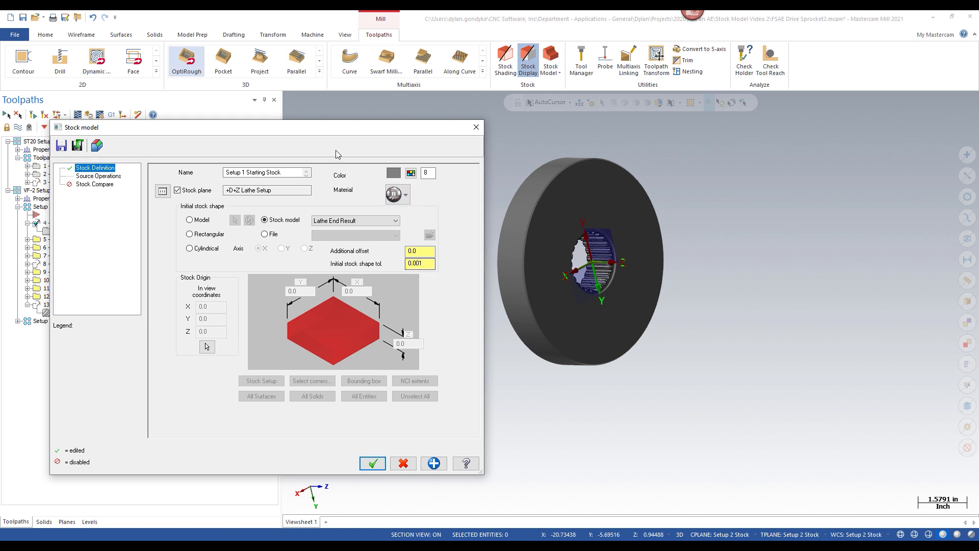
pyautogui.moveTo(341, 130); pyautogui.dragTo(347, 80)
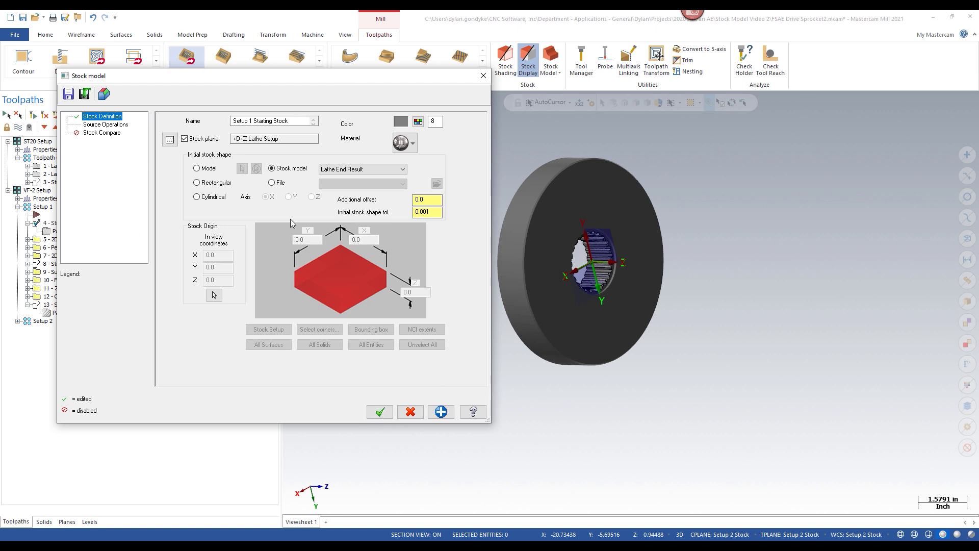
pyautogui.click(381, 413)
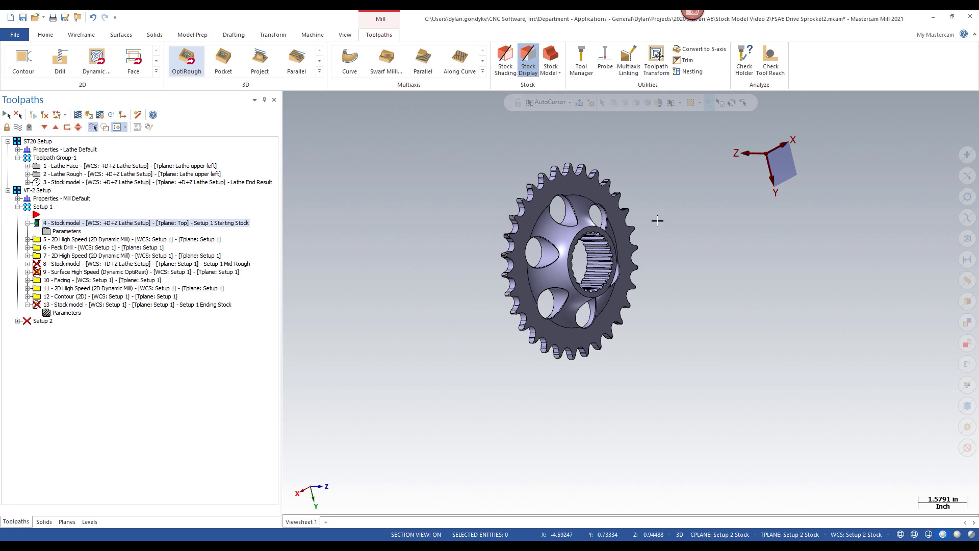
# Examine the turned face and splined bore of the recalculated Setup 1 Starting Stock model.
pyautogui.moveTo(658, 203); pyautogui.dragTo(592, 221, button='middle')
pyautogui.scroll(3, 592, 221)
pyautogui.scroll(-1, 599, 300)
pyautogui.scroll(2, 599, 299)
pyautogui.moveTo(598, 300)
pyautogui.mouseDown(button='middle')
pyautogui.moveTo(552, 292)
pyautogui.moveTo(608, 292)
pyautogui.moveTo(590, 293)
pyautogui.moveTo(599, 317)
pyautogui.mouseUp(button='middle')
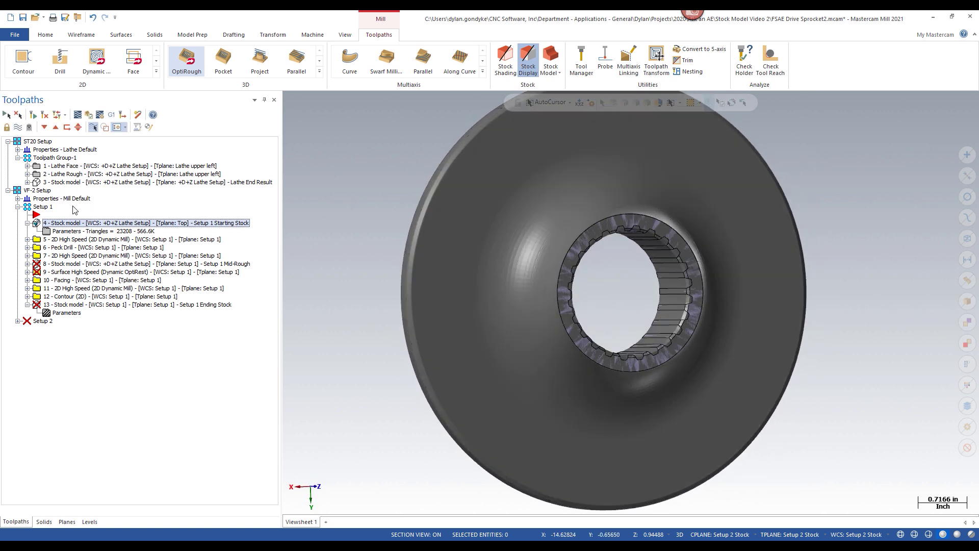
pyautogui.scroll(-4, 533, 157)
pyautogui.moveTo(492, 276)
pyautogui.mouseDown(button='middle')
pyautogui.moveTo(519, 277)
pyautogui.moveTo(510, 279)
pyautogui.mouseUp(button='middle')
pyautogui.click(76, 224)
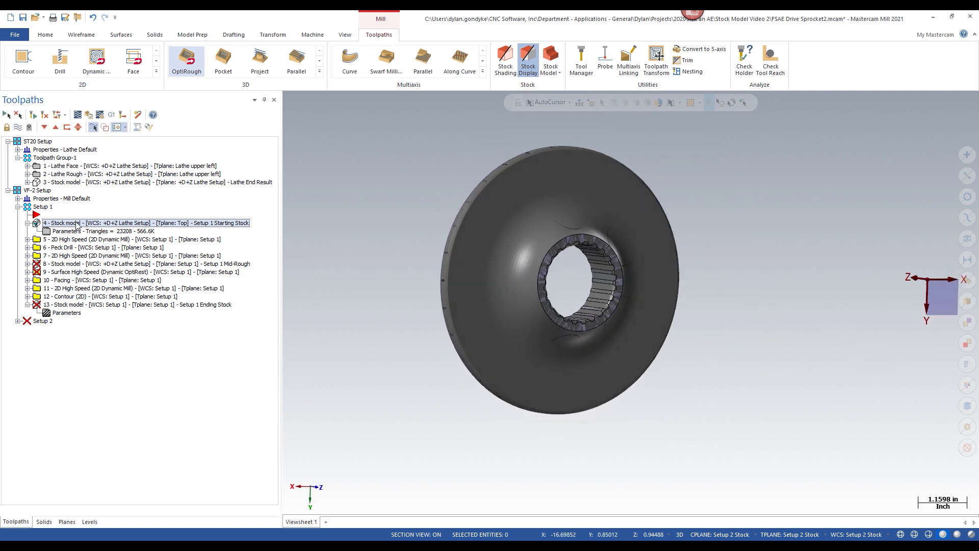
# Show the Lathe Rough operation and examine its toolpath against the sprocket's profile.
pyautogui.click(57, 174)
pyautogui.moveTo(574, 189); pyautogui.dragTo(641, 189, button='middle')
pyautogui.scroll(4, 610, 160)
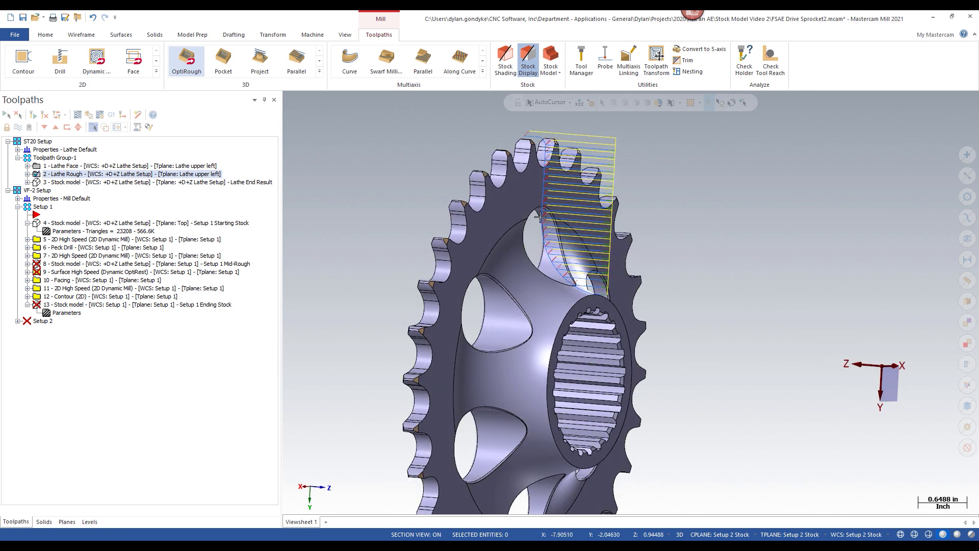
pyautogui.scroll(-3, 438, 219)
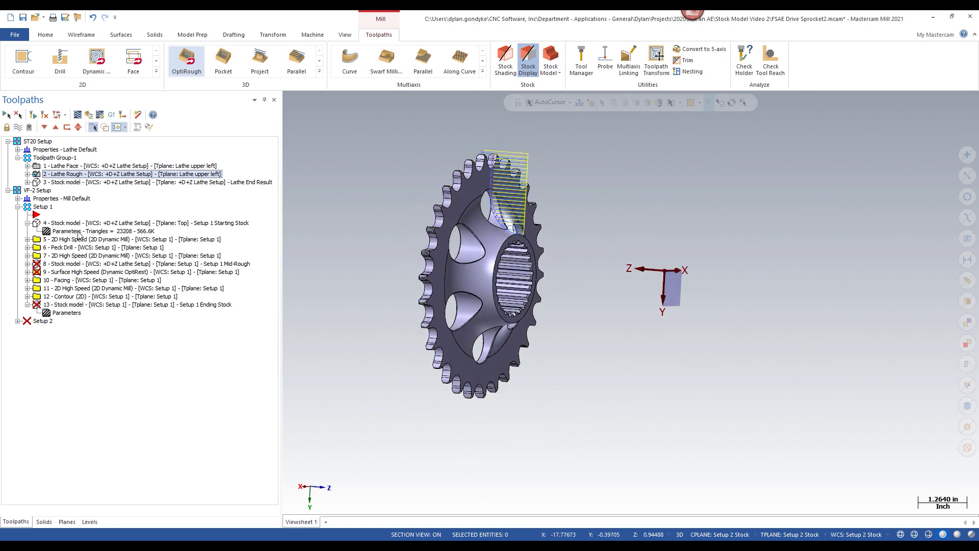
# Display the Setup 1 Starting Stock again and examine it from several angles around the hub and rim.
pyautogui.click(88, 225)
pyautogui.moveTo(509, 189); pyautogui.dragTo(532, 199, button='middle')
pyautogui.scroll(1, 532, 198)
pyautogui.scroll(-1, 692, 232)
pyautogui.scroll(2, 419, 260)
pyautogui.moveTo(467, 234); pyautogui.dragTo(465, 202, button='middle')
pyautogui.scroll(-1, 485, 222)
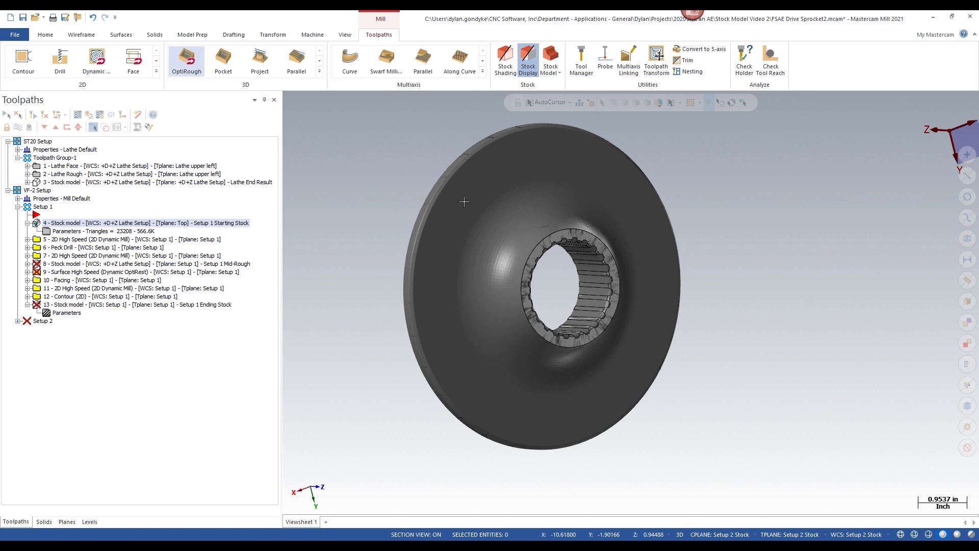
pyautogui.scroll(-3, 416, 250)
pyautogui.moveTo(447, 240); pyautogui.dragTo(358, 252, button='middle')
pyautogui.scroll(1, 358, 252)
# Assign +D+Z Lathe Setup as the stock plane of the Setup 1 Mid-Rough stock model and accept the settings.
pyautogui.click(82, 265)
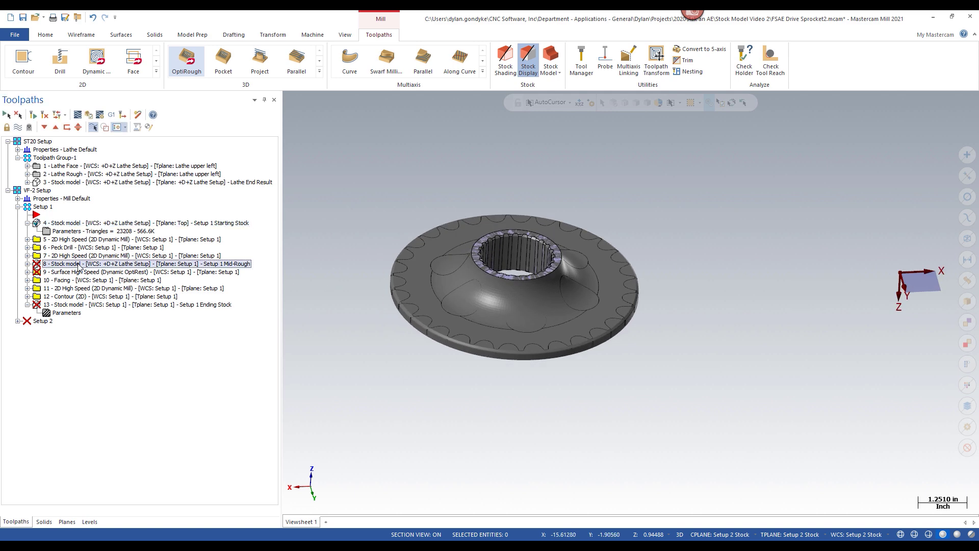
pyautogui.click(27, 264)
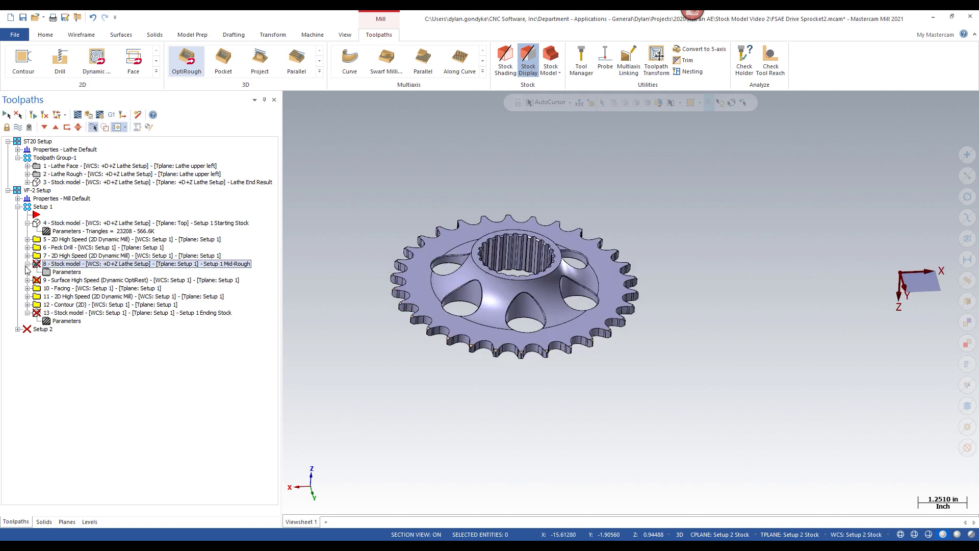
pyautogui.doubleClick(60, 273)
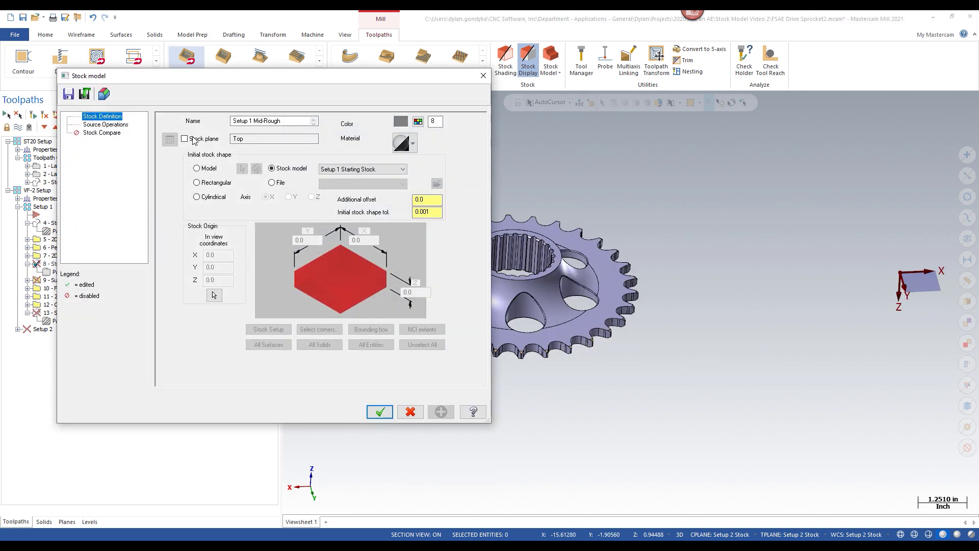
pyautogui.click(194, 141)
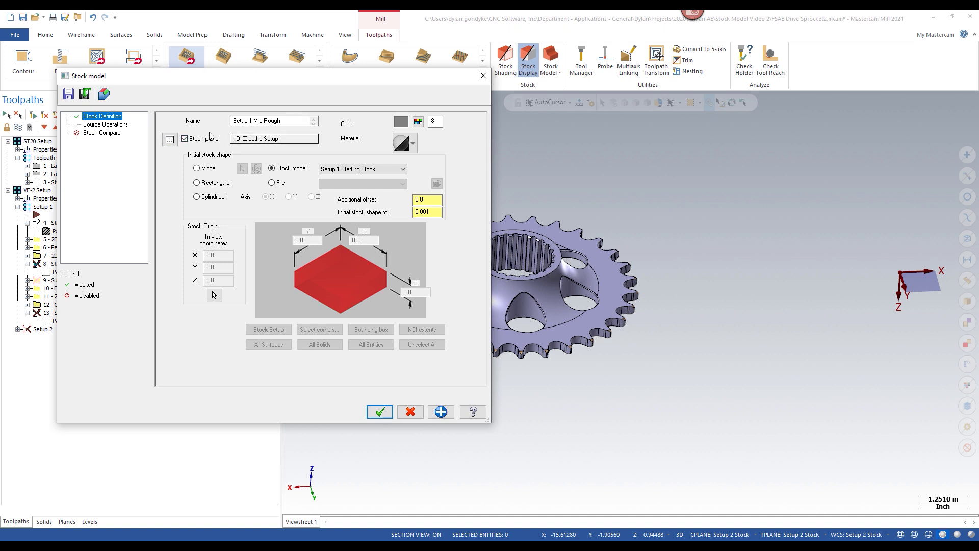
pyautogui.moveTo(230, 80); pyautogui.dragTo(424, 76)
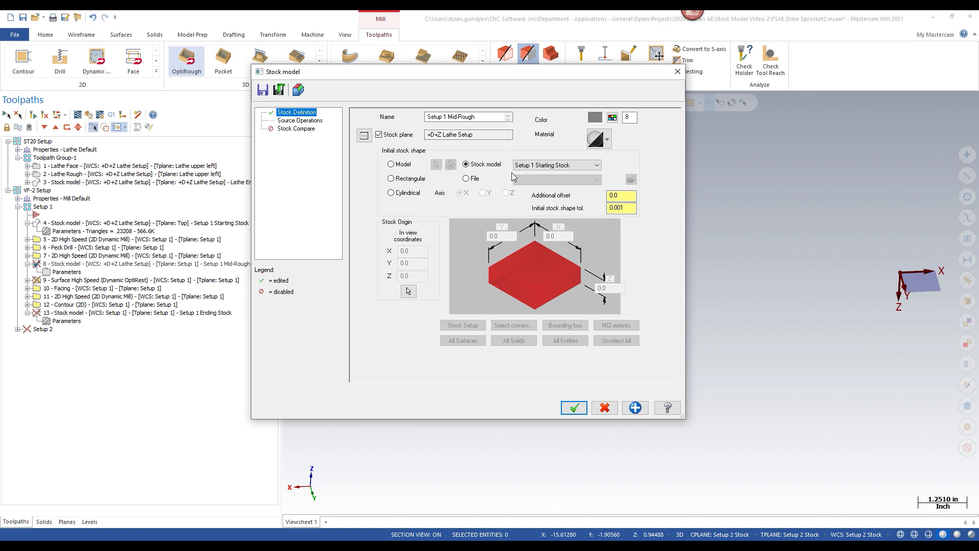
pyautogui.click(458, 135)
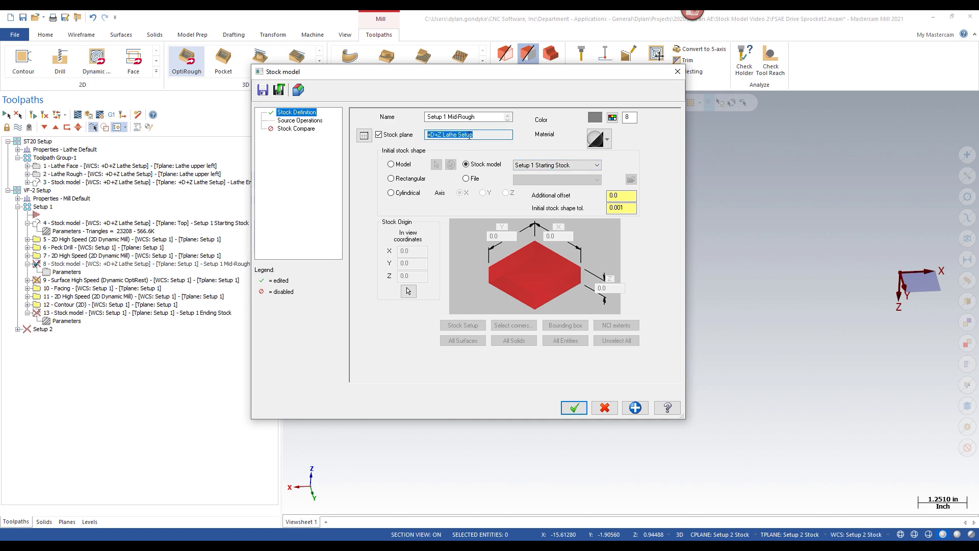
pyautogui.click(574, 407)
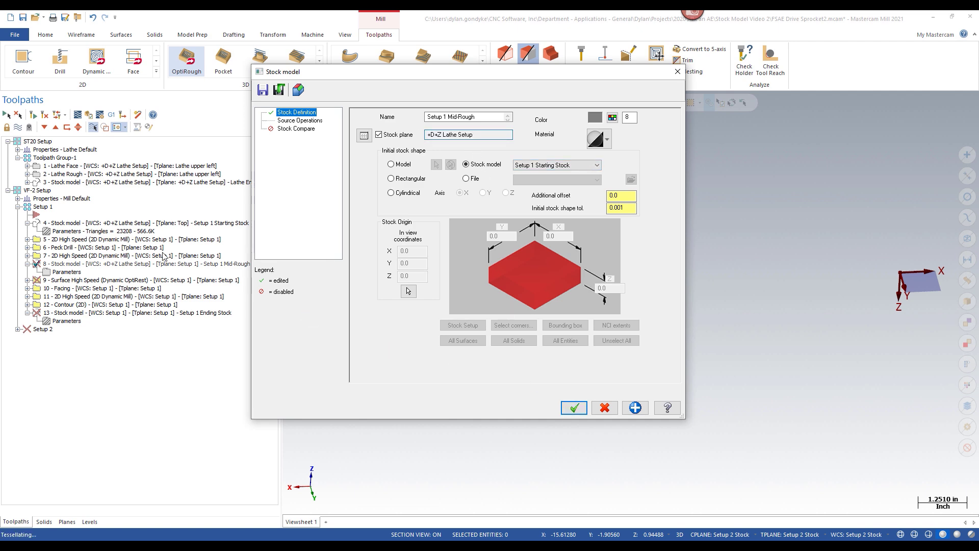
# Regenerate the Setup 1 Mid-Rough stock model and the Dynamic OptiRest toolpath, and collapse the Mid-Rough entry.
pyautogui.click(32, 114)
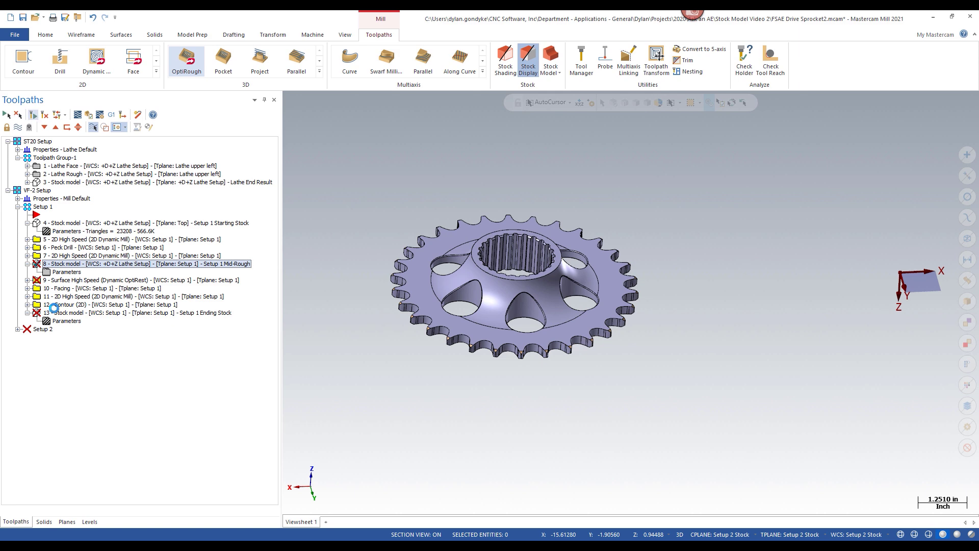
pyautogui.click(69, 280)
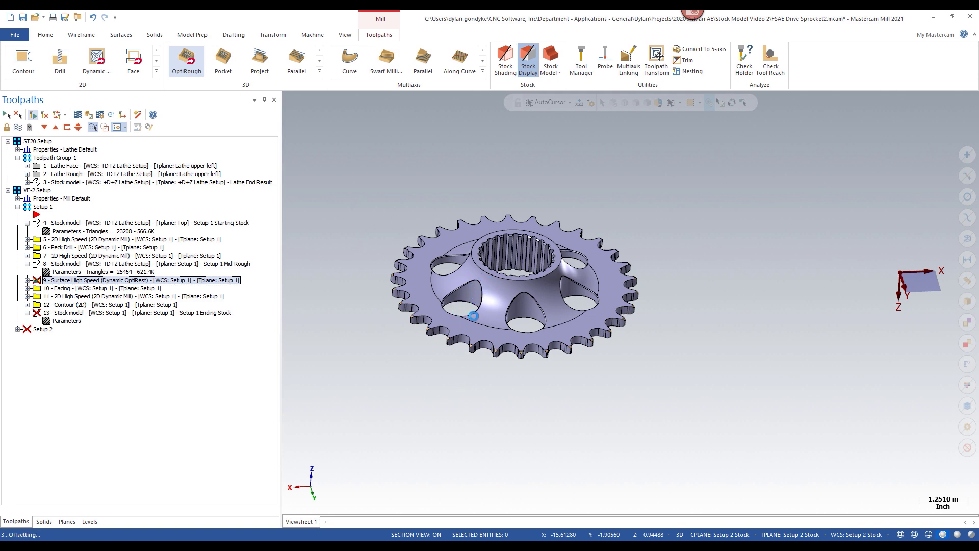
pyautogui.scroll(-3, 470, 310)
pyautogui.scroll(2, 518, 310)
pyautogui.moveTo(518, 310); pyautogui.dragTo(530, 321, button='middle')
pyautogui.scroll(-2, 535, 322)
pyautogui.scroll(1, 649, 350)
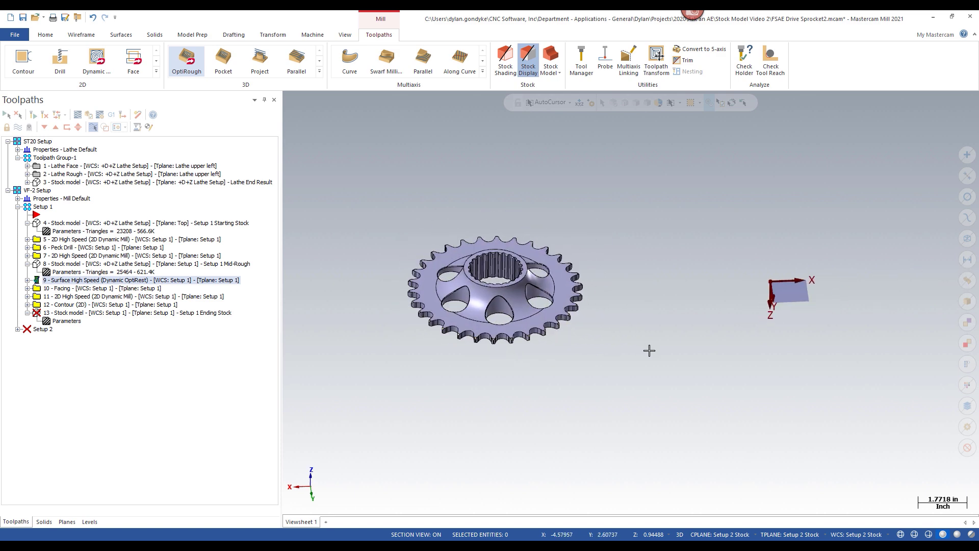
pyautogui.click(27, 264)
pyautogui.scroll(1, 384, 269)
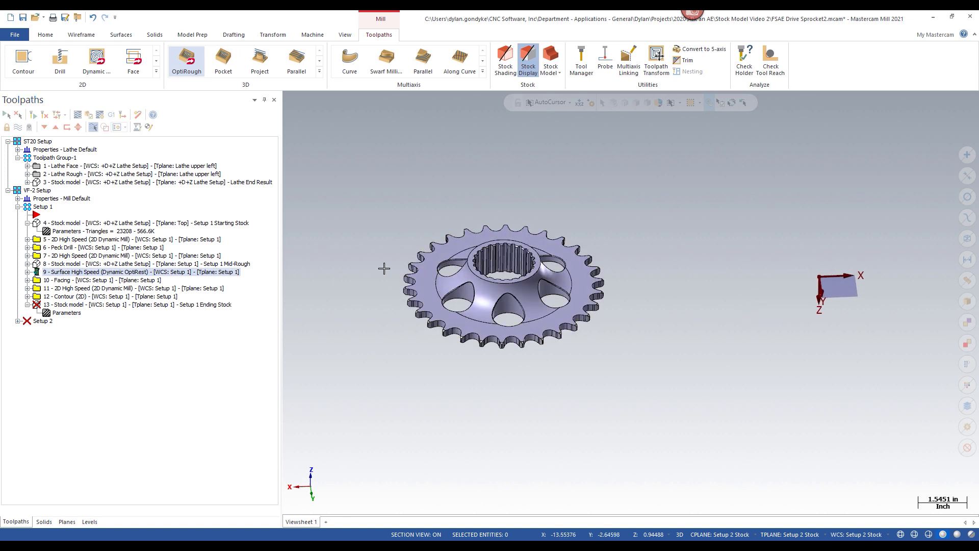
# Select the Setup 1 Ending Stock and check the OptiRest calculation progress in the Multi-Threading Manager, placed clear of the part.
pyautogui.click(68, 305)
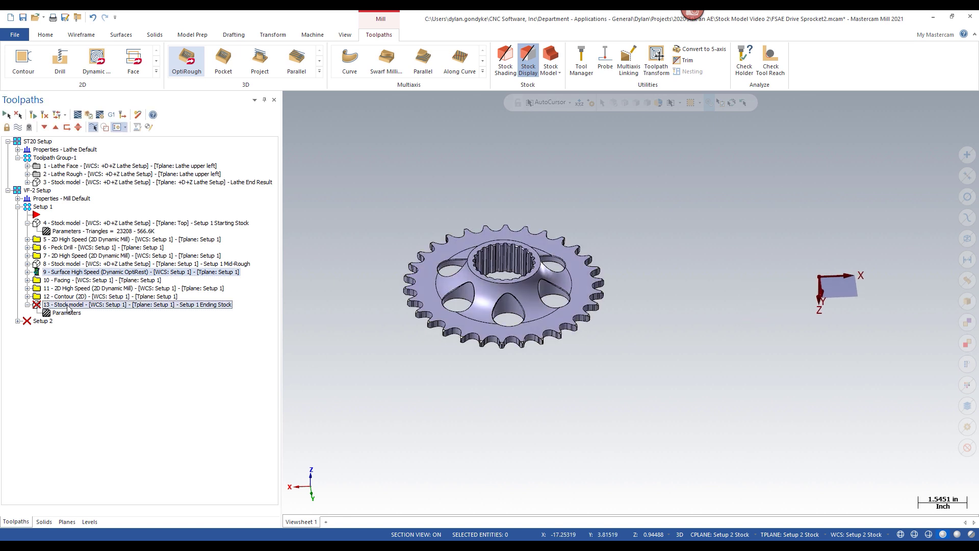
pyautogui.click(345, 35)
pyautogui.click(479, 60)
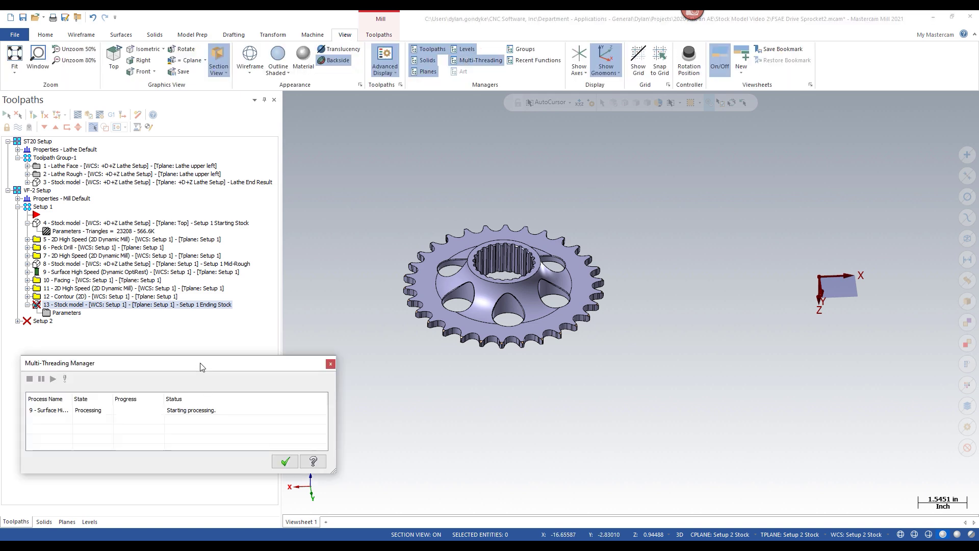
pyautogui.moveTo(202, 366); pyautogui.dragTo(835, 131)
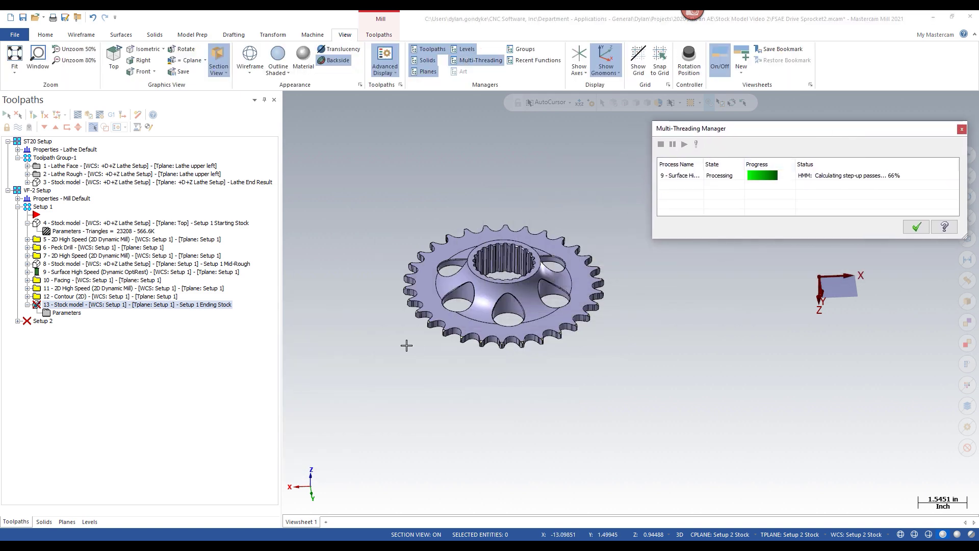
pyautogui.scroll(3, 482, 303)
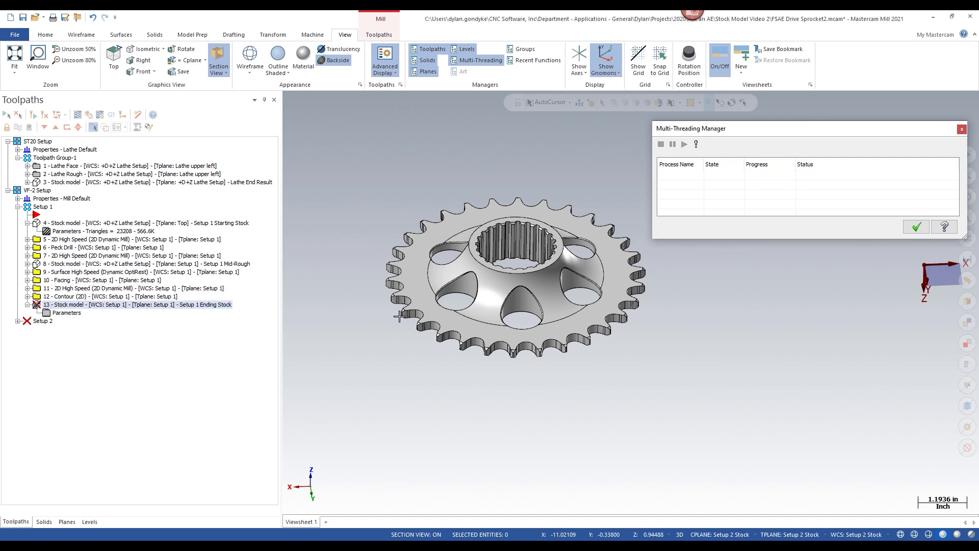
# Show the regenerated Dynamic OptiRest toolpath and examine its passes around the sprocket teeth and pockets.
pyautogui.click(49, 274)
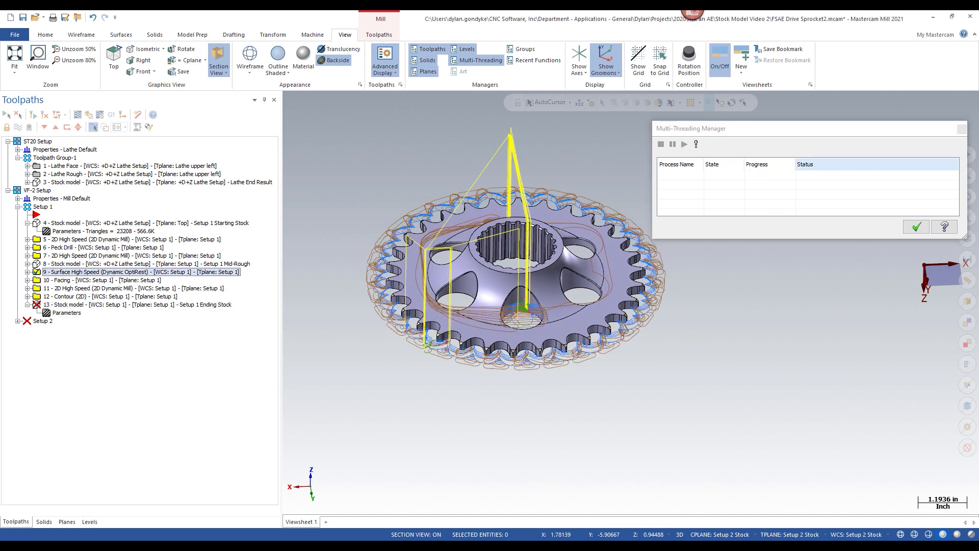
pyautogui.scroll(1, 552, 250)
pyautogui.moveTo(464, 257); pyautogui.dragTo(484, 225, button='middle')
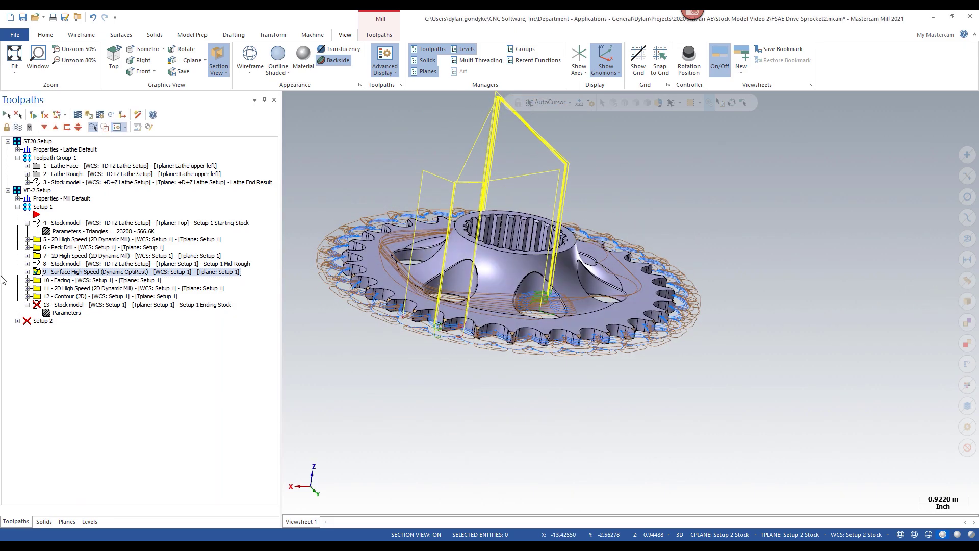
# Assign +D+Z Lathe Setup as the stock plane of the Setup 1 Ending Stock model and regenerate it.
pyautogui.click(56, 305)
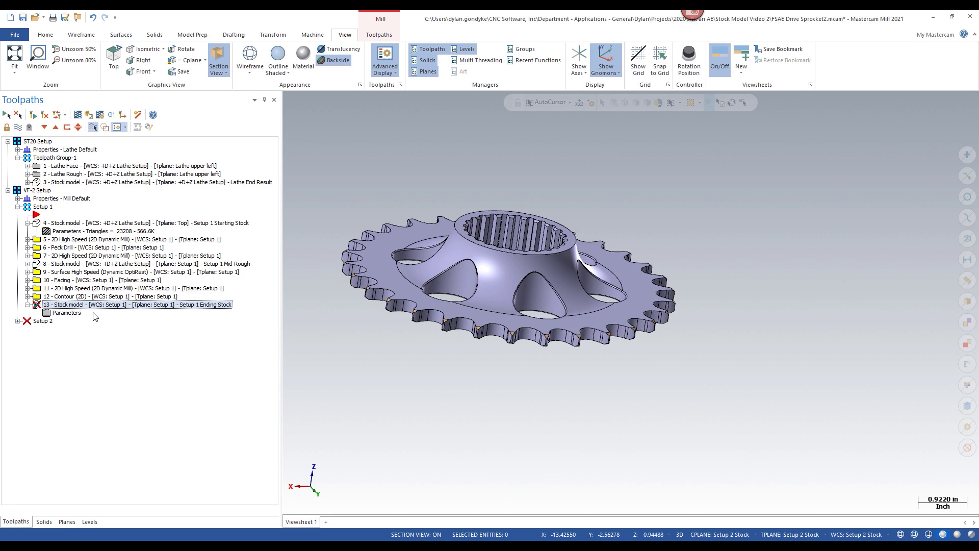
pyautogui.click(81, 314)
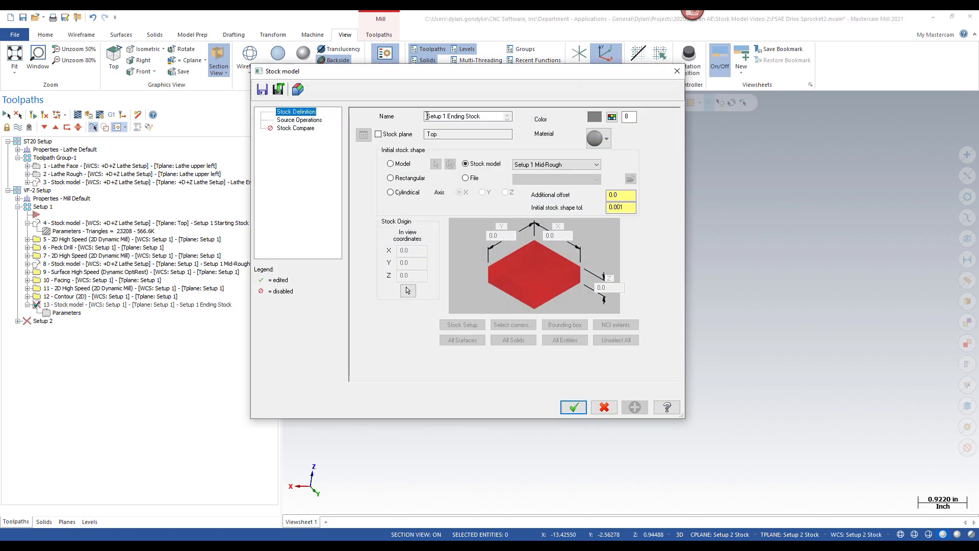
pyautogui.click(378, 135)
pyautogui.click(364, 135)
pyautogui.scroll(-2, 64, 223)
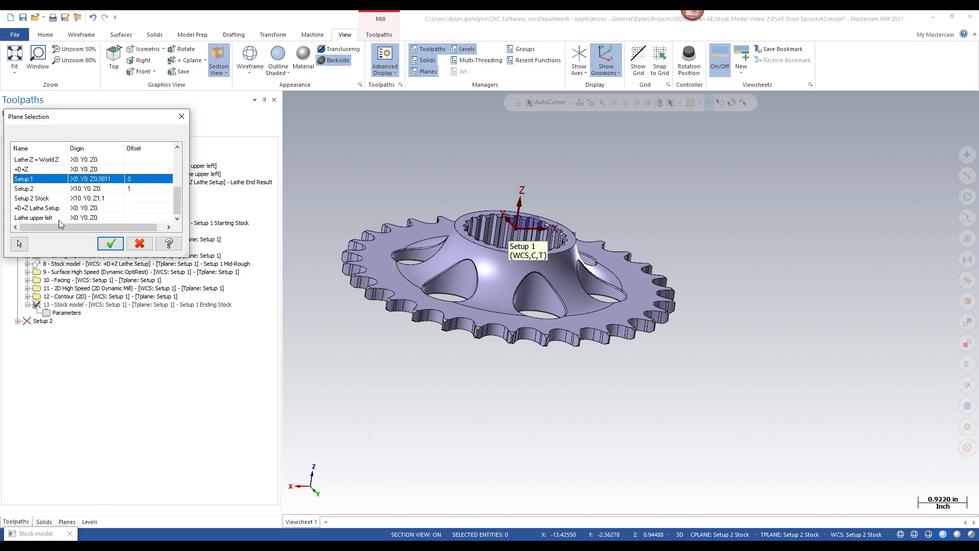
pyautogui.click(46, 209)
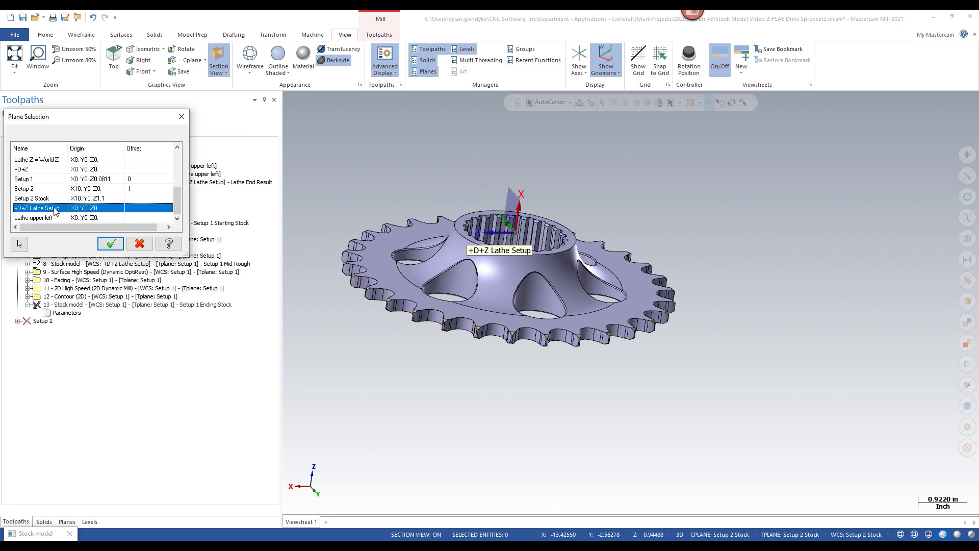
pyautogui.click(110, 243)
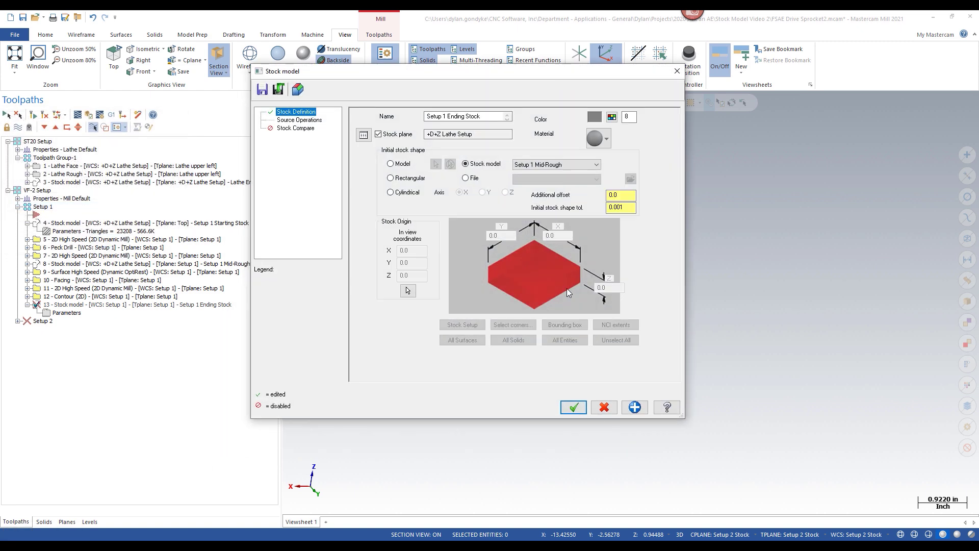
pyautogui.click(575, 408)
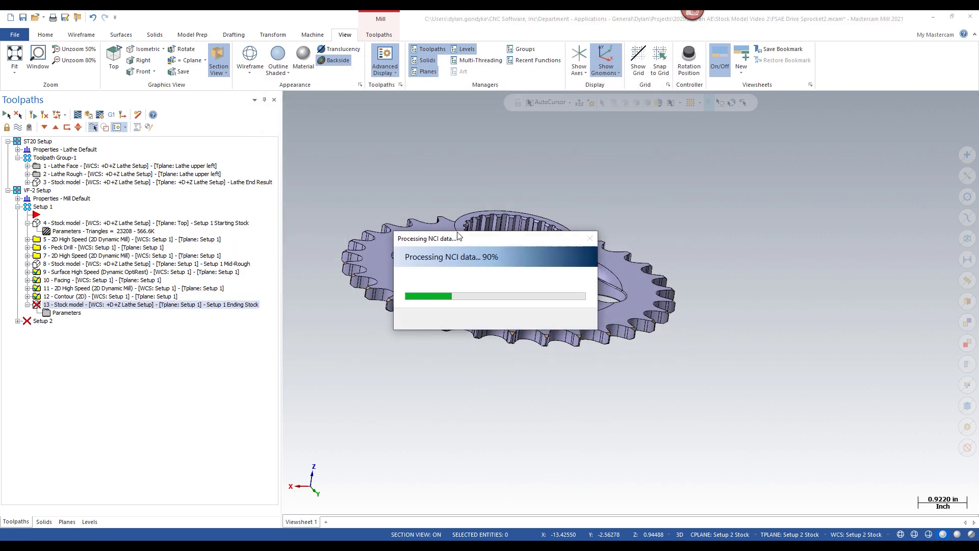
# Inspect the Setup 1 Ending Stock from above, then collapse its entry and expand the Setup 2 group.
pyautogui.scroll(-3, 455, 231)
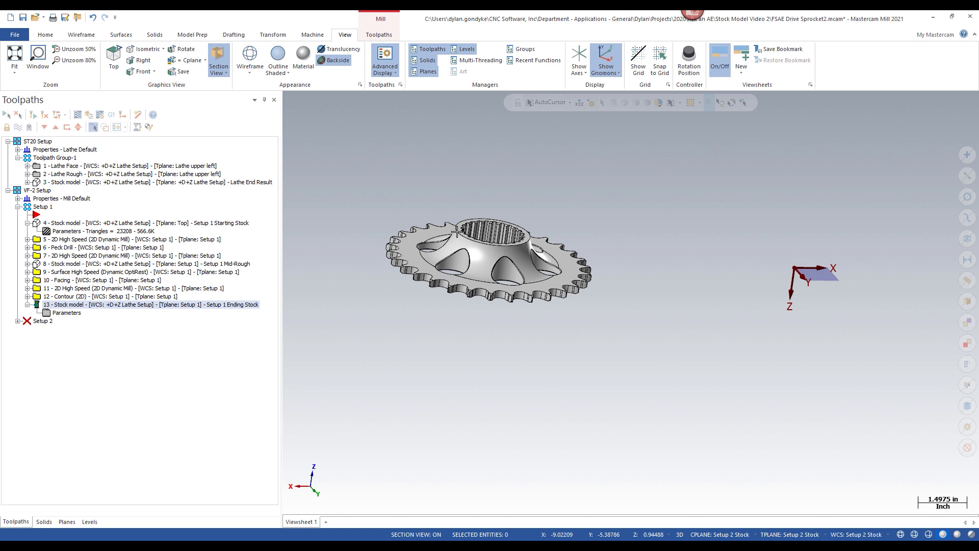
pyautogui.moveTo(447, 241)
pyautogui.mouseDown(button='middle')
pyautogui.moveTo(462, 142)
pyautogui.moveTo(491, 70)
pyautogui.mouseUp(button='middle')
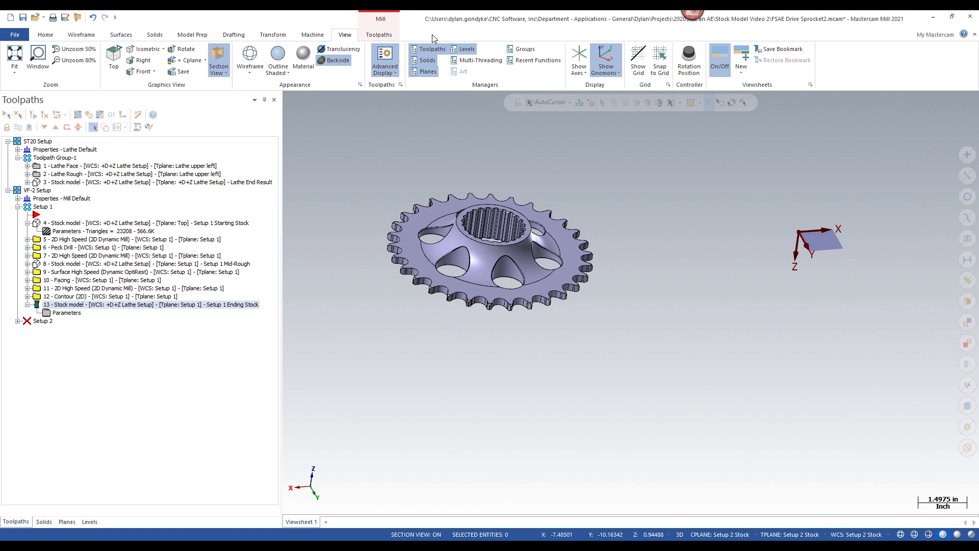
pyautogui.scroll(2, 550, 240)
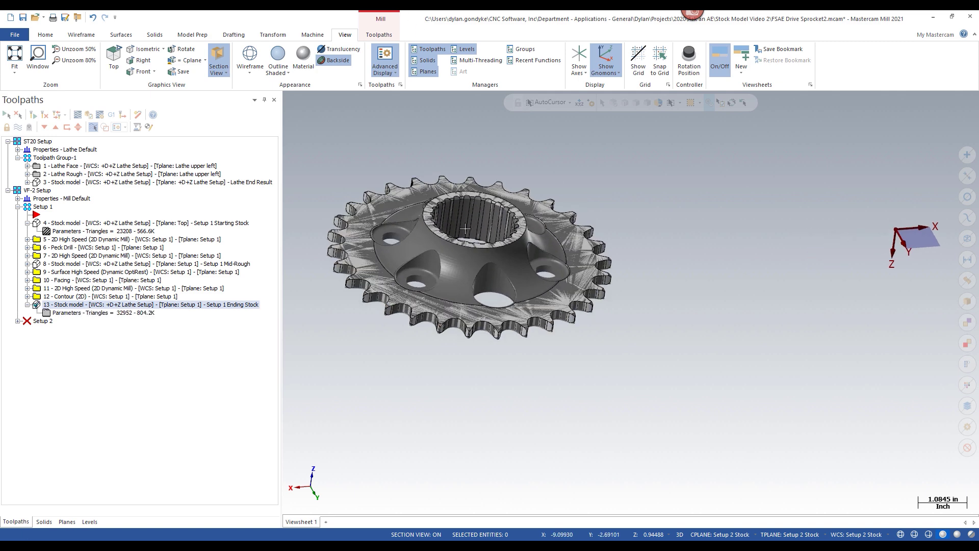
pyautogui.moveTo(465, 228); pyautogui.dragTo(433, 240, button='middle')
pyautogui.scroll(-2, 433, 239)
pyautogui.click(27, 304)
pyautogui.click(17, 312)
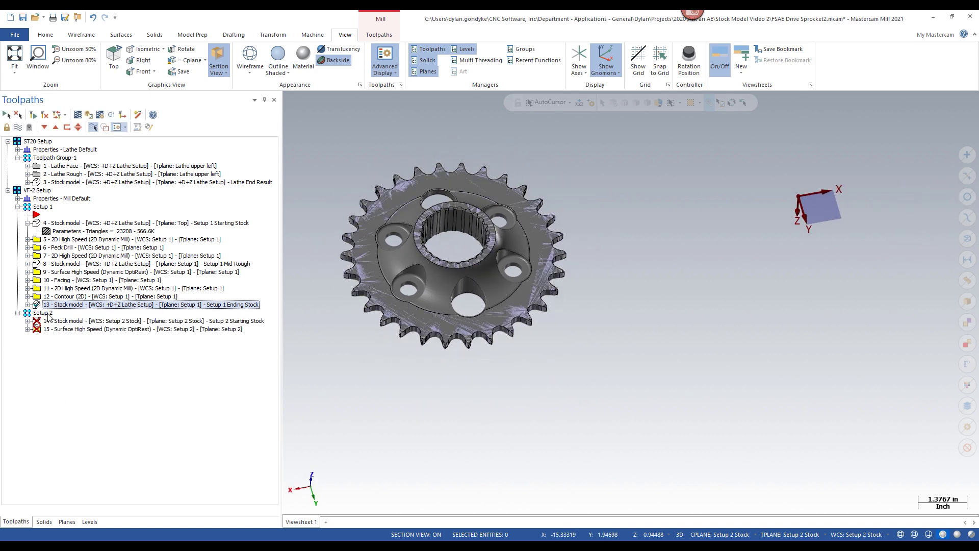
# Regenerate the Setup 2 Starting Stock model and examine its orientation relative to the Setup 2 Stock plane.
pyautogui.scroll(-3, 415, 339)
pyautogui.moveTo(665, 268); pyautogui.dragTo(677, 242, button='middle')
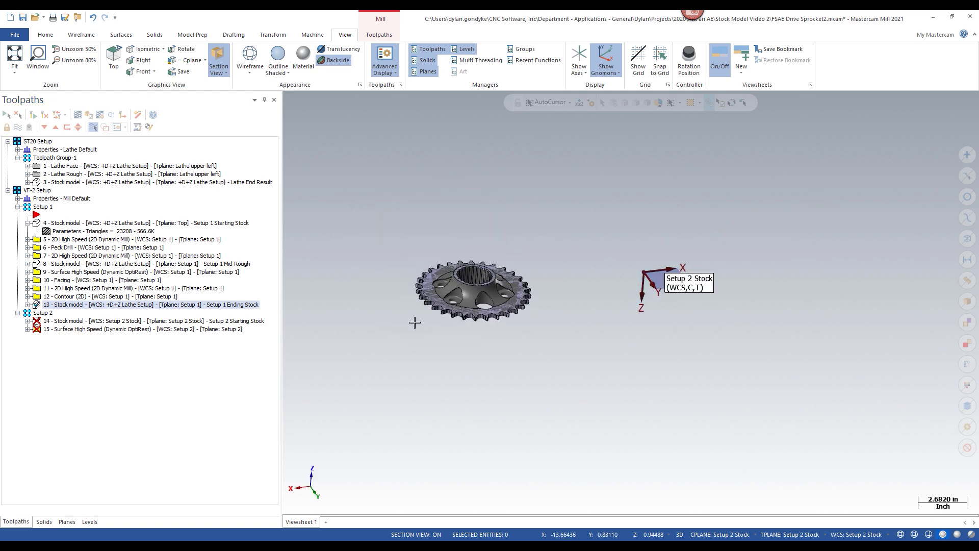
pyautogui.scroll(2, 306, 347)
pyautogui.click(51, 321)
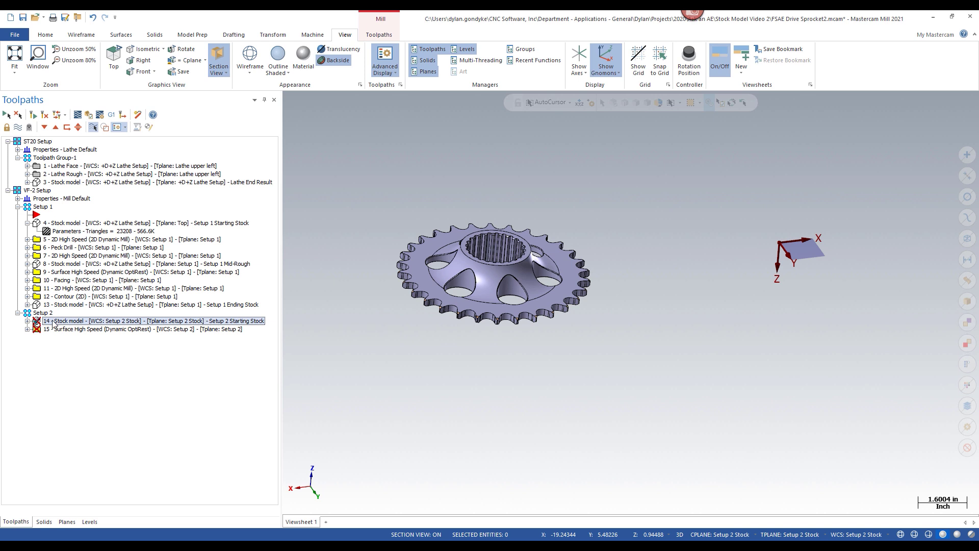
pyautogui.click(32, 114)
pyautogui.click(32, 115)
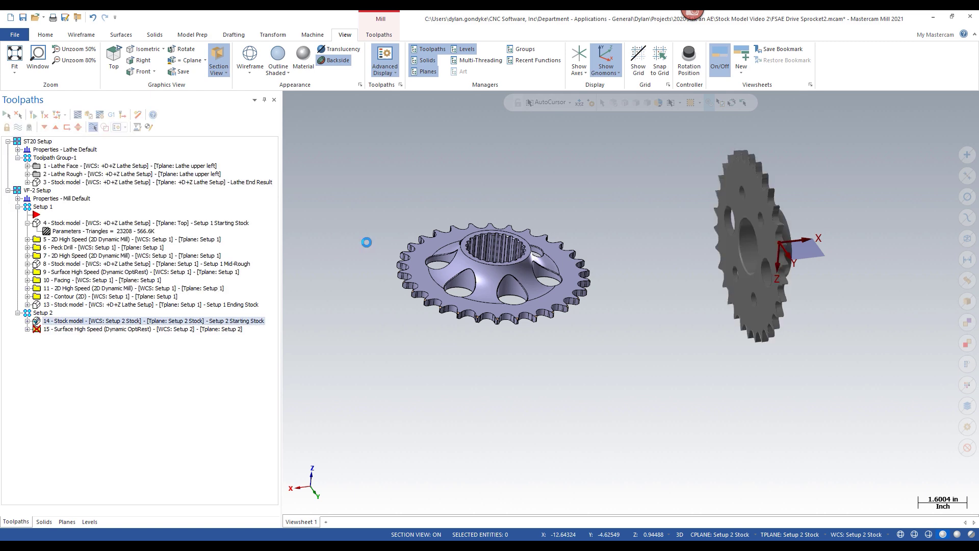
pyautogui.scroll(-3, 654, 240)
pyautogui.scroll(4, 782, 252)
pyautogui.moveTo(782, 252); pyautogui.dragTo(736, 204, button='middle')
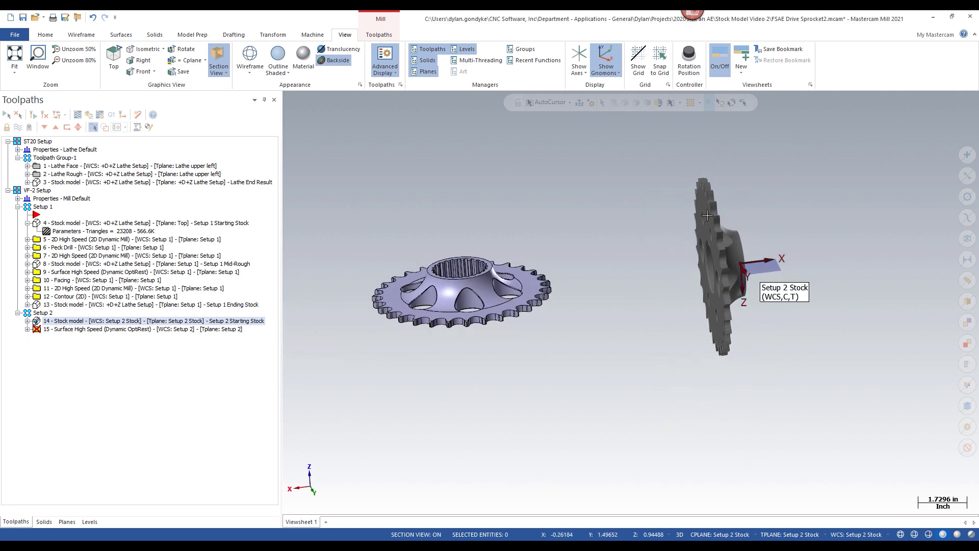
pyautogui.scroll(1, 709, 322)
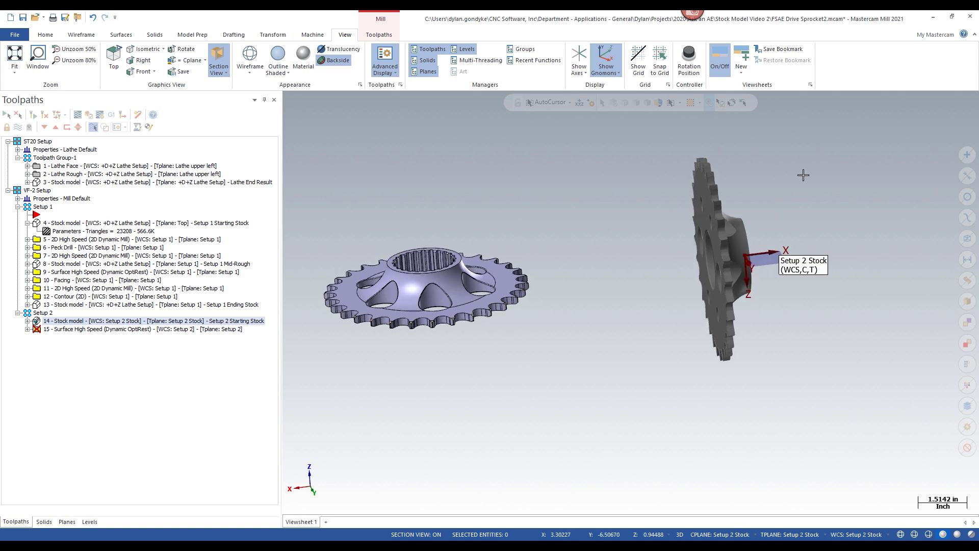
pyautogui.scroll(-2, 627, 282)
pyautogui.scroll(1, 376, 340)
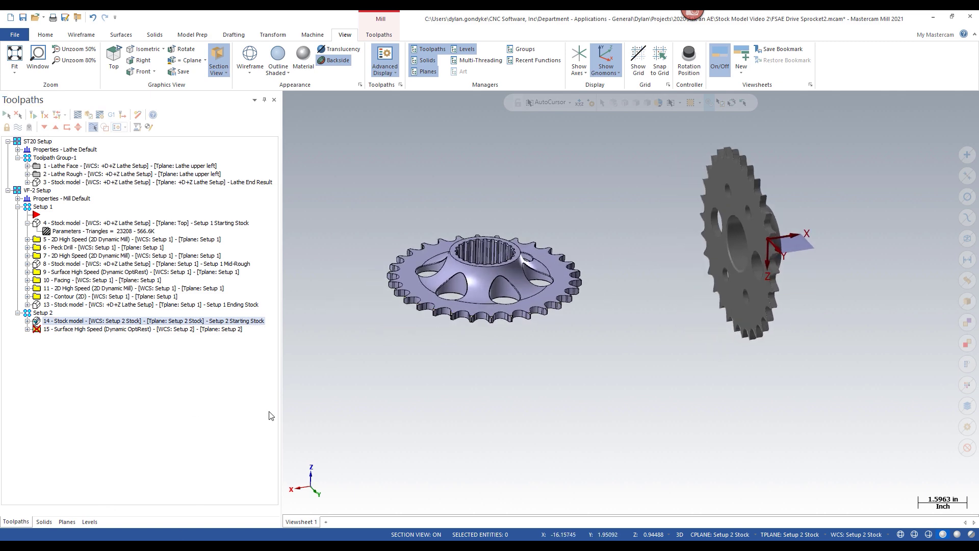
# Compare the axes of the +D+Z Lathe Setup and Setup 1 planes, and check the Setup 2 stock's orientation against them.
pyautogui.click(67, 522)
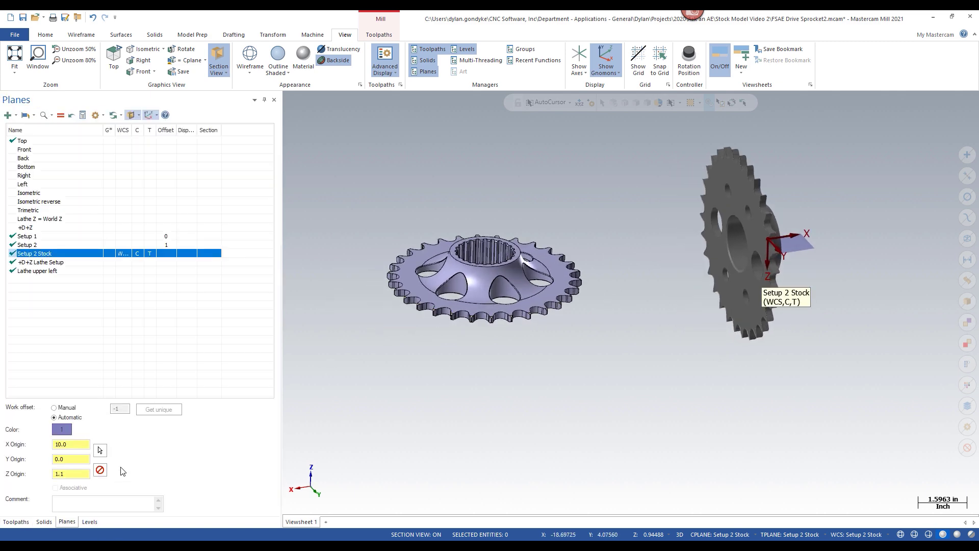
pyautogui.click(68, 263)
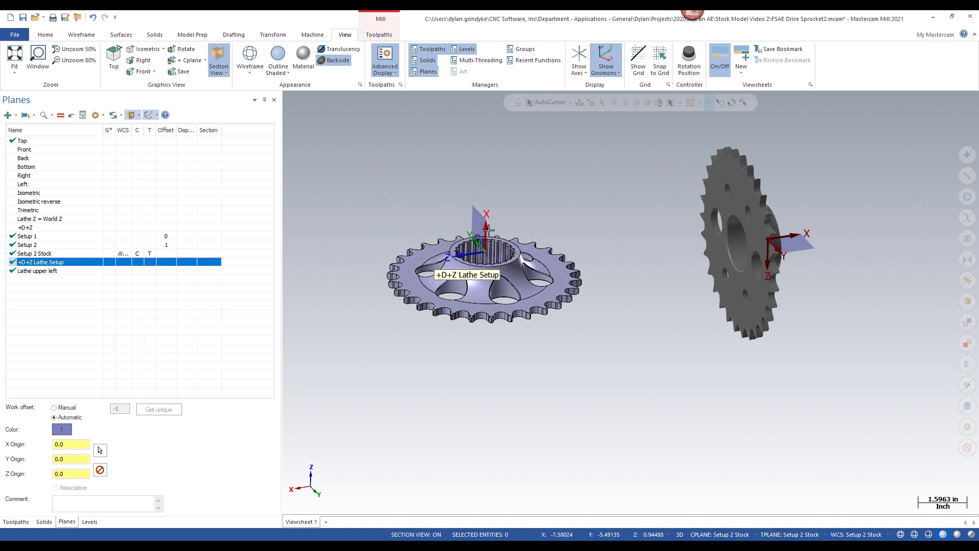
pyautogui.click(54, 238)
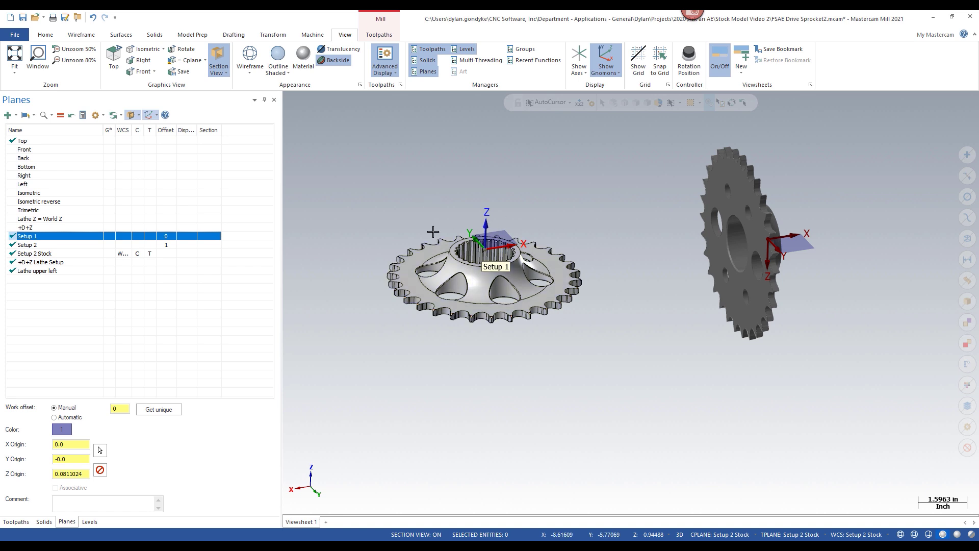
pyautogui.click(47, 263)
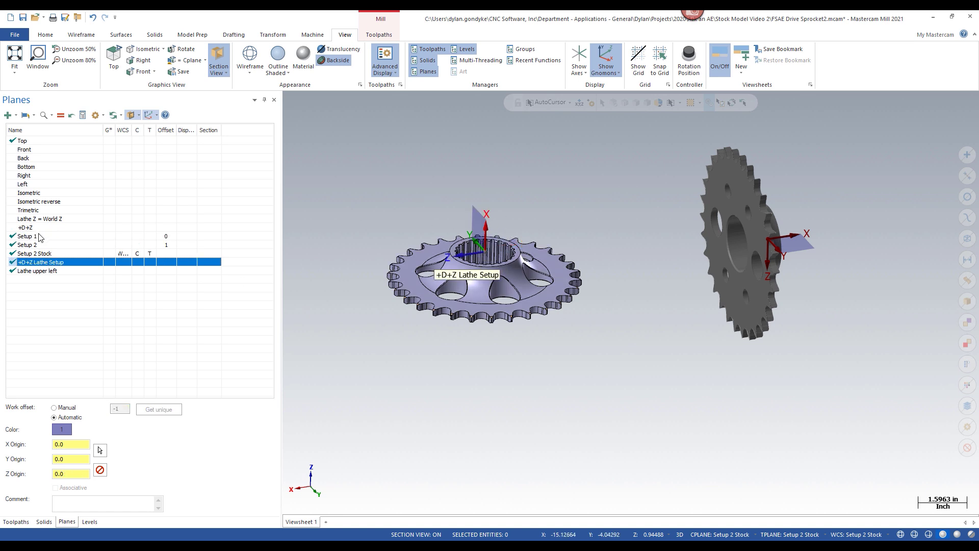
pyautogui.click(39, 237)
pyautogui.click(48, 262)
pyautogui.click(39, 237)
pyautogui.click(53, 264)
pyautogui.click(56, 237)
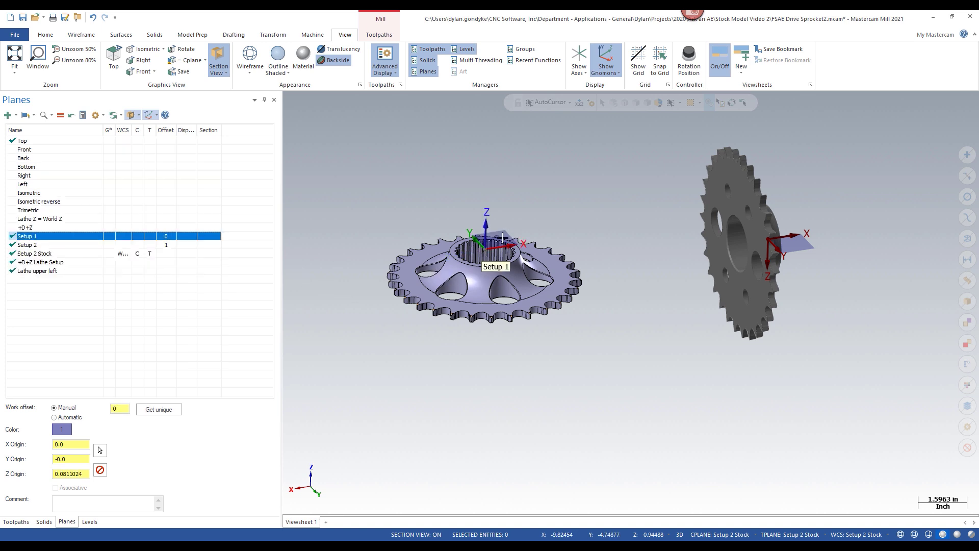
pyautogui.moveTo(729, 240); pyautogui.dragTo(688, 278, button='middle')
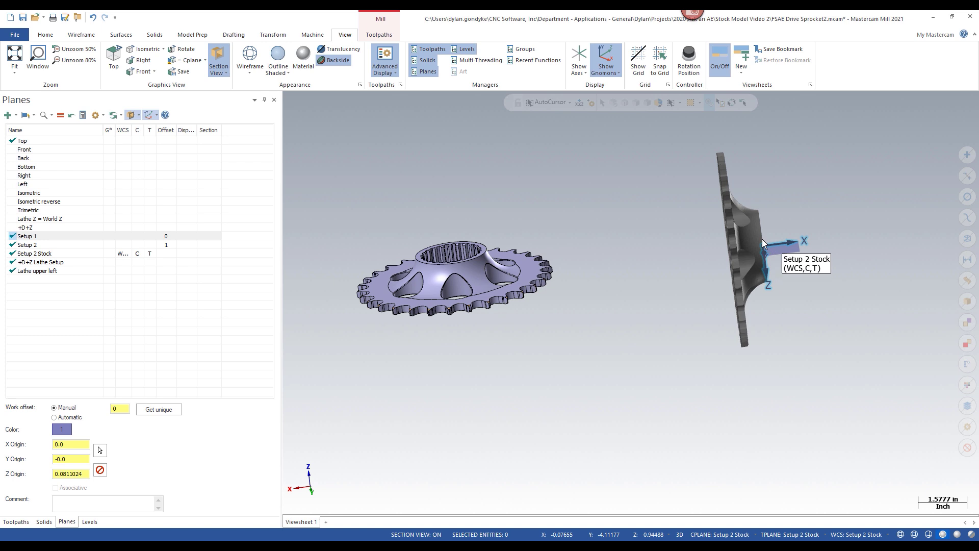
pyautogui.scroll(3, 760, 242)
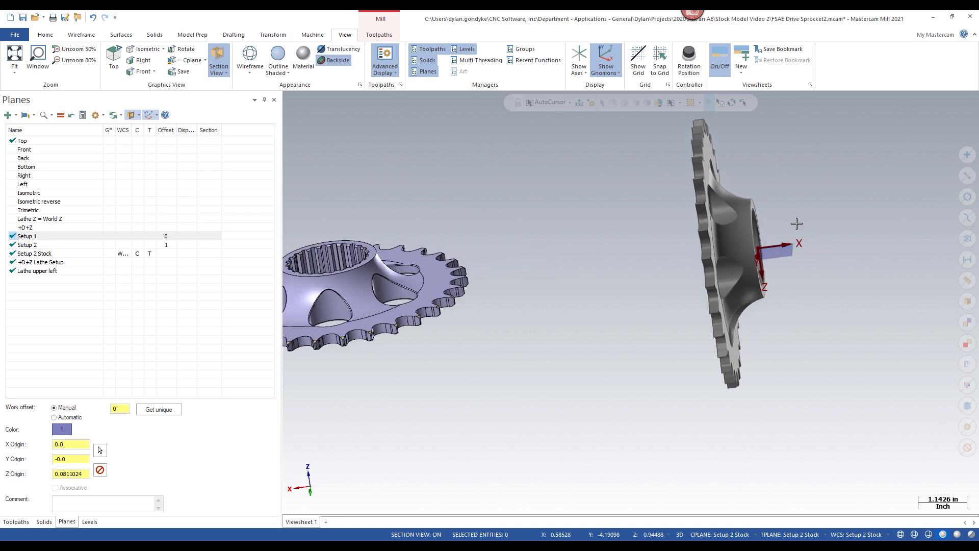
pyautogui.scroll(-3, 798, 230)
pyautogui.scroll(-1, 482, 295)
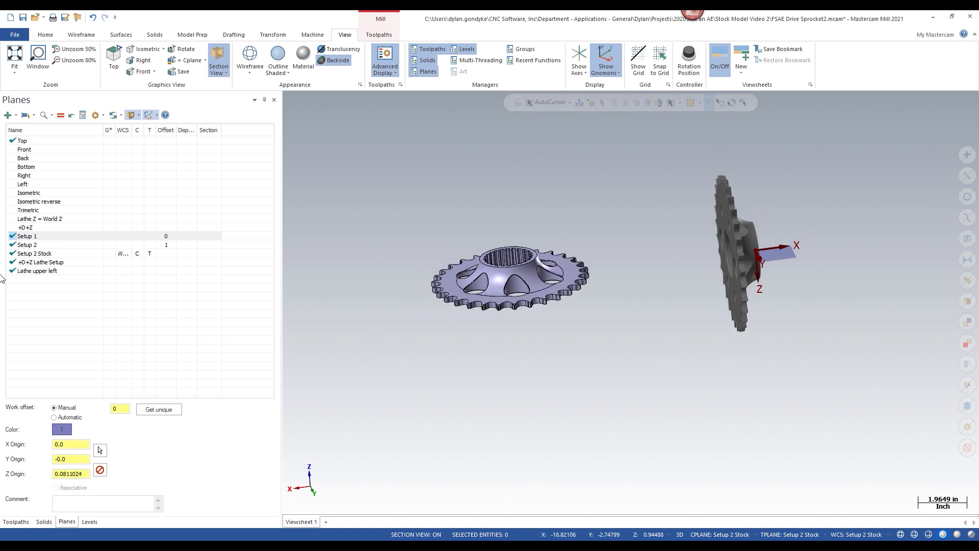
# Edit the Setup 2 Stock plane, rotating its gnomon -90° about the Y axis, and accept the change.
pyautogui.click(51, 255)
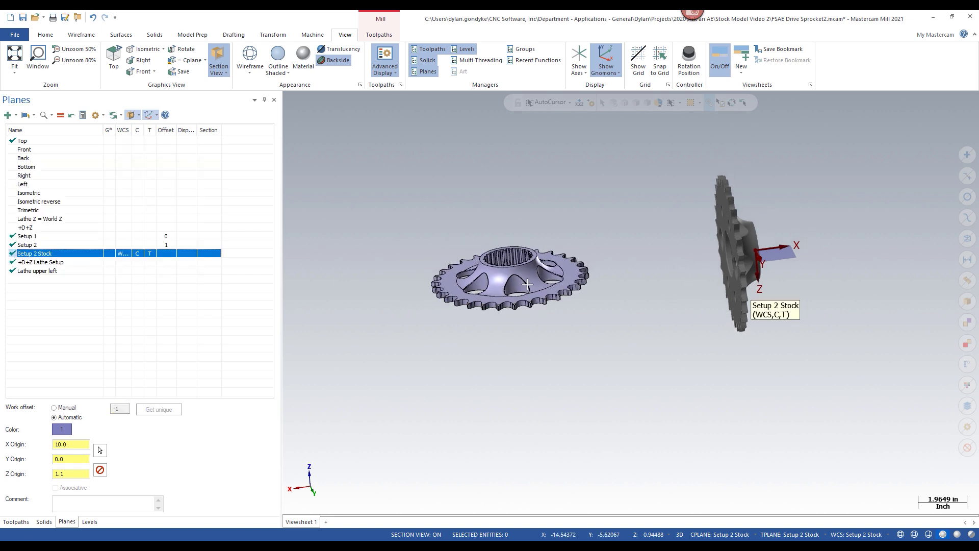
pyautogui.scroll(1, 638, 285)
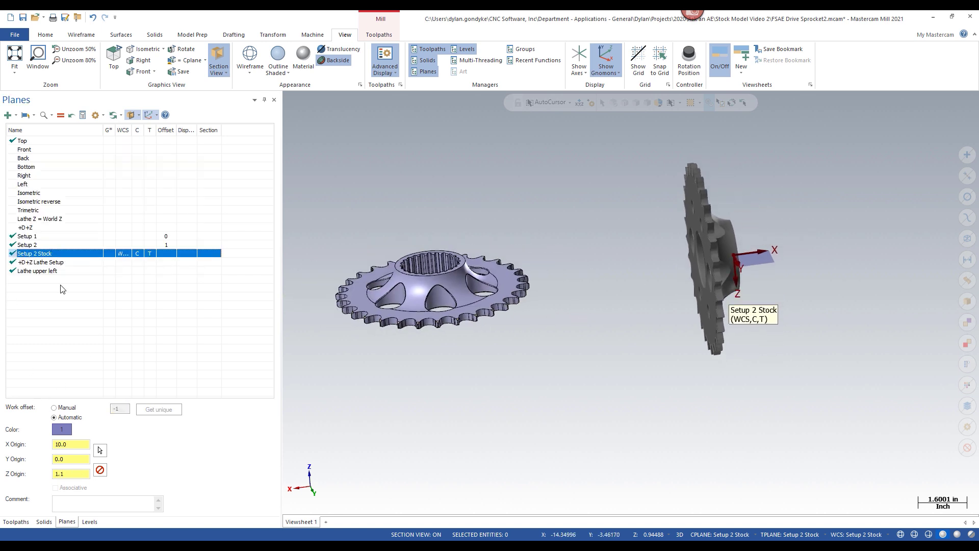
pyautogui.rightClick(45, 256)
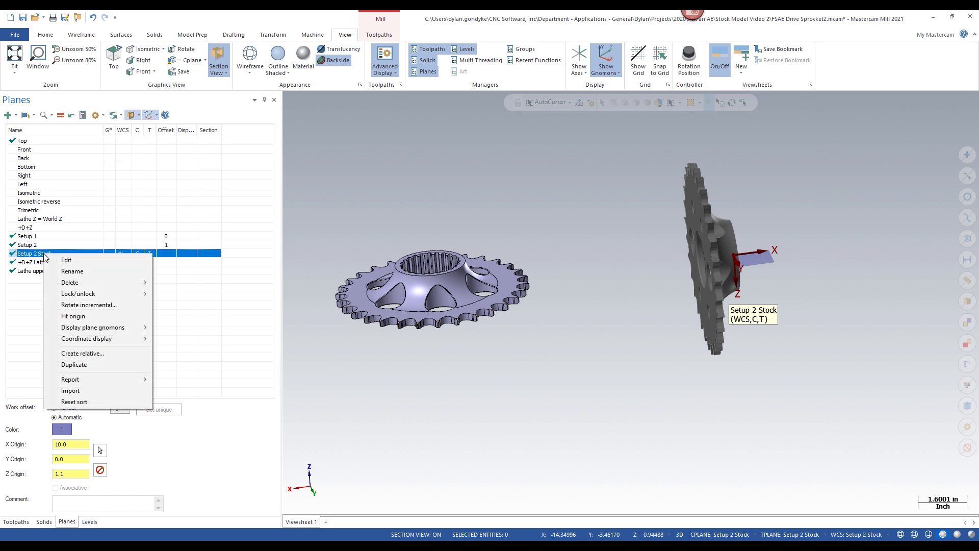
pyautogui.click(74, 265)
pyautogui.scroll(2, 776, 273)
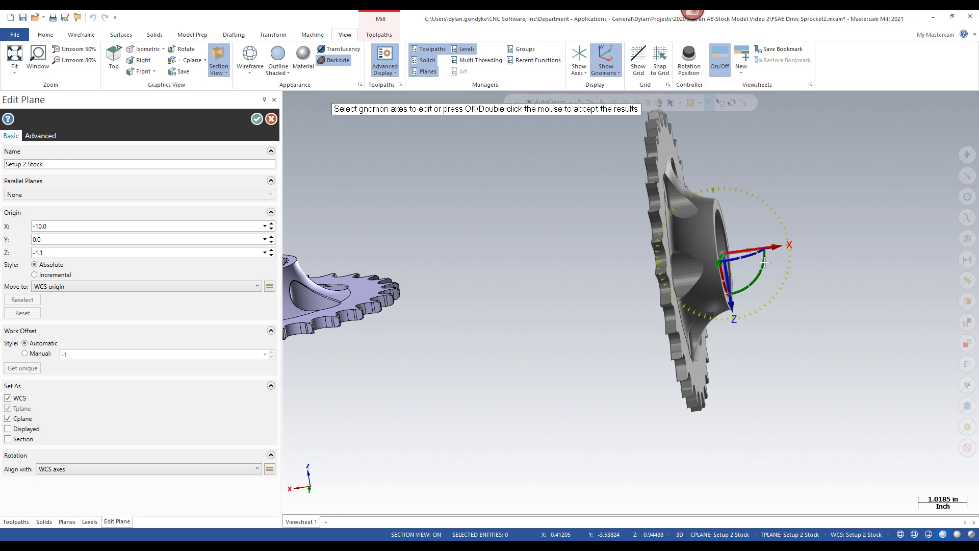
pyautogui.click(765, 263)
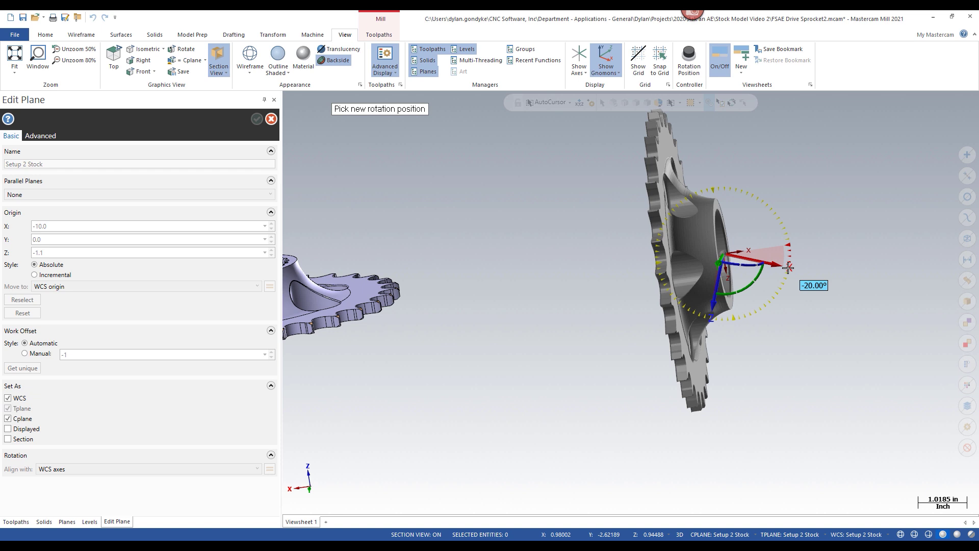
pyautogui.write('-90')
pyautogui.press('Return')
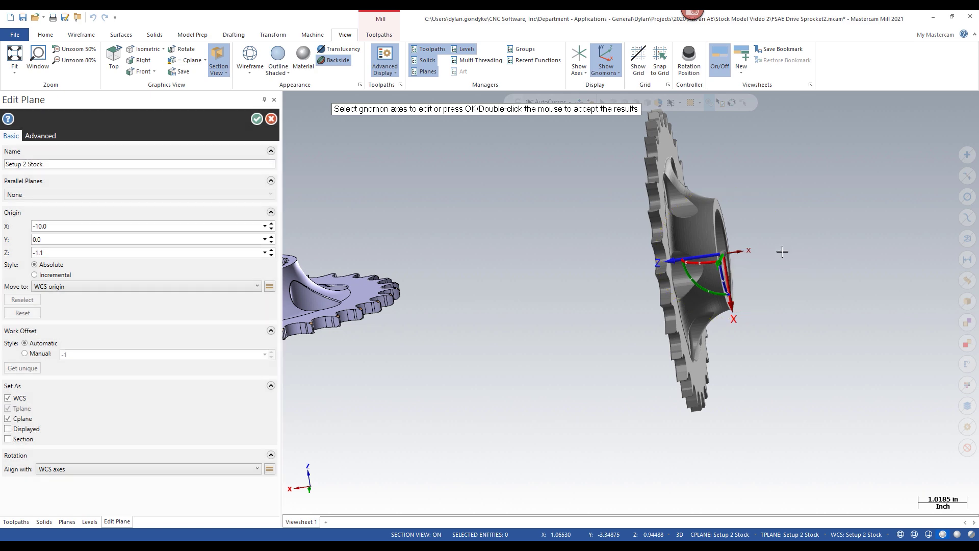
pyautogui.scroll(-5, 750, 219)
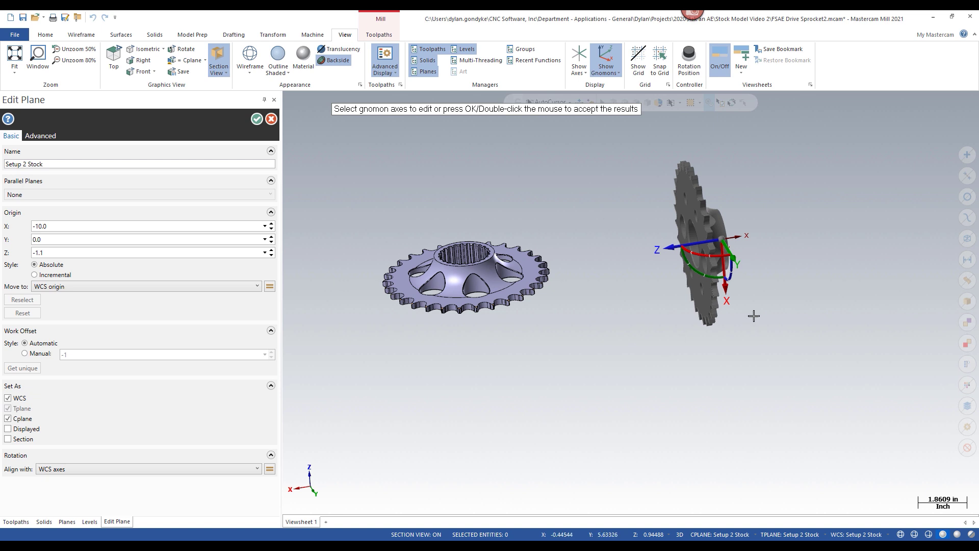
pyautogui.scroll(2, 755, 315)
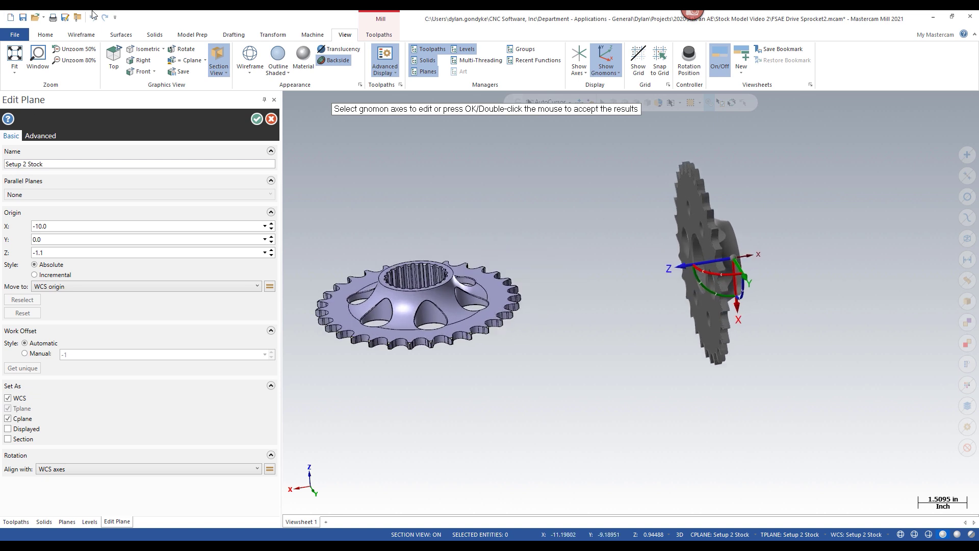
pyautogui.click(257, 119)
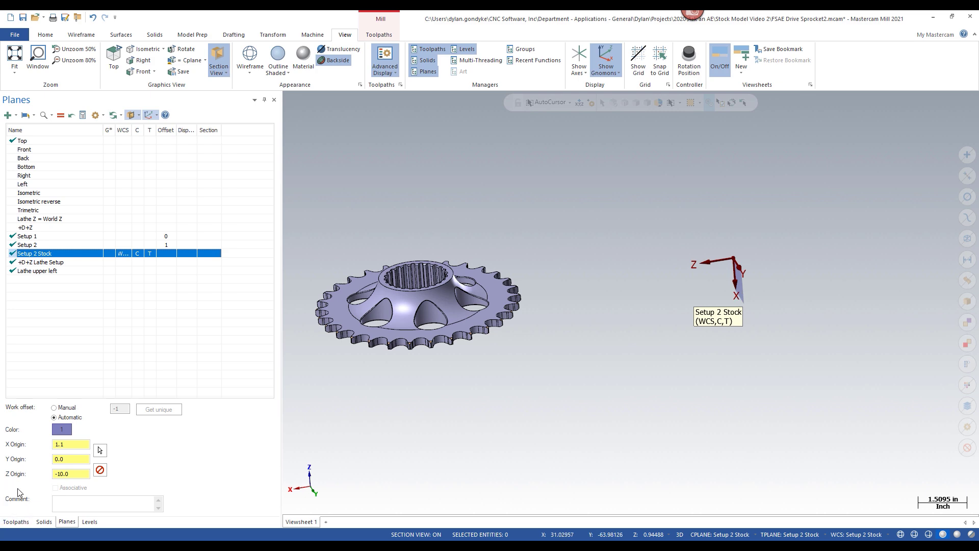
# Regenerate the Setup 2 Starting Stock model with the rotated plane and inspect its orientation.
pyautogui.click(14, 522)
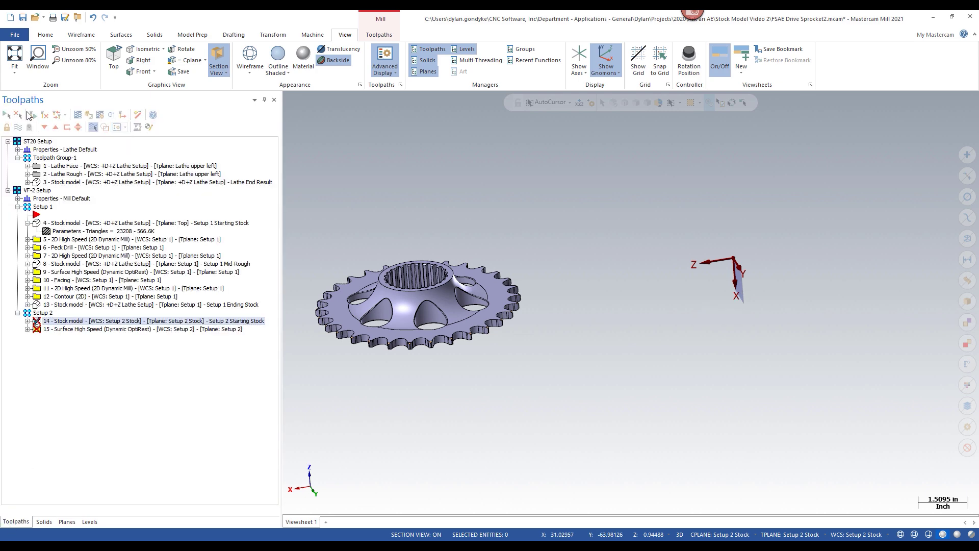
pyautogui.moveTo(654, 270); pyautogui.dragTo(684, 236, button='middle')
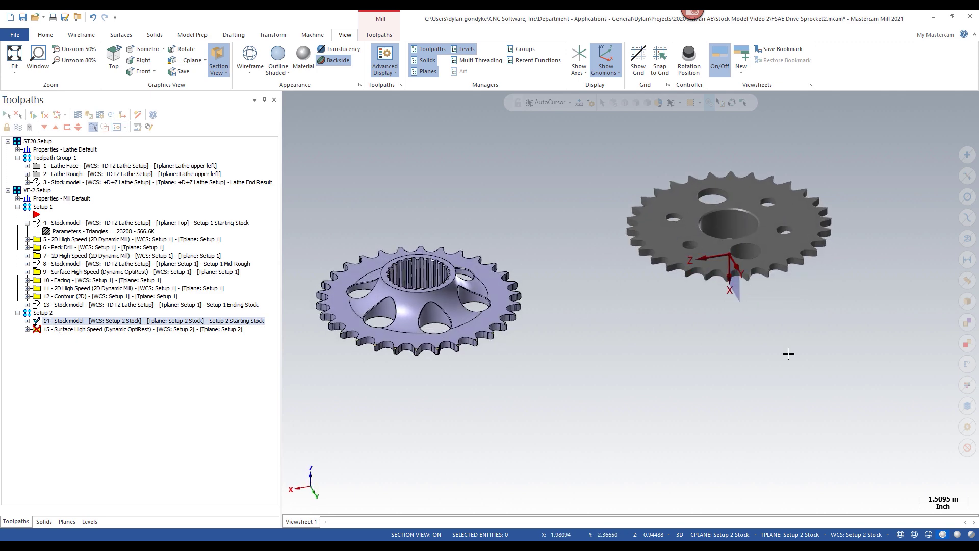
# Show the Setup 2 Part, Setup 1 Fixture and Setup 2 Fixture levels together with the Setup 1 part.
pyautogui.moveTo(667, 251)
pyautogui.mouseDown(button='middle')
pyautogui.moveTo(647, 275)
pyautogui.moveTo(677, 261)
pyautogui.mouseUp(button='middle')
pyautogui.scroll(-1, 678, 260)
pyautogui.scroll(2, 448, 232)
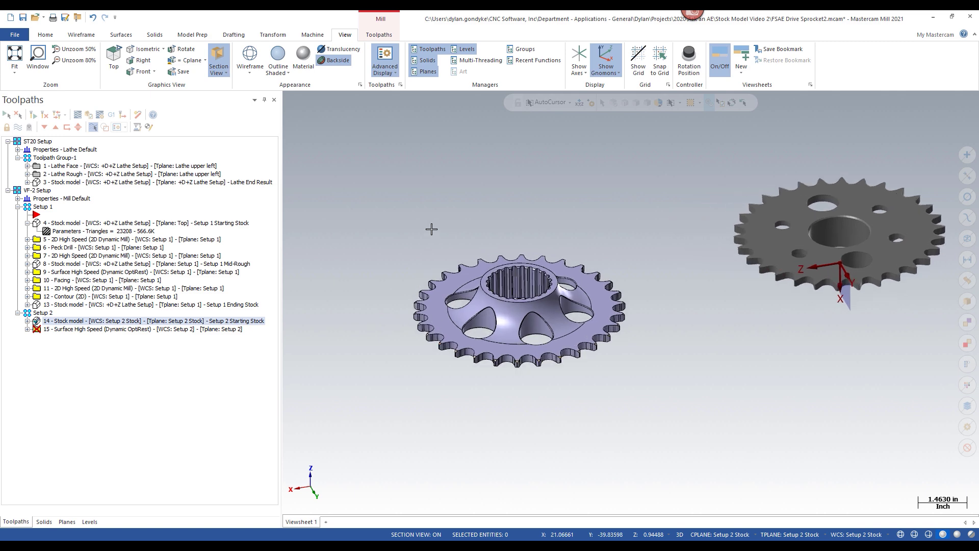
pyautogui.click(153, 399)
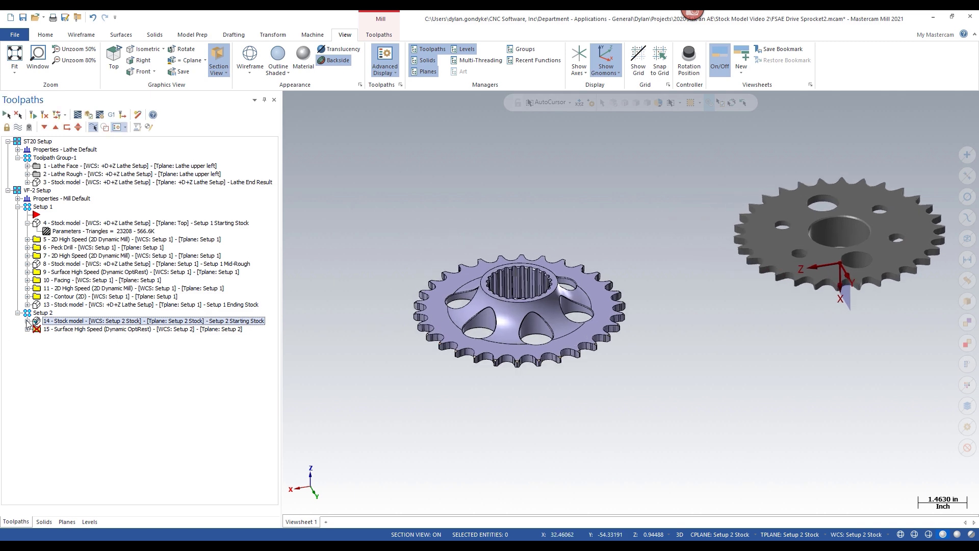
pyautogui.hotkey('alt', 'l')
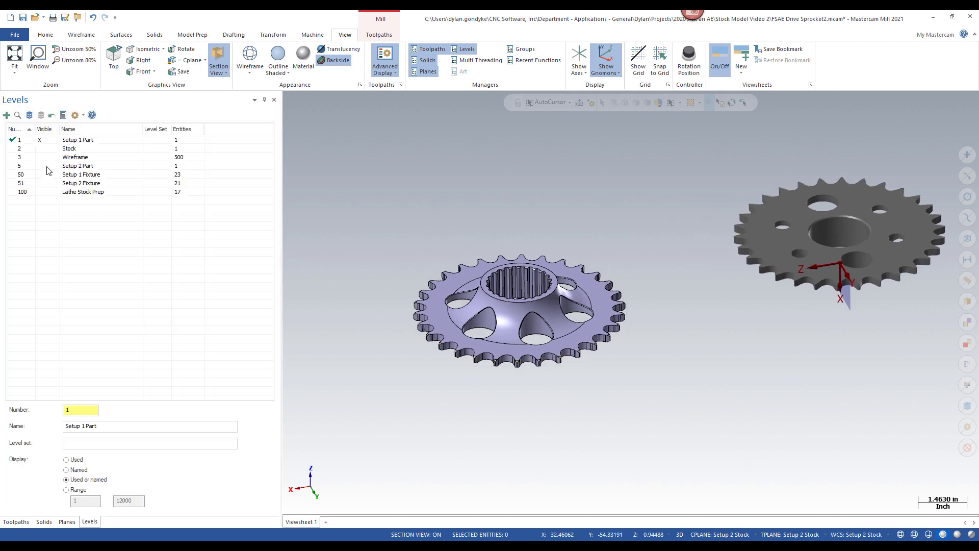
pyautogui.click(39, 165)
pyautogui.click(39, 175)
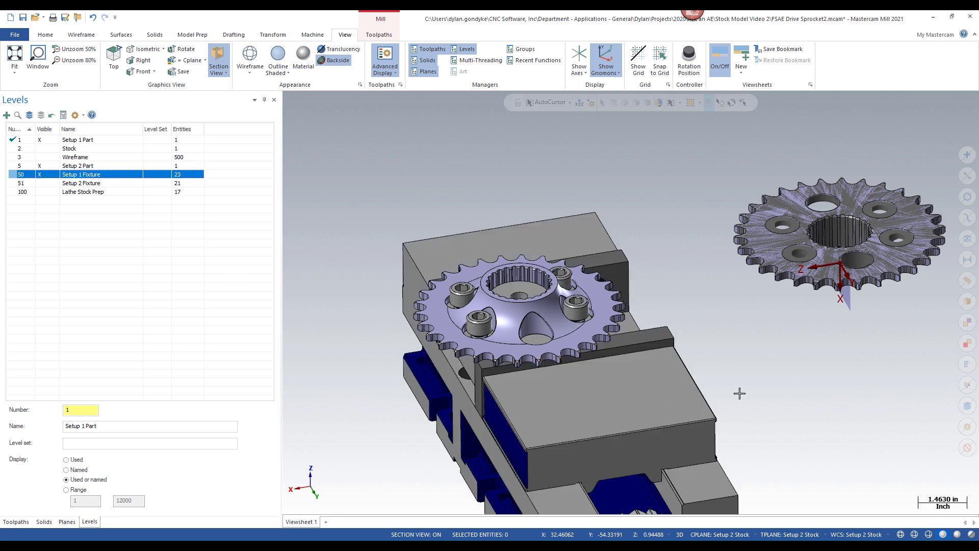
pyautogui.scroll(-2, 565, 251)
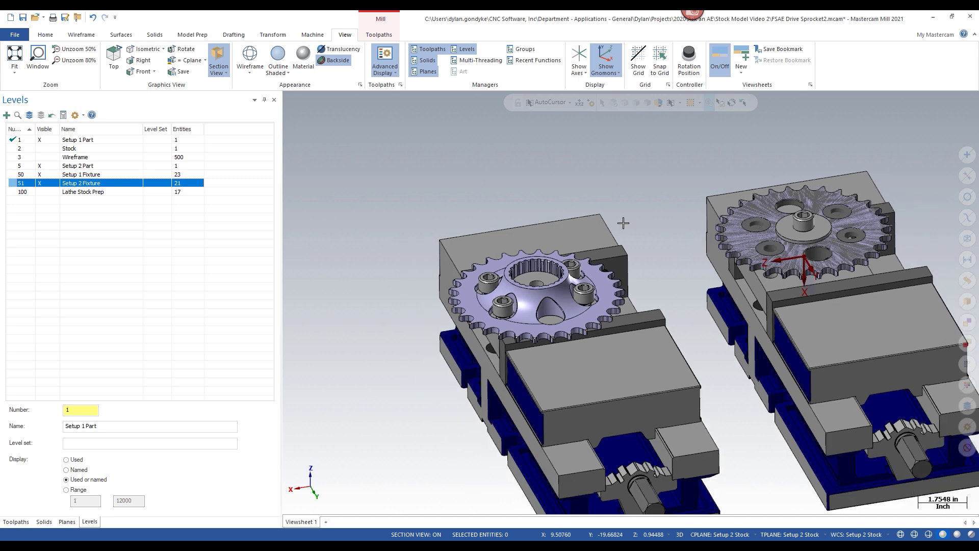
pyautogui.click(15, 521)
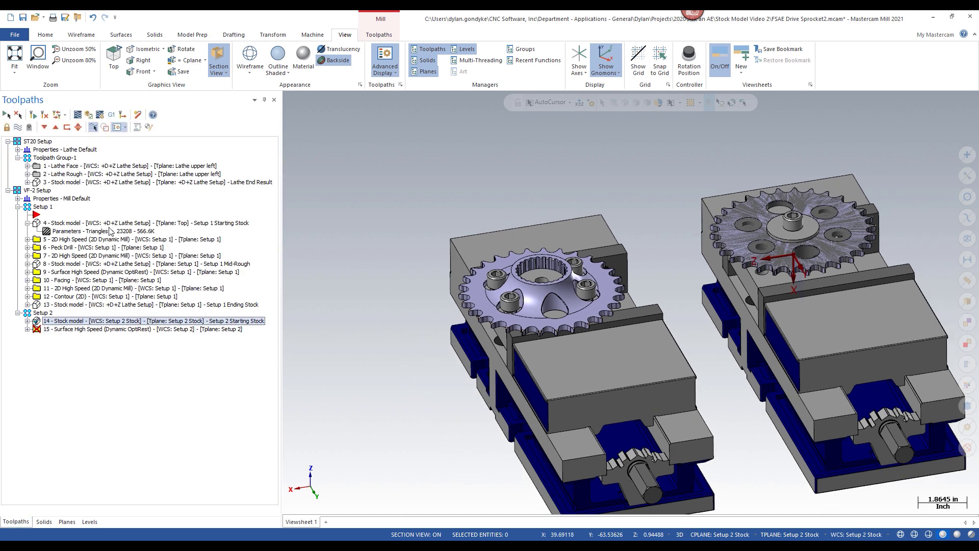
pyautogui.click(51, 224)
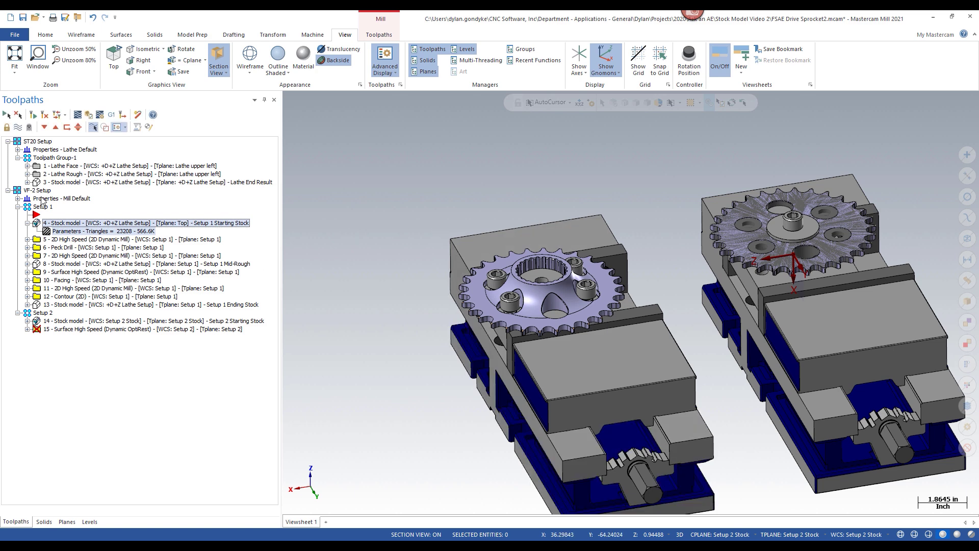
pyautogui.click(54, 231)
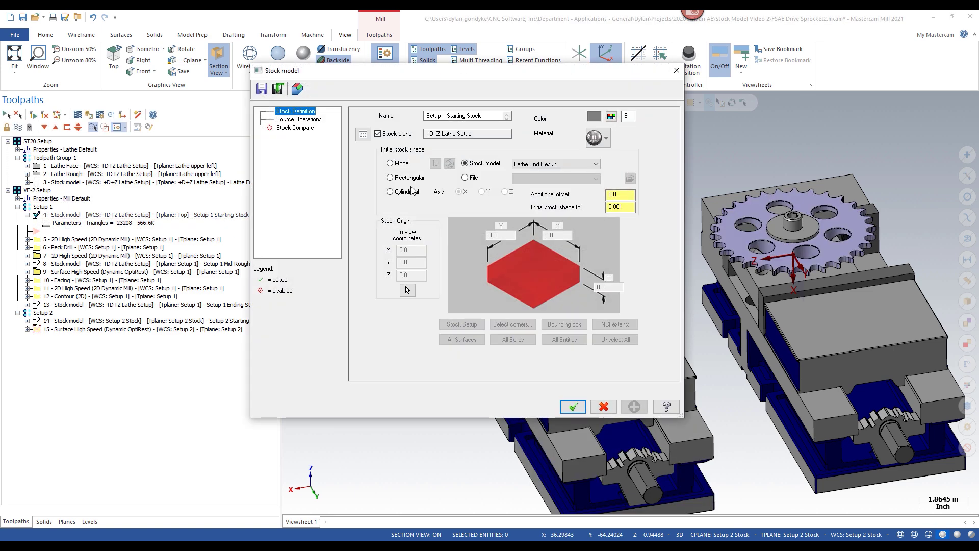
pyautogui.click(401, 164)
pyautogui.click(435, 163)
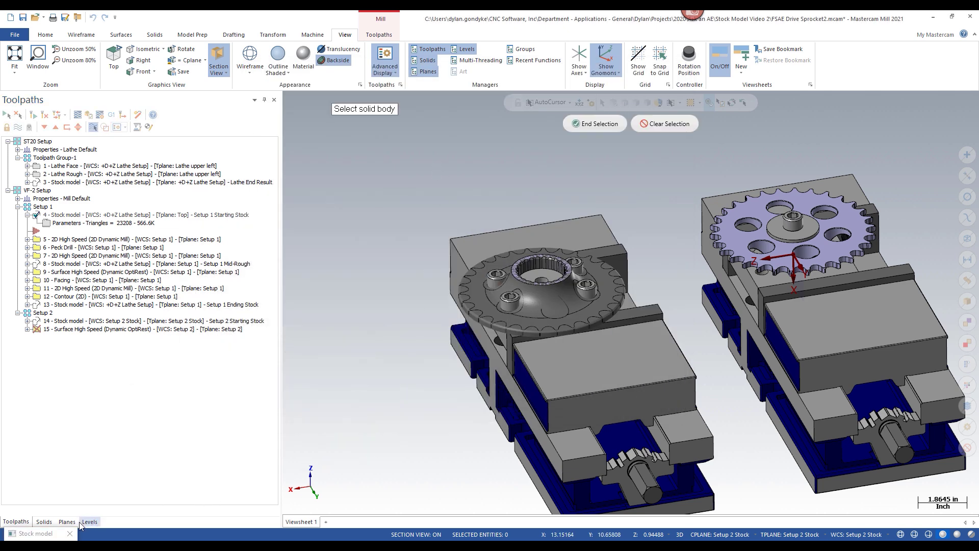
pyautogui.press('Escape')
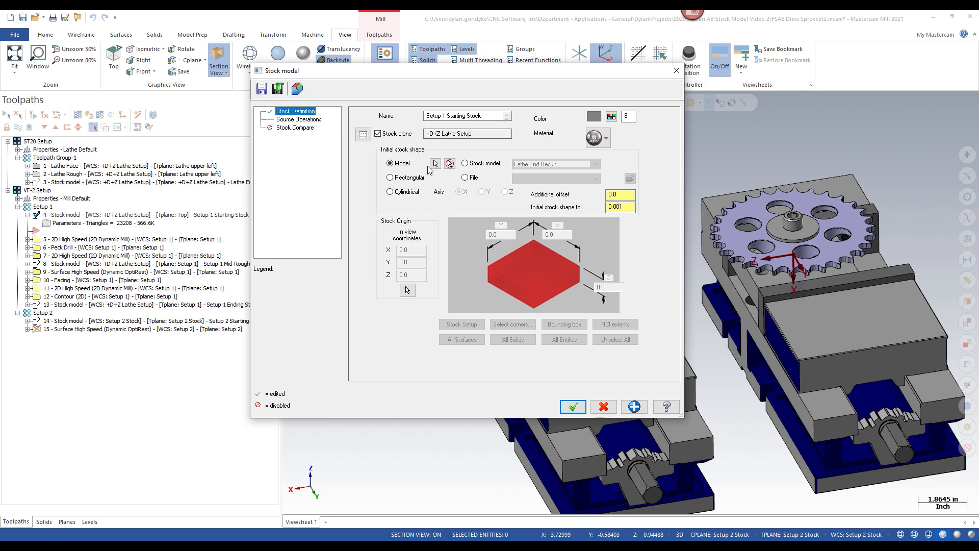
pyautogui.click(676, 72)
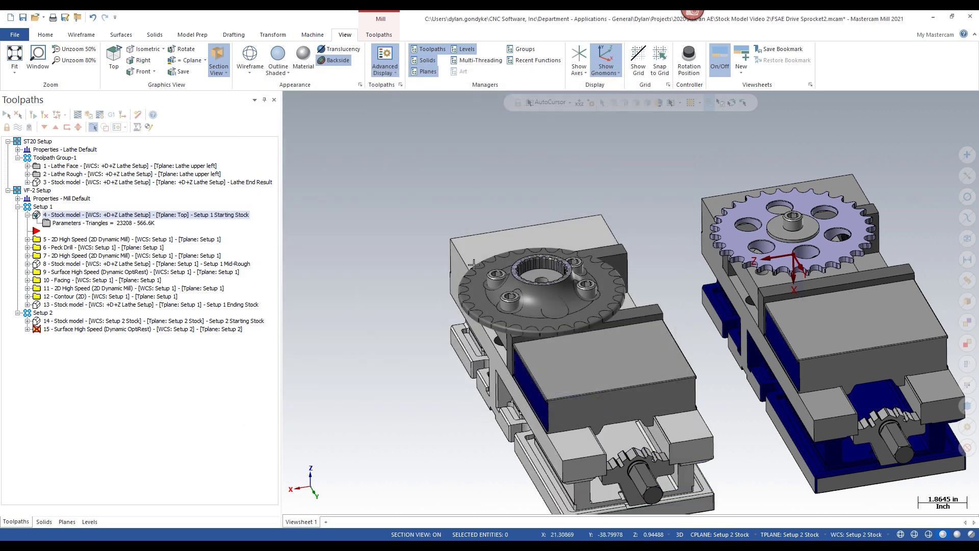
# Open the Setup 2 Stock plane for editing, try the gnomon's move along an axis, and leave the plane editor.
pyautogui.scroll(-2, 566, 247)
pyautogui.scroll(1, 755, 214)
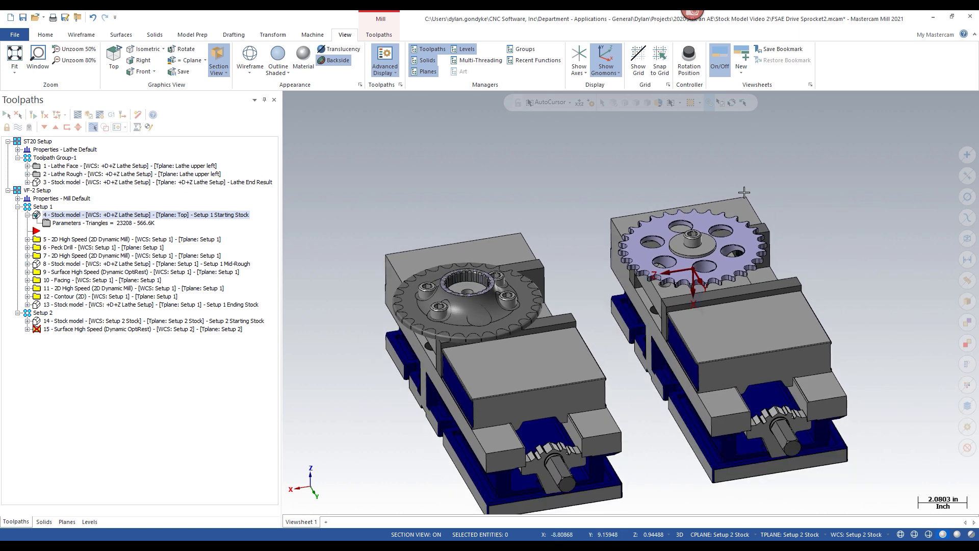
pyautogui.scroll(-2, 745, 193)
pyautogui.scroll(2, 510, 309)
pyautogui.click(67, 522)
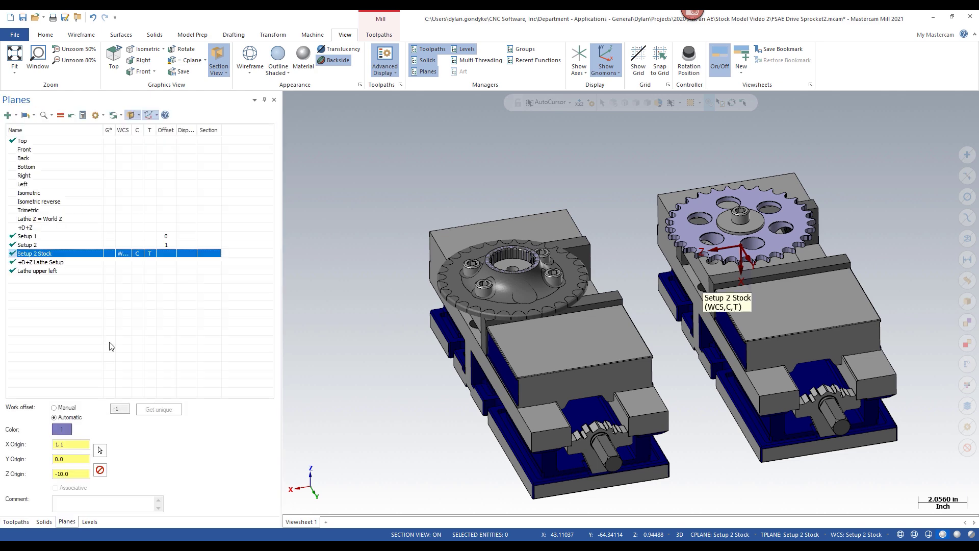
pyautogui.rightClick(46, 255)
pyautogui.click(54, 261)
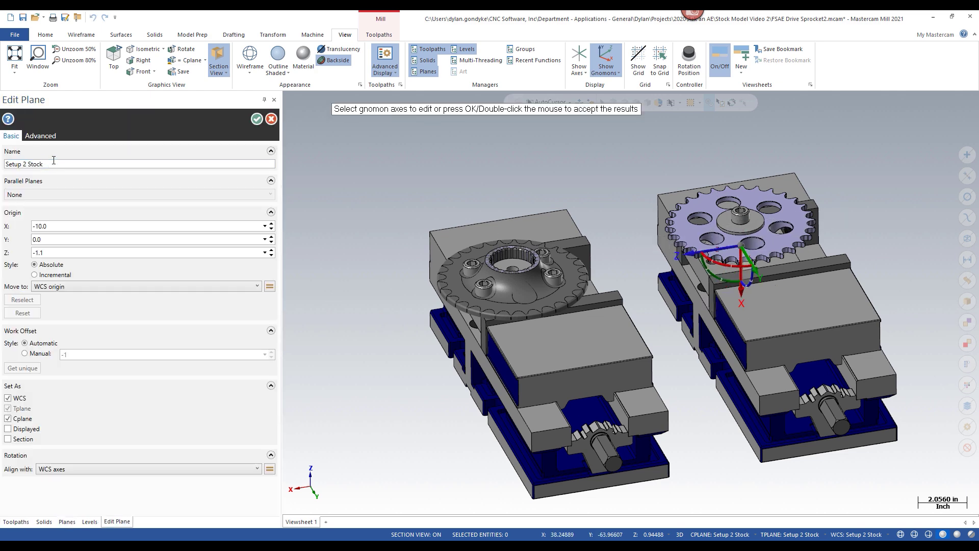
pyautogui.click(90, 160)
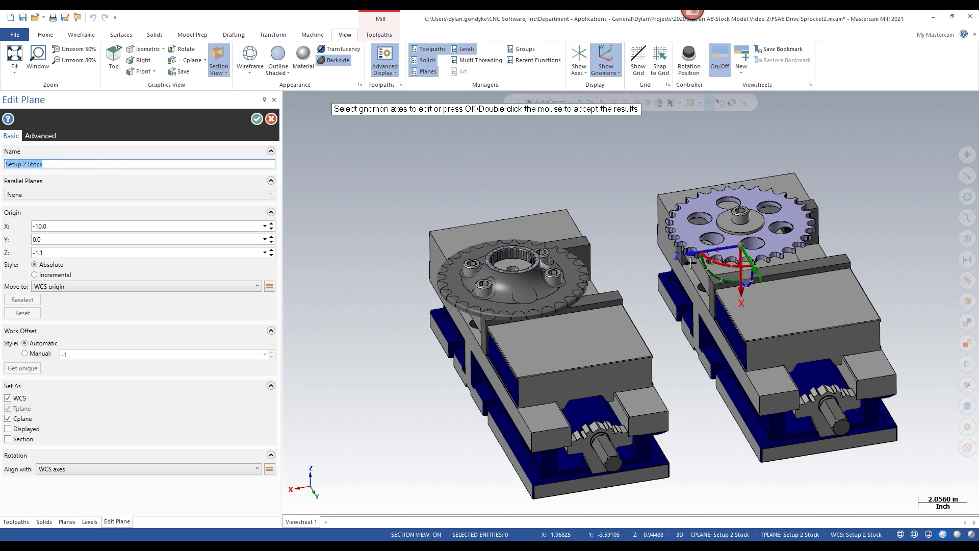
pyautogui.scroll(-1, 817, 229)
pyautogui.scroll(1, 722, 238)
pyautogui.click(753, 246)
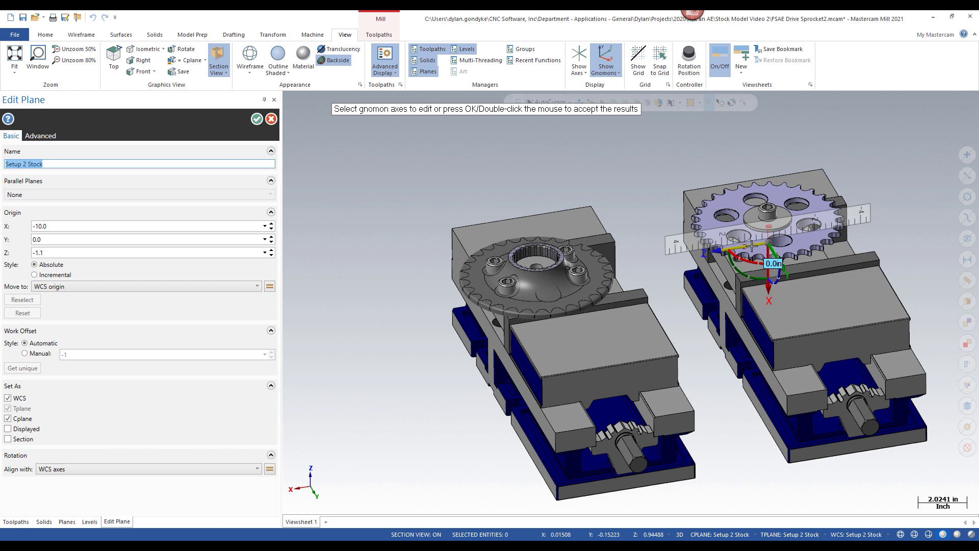
pyautogui.click(752, 245)
pyautogui.scroll(-3, 688, 332)
pyautogui.doubleClick(314, 147)
# Make the Top plane the active WCS, construction plane and tool plane.
pyautogui.moveTo(581, 274); pyautogui.dragTo(503, 311, button='middle')
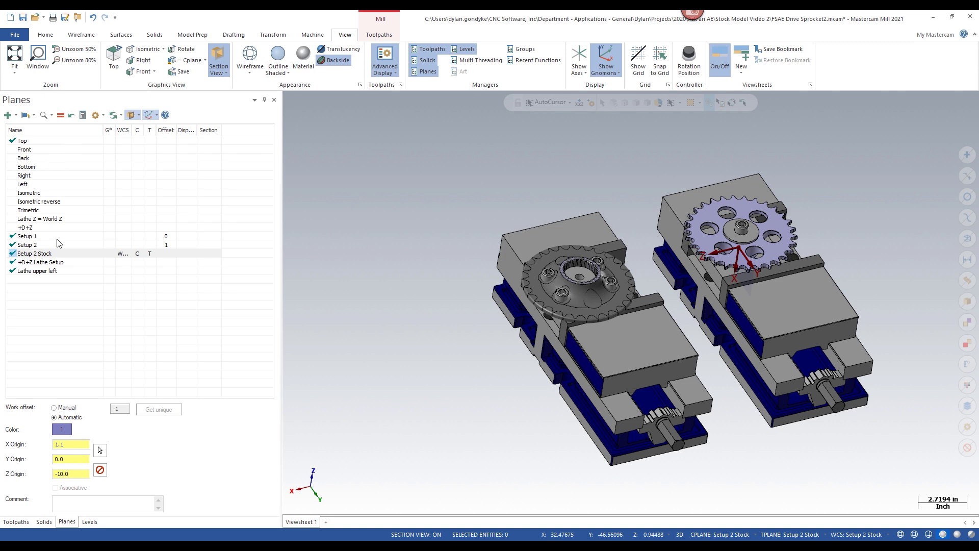
pyautogui.click(132, 234)
pyautogui.click(122, 141)
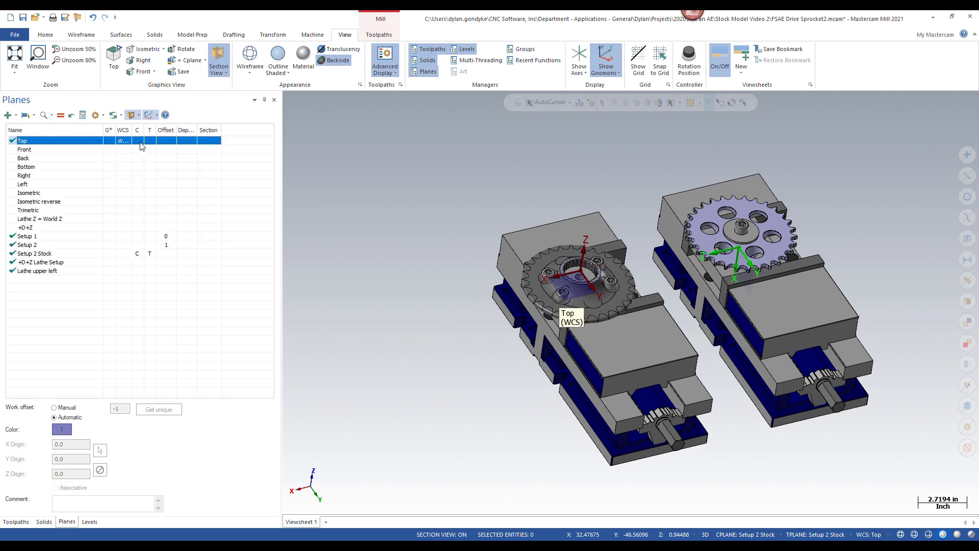
pyautogui.click(137, 142)
pyautogui.click(150, 142)
# Examine both vise setups and compare the Setup 2 Stock plane's position and axes with the Top plane.
pyautogui.scroll(2, 587, 281)
pyautogui.moveTo(566, 277); pyautogui.dragTo(560, 278, button='middle')
pyautogui.scroll(-1, 560, 278)
pyautogui.scroll(3, 561, 281)
pyautogui.scroll(-3, 557, 292)
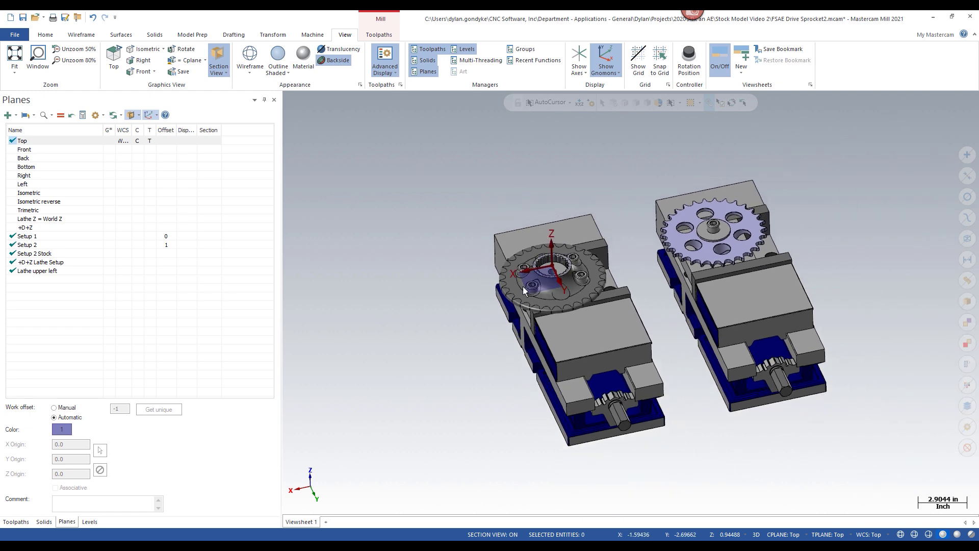
pyautogui.scroll(-2, 466, 187)
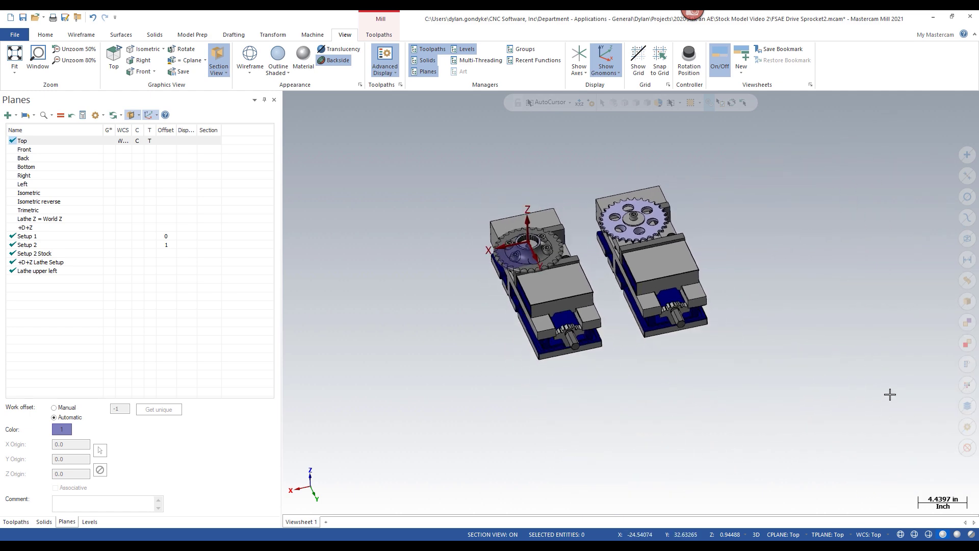
pyautogui.scroll(2, 443, 271)
pyautogui.scroll(2, 443, 271)
pyautogui.click(35, 255)
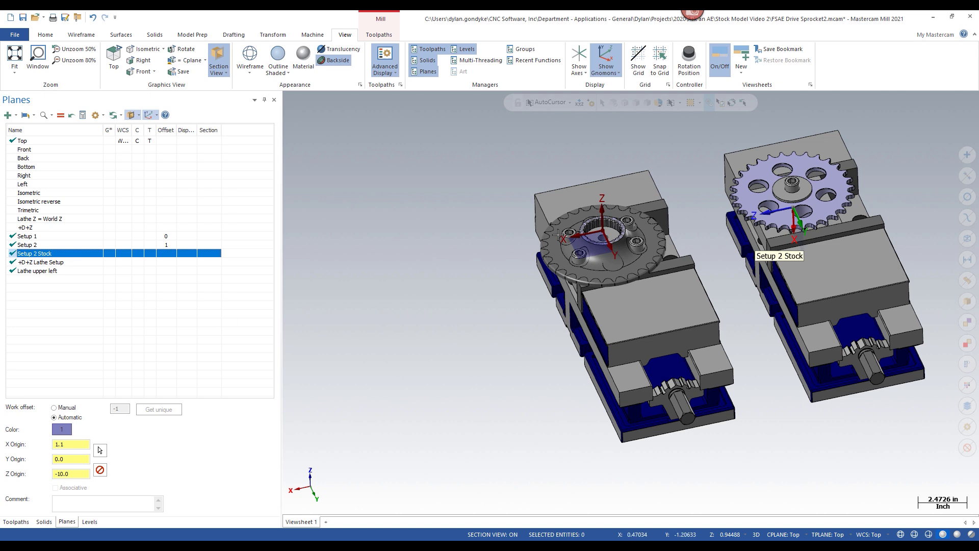
# Collapse the Setup 1 Starting Stock operation and inspect both fixtured parts from different angles.
pyautogui.click(15, 521)
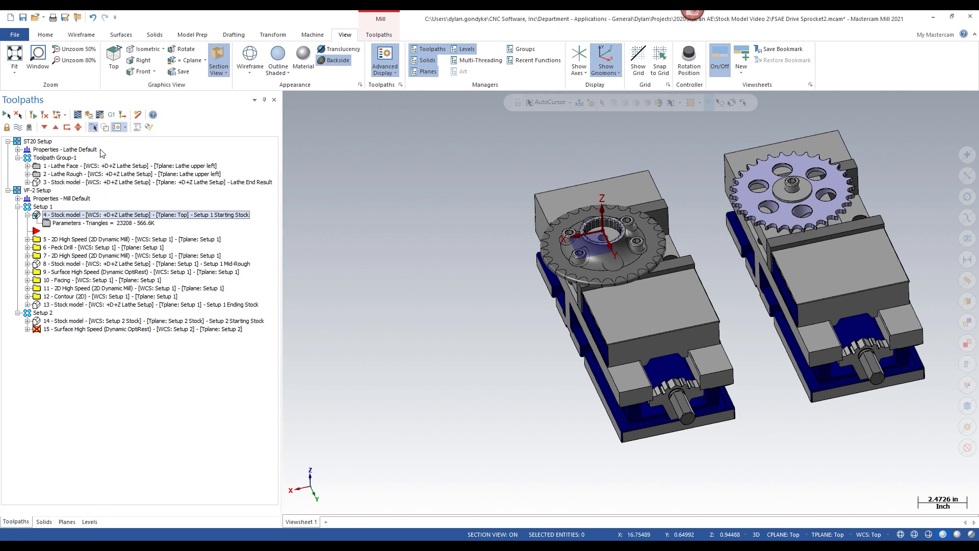
pyautogui.click(28, 214)
pyautogui.scroll(-2, 631, 200)
pyautogui.moveTo(631, 201); pyautogui.dragTo(602, 186, button='middle')
pyautogui.scroll(5, 793, 217)
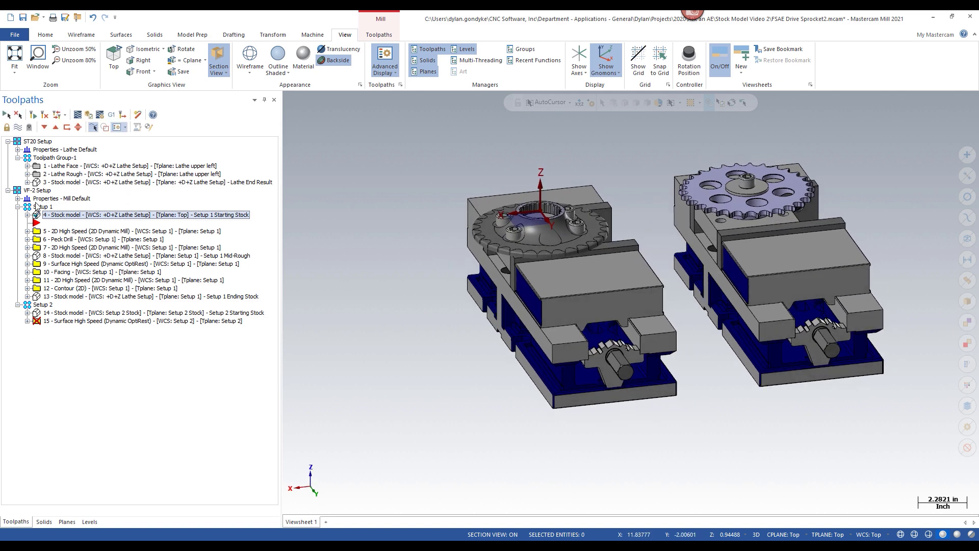
pyautogui.scroll(1, 626, 171)
pyautogui.moveTo(496, 201); pyautogui.dragTo(537, 223, button='middle')
pyautogui.scroll(-2, 540, 227)
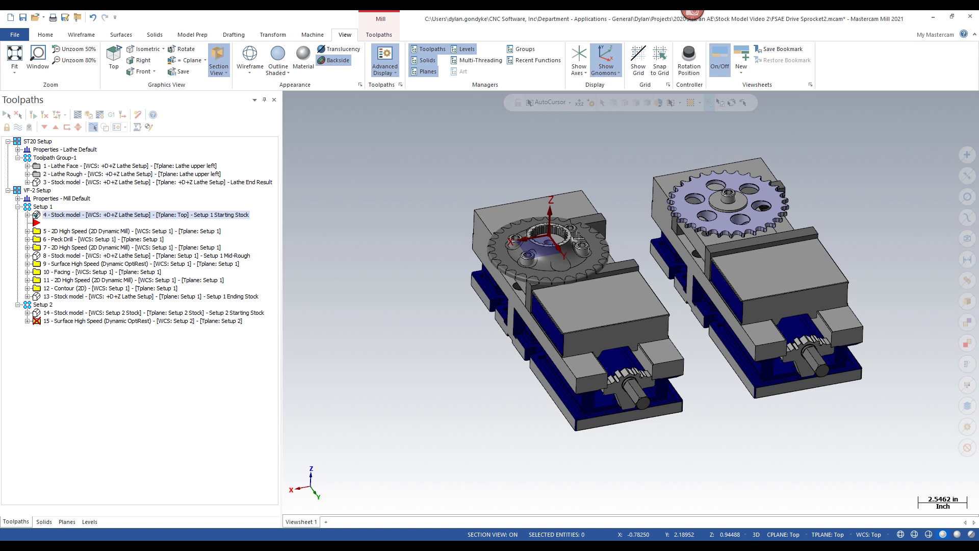
# Select the Lathe End Result stock model and look up the command for converting stock models to PMesh.
pyautogui.click(64, 185)
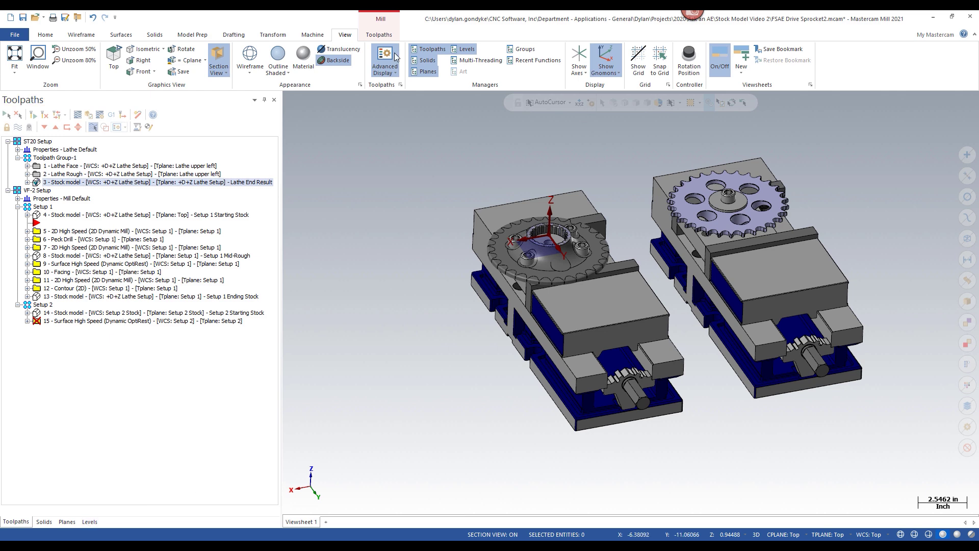
pyautogui.click(380, 35)
pyautogui.click(550, 69)
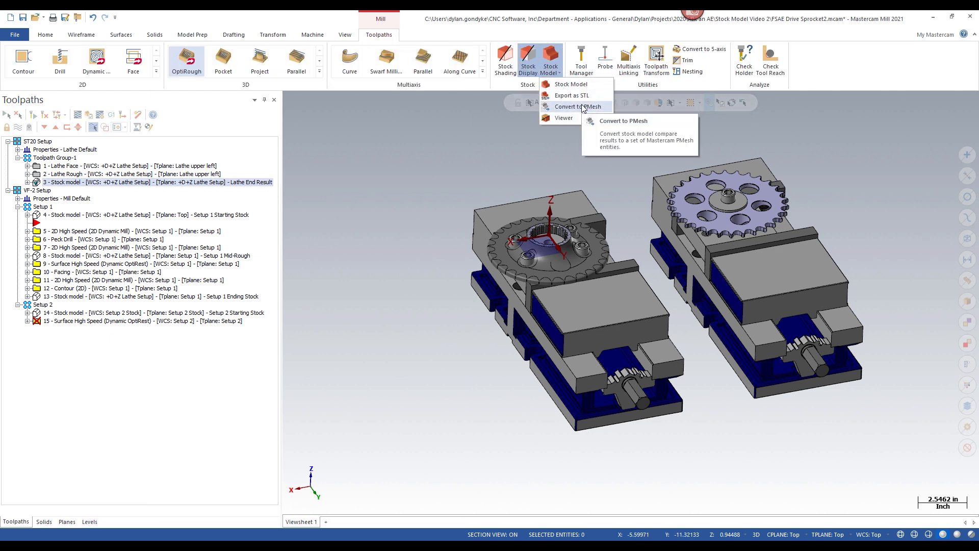
pyautogui.click(475, 12)
pyautogui.scroll(1, 474, 271)
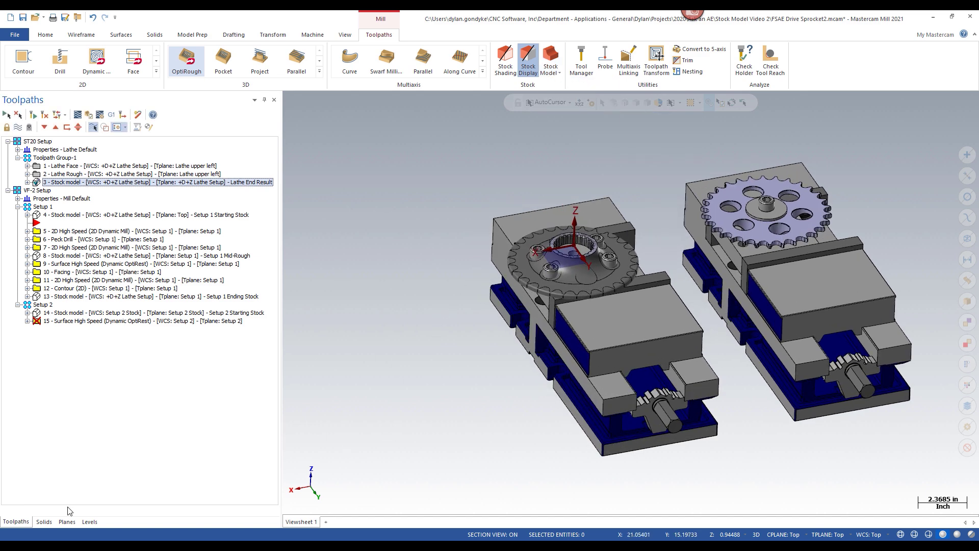
# Create level 500 named "Stock as Pmesh" and make it the active level.
pyautogui.click(89, 522)
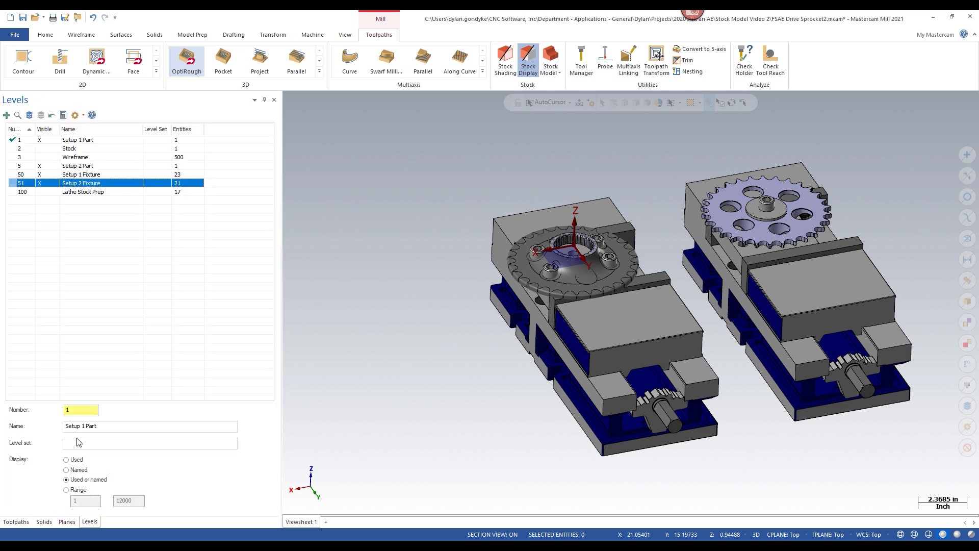
pyautogui.click(89, 411)
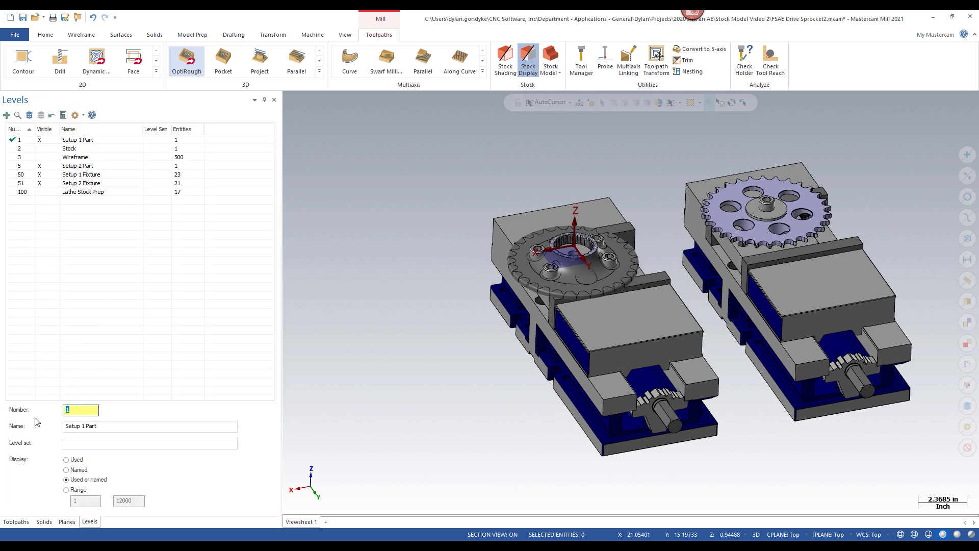
pyautogui.press('Tab')
pyautogui.write('S')
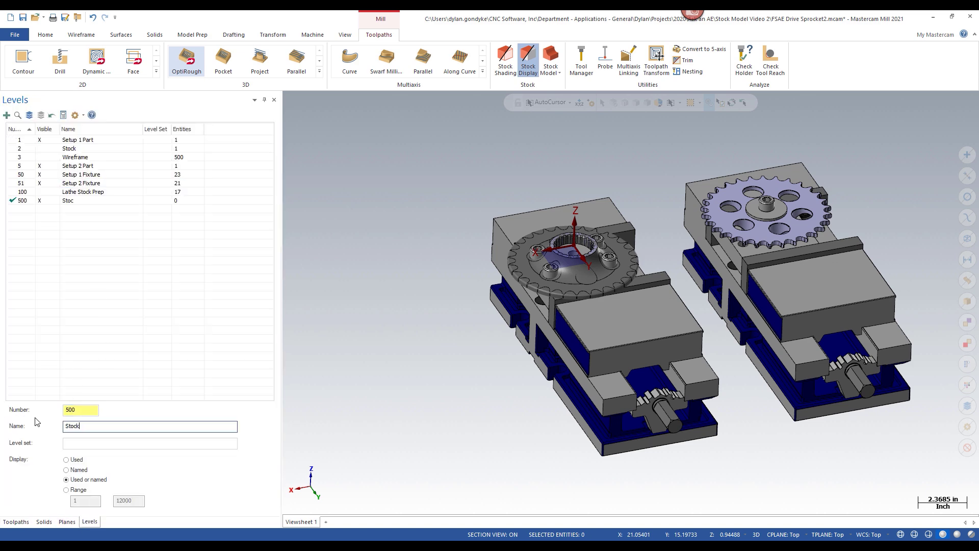
pyautogui.write('tock as Pmesh')
pyautogui.press('Return')
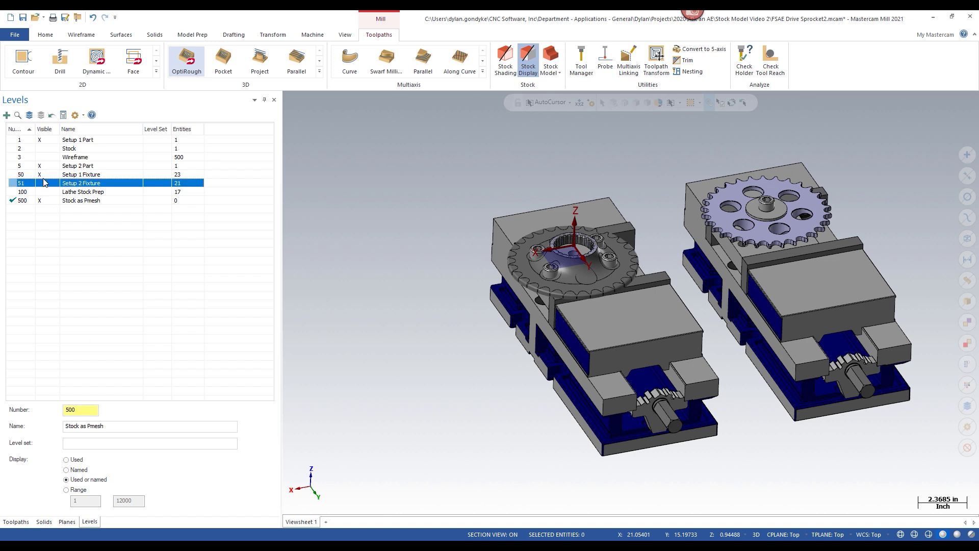
# Hide the Setup 2 Fixture, Setup 1 Fixture, Setup 2 Part and Setup 1 Part levels.
pyautogui.click(45, 183)
pyautogui.click(44, 174)
pyautogui.click(45, 166)
pyautogui.click(45, 139)
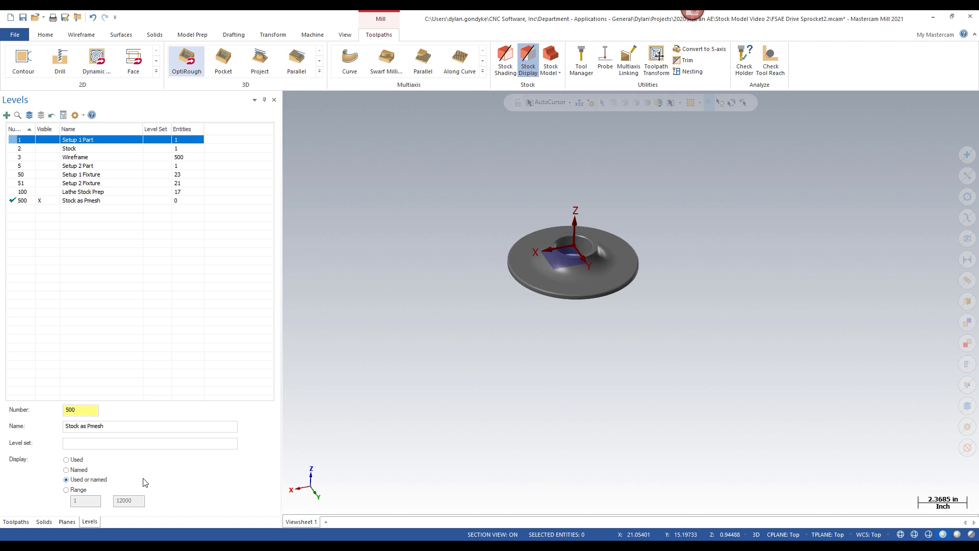
# Convert the Lathe End Result stock model to a PMesh on the active level and deselect the stock operation.
pyautogui.click(16, 521)
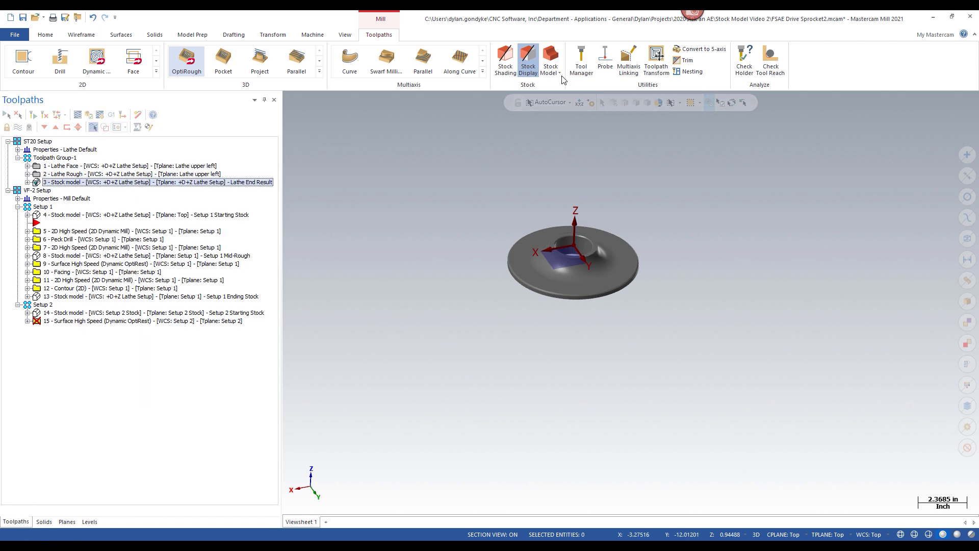
pyautogui.click(550, 64)
pyautogui.click(595, 107)
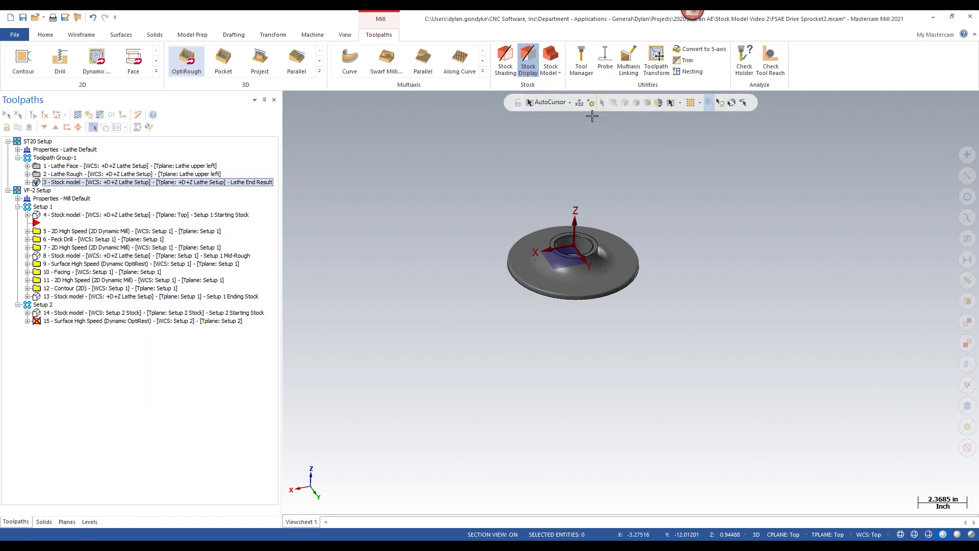
pyautogui.click(68, 150)
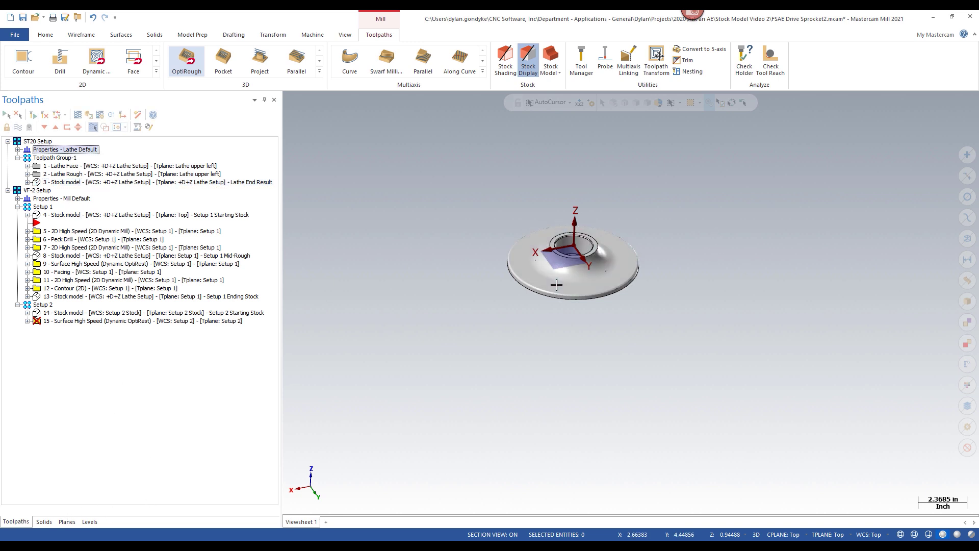
# Select the stock PMesh and use a Dynamic move with the gnomon placed above it to shift and tilt it away from the world origin.
pyautogui.click(602, 275)
pyautogui.click(90, 521)
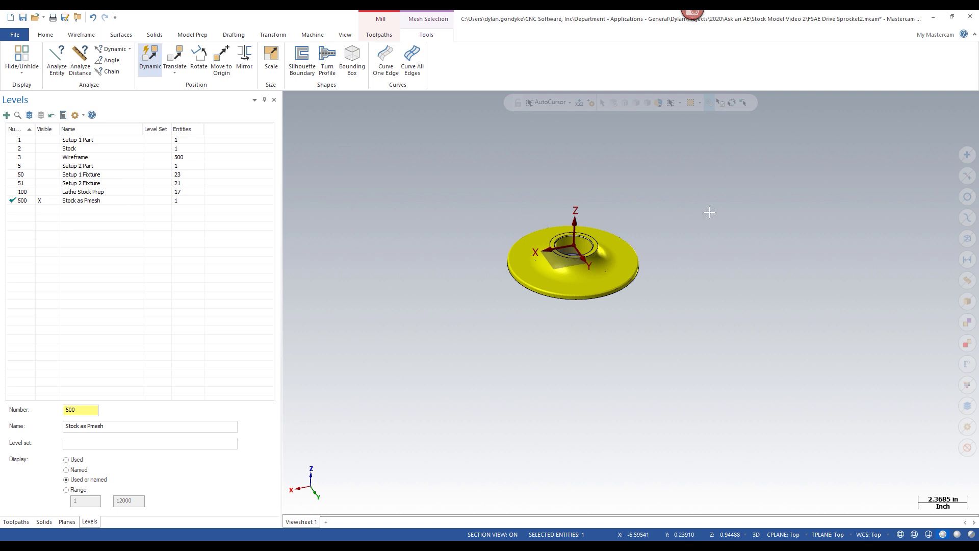
pyautogui.scroll(1, 706, 211)
pyautogui.click(150, 56)
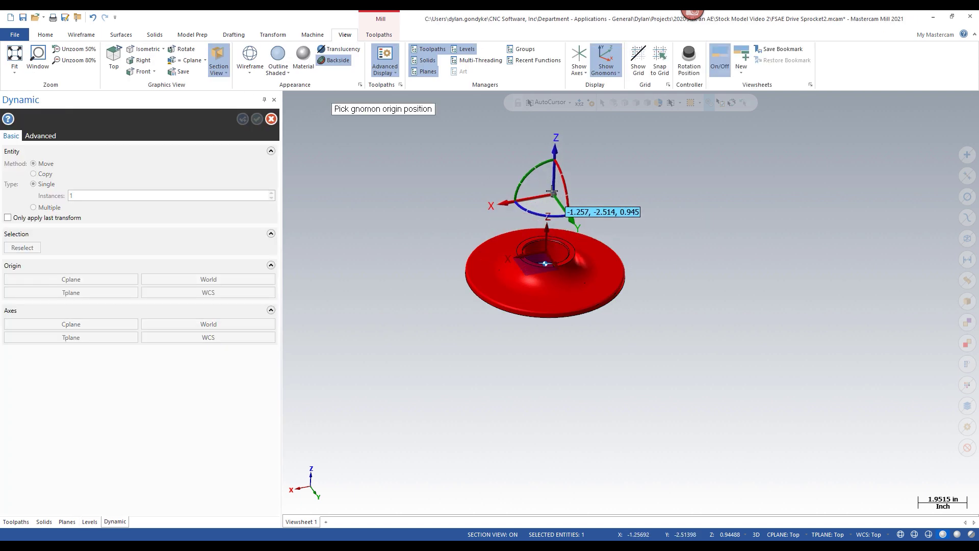
pyautogui.click(537, 194)
pyautogui.click(831, 164)
pyautogui.click(816, 111)
pyautogui.click(765, 233)
pyautogui.scroll(-2, 726, 224)
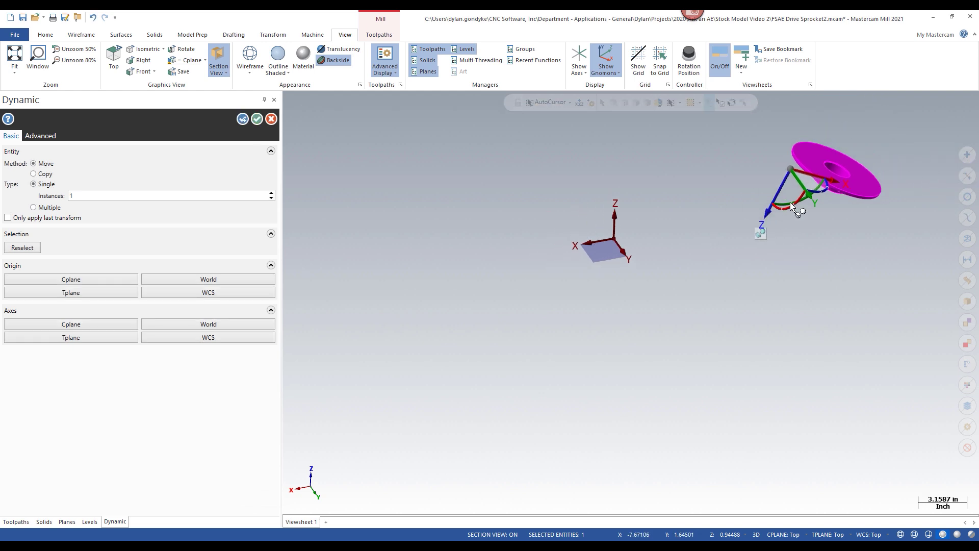
# Rotate the PMesh further about the gnomon so the disc stands on edge, and accept the dynamic move.
pyautogui.click(801, 199)
pyautogui.click(770, 248)
pyautogui.scroll(-2, 700, 240)
pyautogui.moveTo(643, 267); pyautogui.dragTo(773, 241, button='middle')
pyautogui.scroll(4, 755, 209)
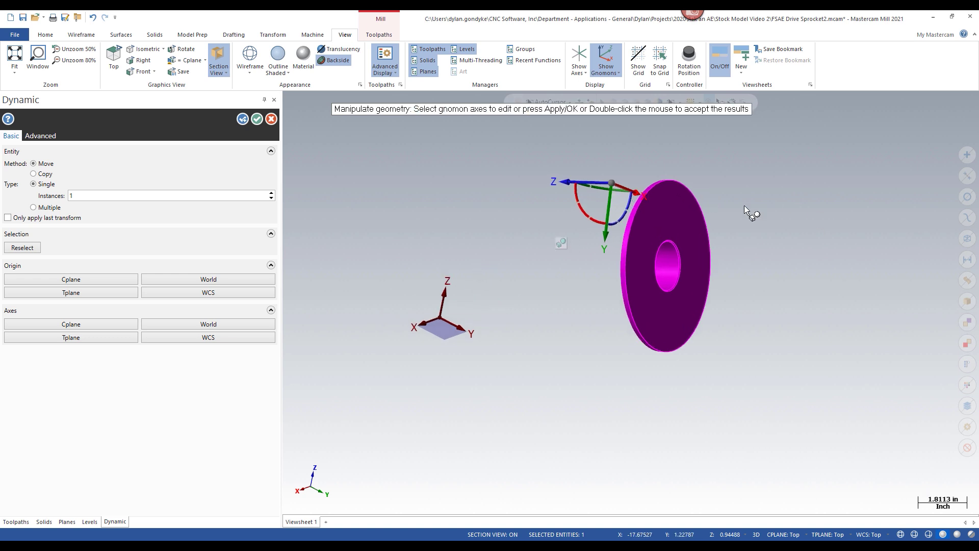
pyautogui.click(257, 119)
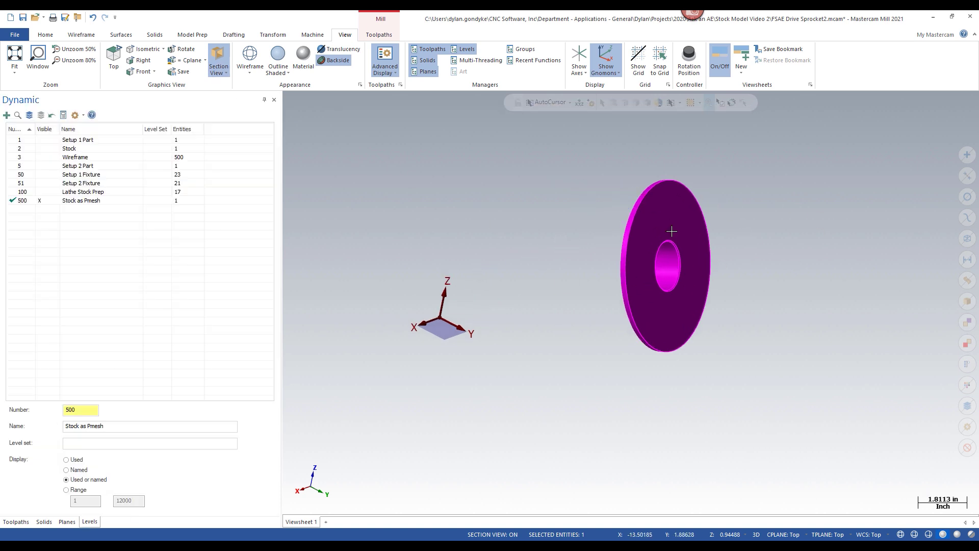
pyautogui.moveTo(658, 219); pyautogui.dragTo(469, 272, button='middle')
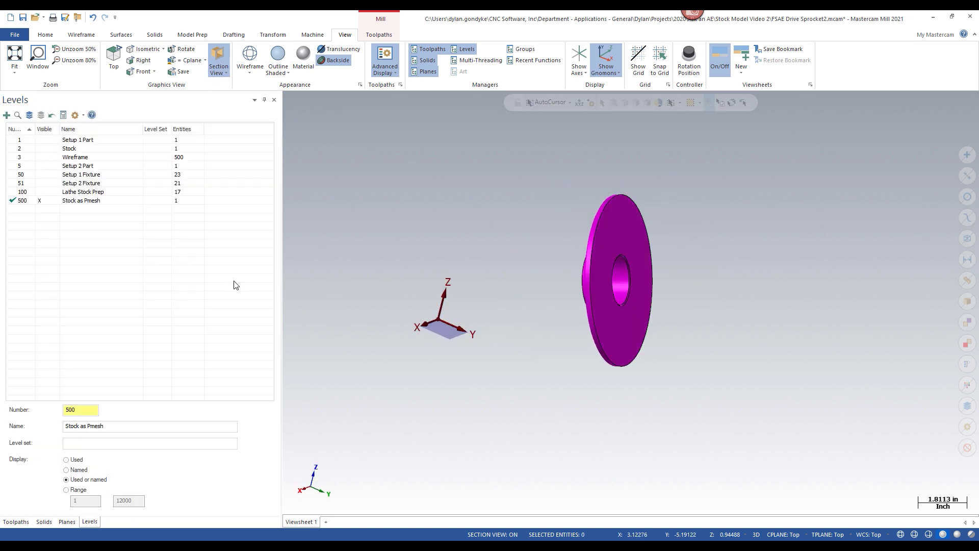
# Examine the moved PMesh against the Top and Setup 2 Stock planes, and review the stock model operations and their planes.
pyautogui.click(68, 522)
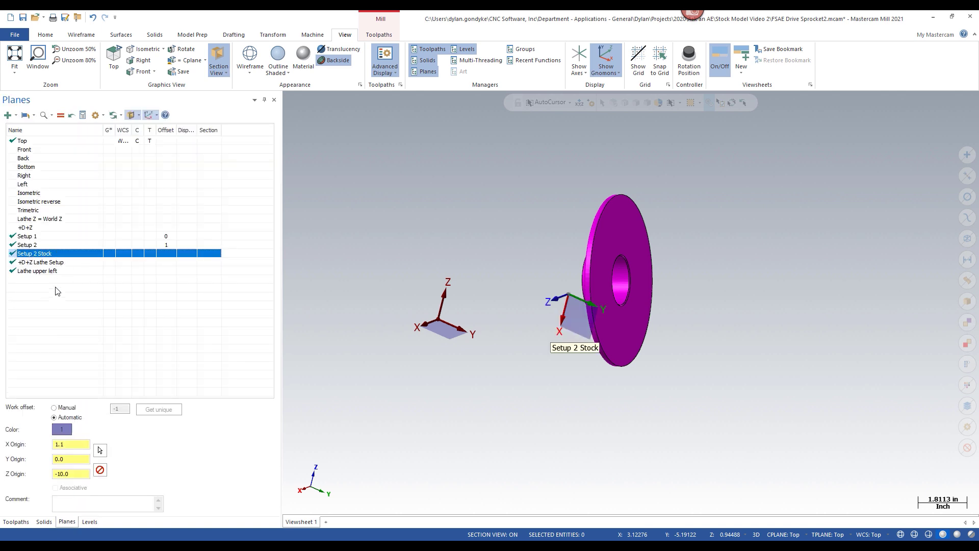
pyautogui.scroll(-3, 638, 235)
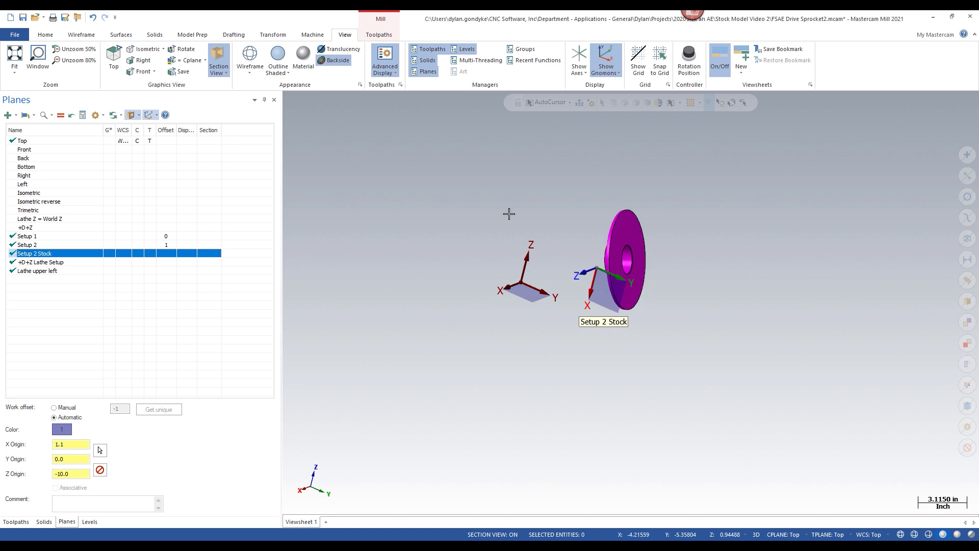
pyautogui.moveTo(522, 205); pyautogui.dragTo(624, 213, button='middle')
pyautogui.scroll(-3, 506, 315)
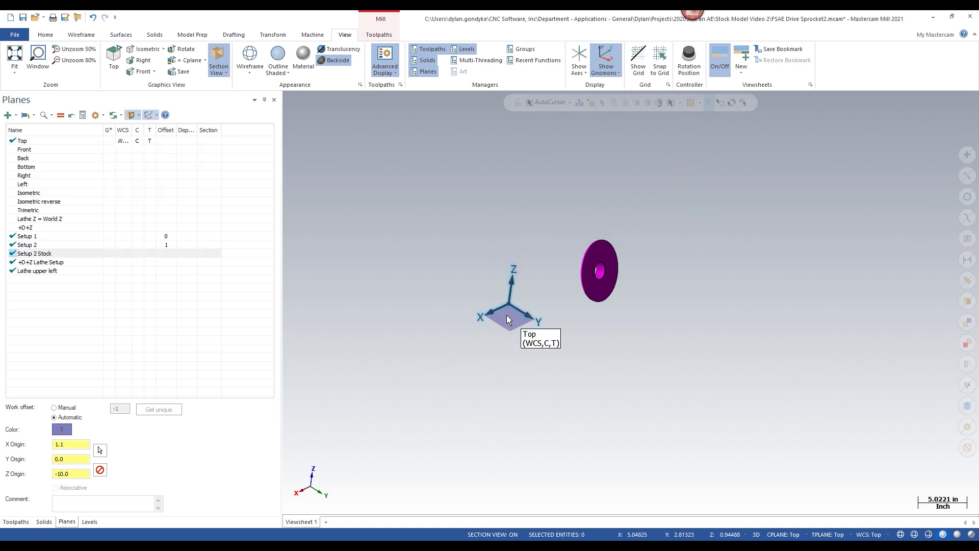
pyautogui.click(16, 521)
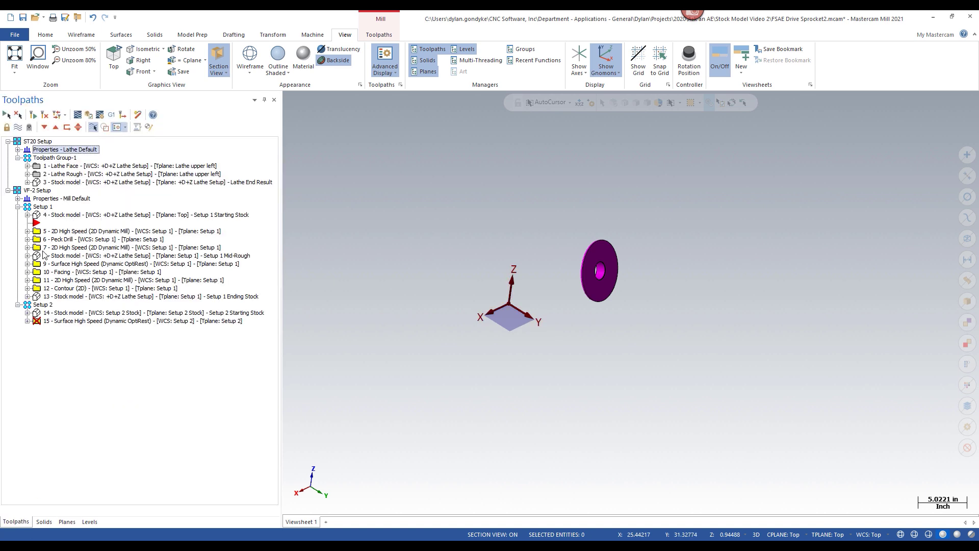
pyautogui.moveTo(510, 255); pyautogui.dragTo(587, 209, button='middle')
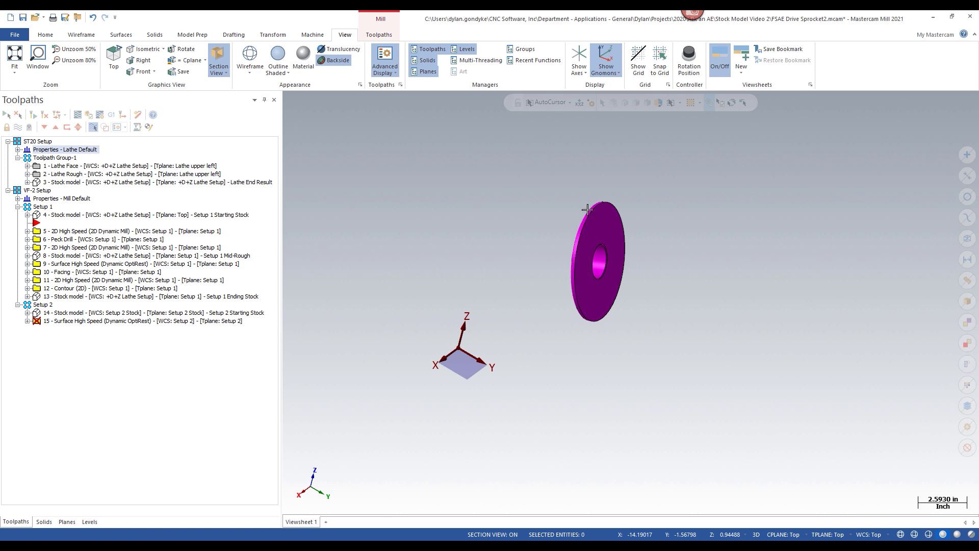
pyautogui.moveTo(599, 214); pyautogui.dragTo(510, 243, button='middle')
# Show the Setup 1 Part, Setup 2 Part, Setup 1 Fixture and Setup 2 Fixture levels alongside the PMesh, with the Wireframe level hidden.
pyautogui.click(90, 522)
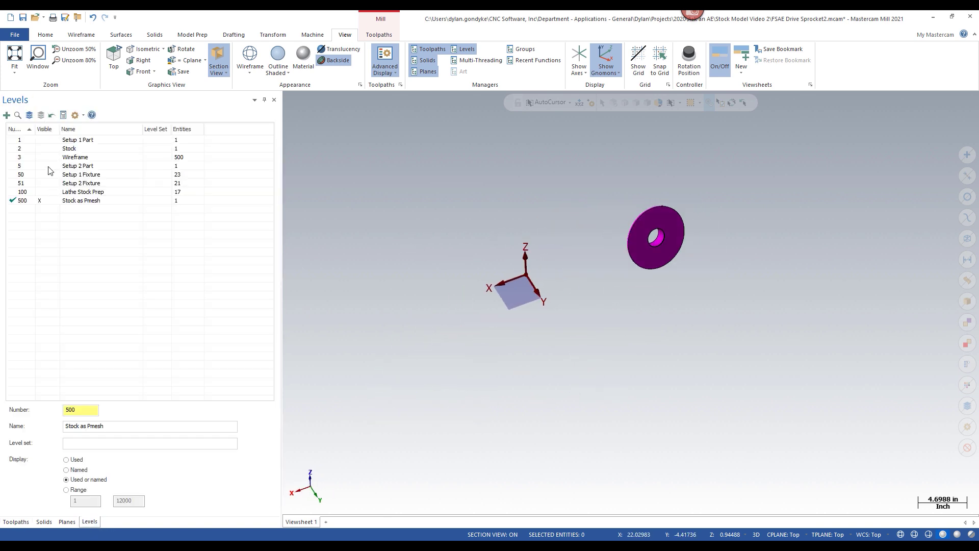
pyautogui.click(40, 140)
pyautogui.click(44, 157)
pyautogui.click(47, 166)
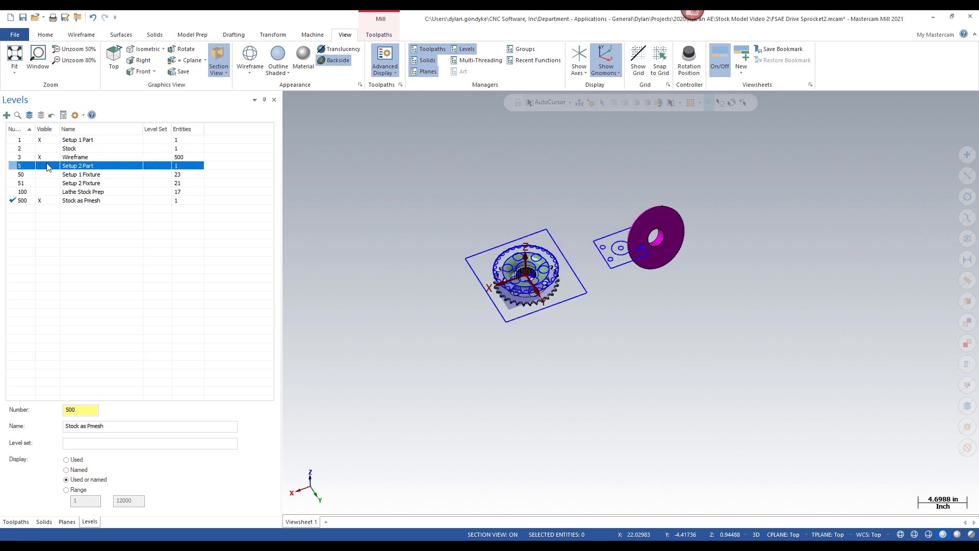
pyautogui.click(46, 175)
pyautogui.click(44, 183)
pyautogui.moveTo(497, 266); pyautogui.dragTo(495, 227, button='middle')
pyautogui.click(46, 157)
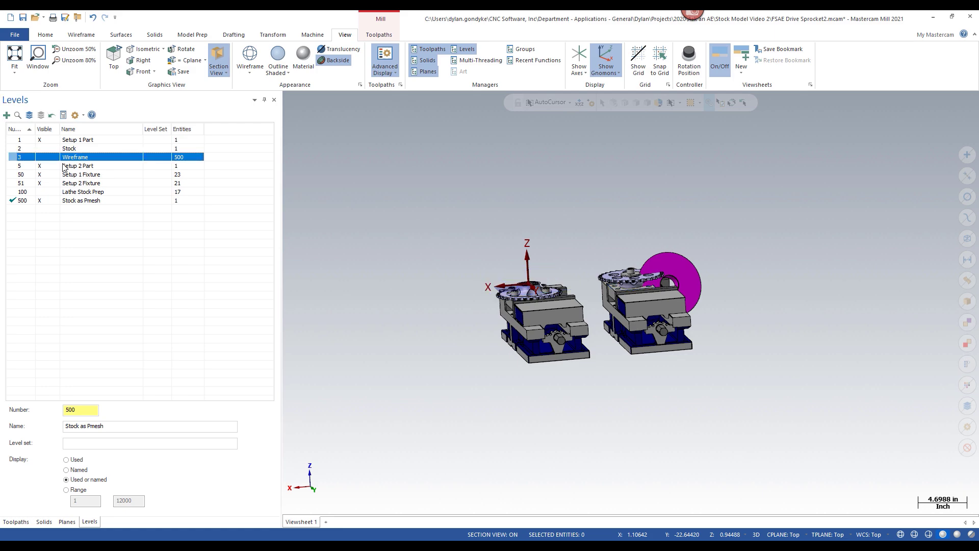